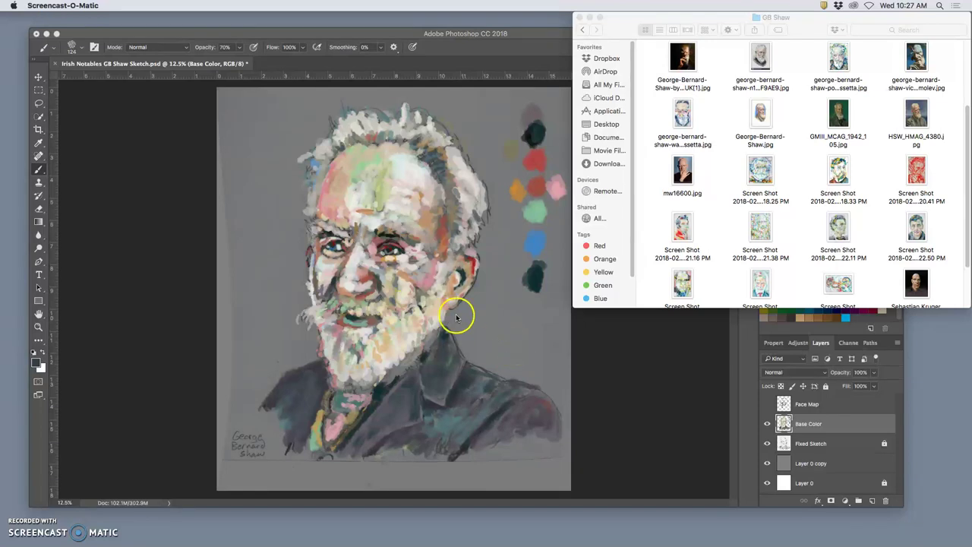
Step: Compare the portrait with the Base Color and Fixed Sketch layers shown and hidden in turn
{"action": "left_click", "coordinate": [798, 283]}
{"action": "left_click", "coordinate": [767, 425]}
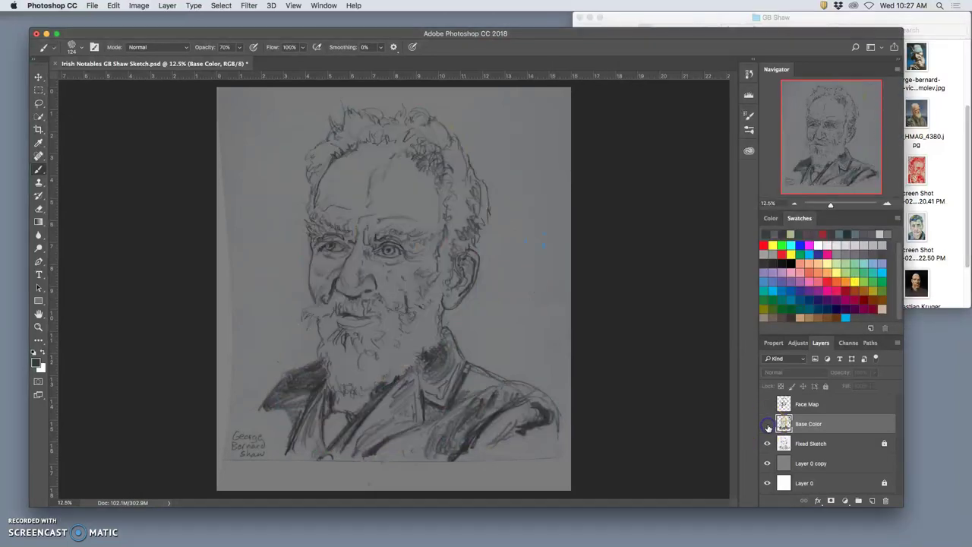
{"action": "left_click", "coordinate": [767, 424]}
{"action": "left_click", "coordinate": [767, 444]}
{"action": "left_click", "coordinate": [767, 425]}
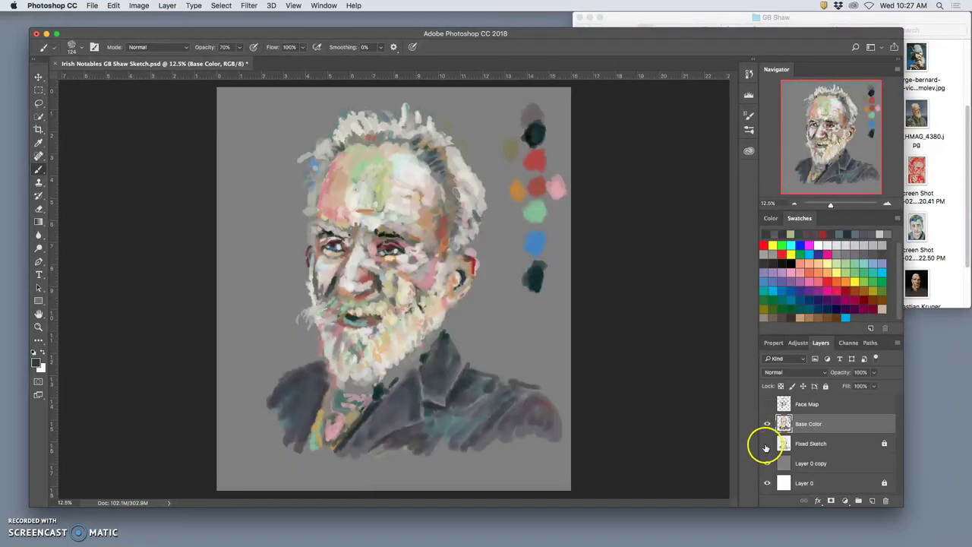
{"action": "left_click", "coordinate": [767, 425]}
{"action": "left_click", "coordinate": [768, 443]}
{"action": "left_click", "coordinate": [770, 444]}
{"action": "left_click", "coordinate": [767, 425]}
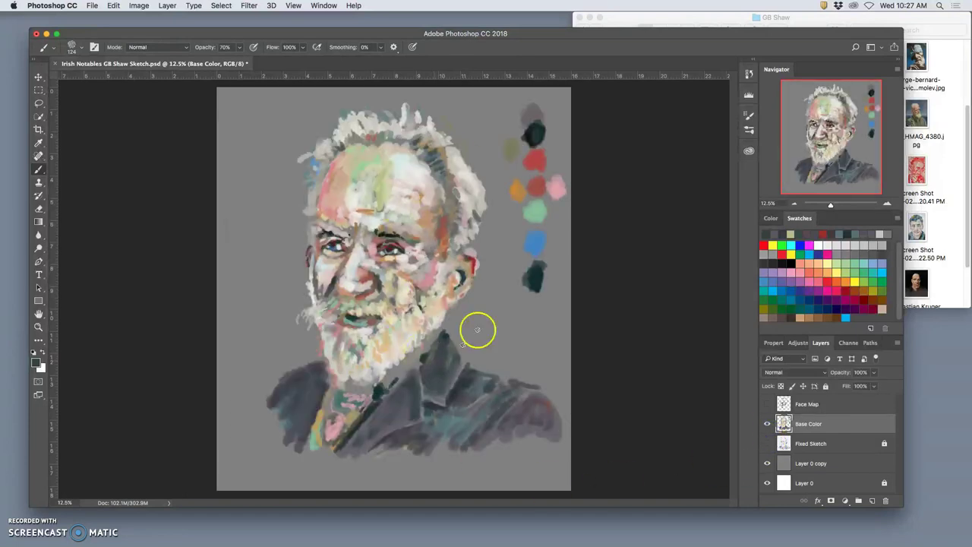
Step: Hide and show the Fixed Sketch layer to check the paint without the drawing, leaving the layer visible
{"action": "mouse_move", "coordinate": [425, 384]}
{"action": "left_mouse_down"}
{"action": "mouse_move", "coordinate": [440, 413]}
{"action": "mouse_move", "coordinate": [465, 405]}
{"action": "left_mouse_up"}
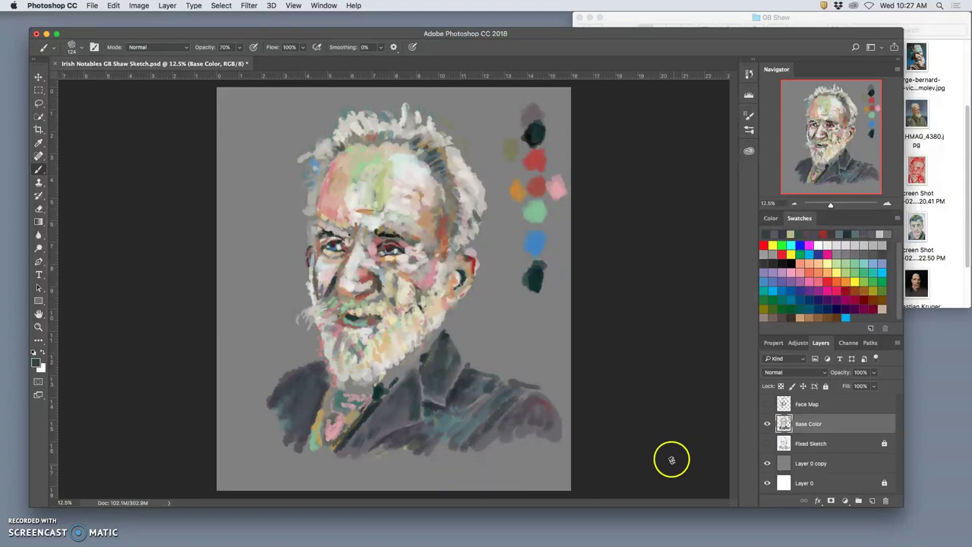
{"action": "left_click", "coordinate": [767, 445]}
{"action": "left_click", "coordinate": [768, 447]}
{"action": "left_click", "coordinate": [769, 446]}
{"action": "left_click", "coordinate": [708, 431]}
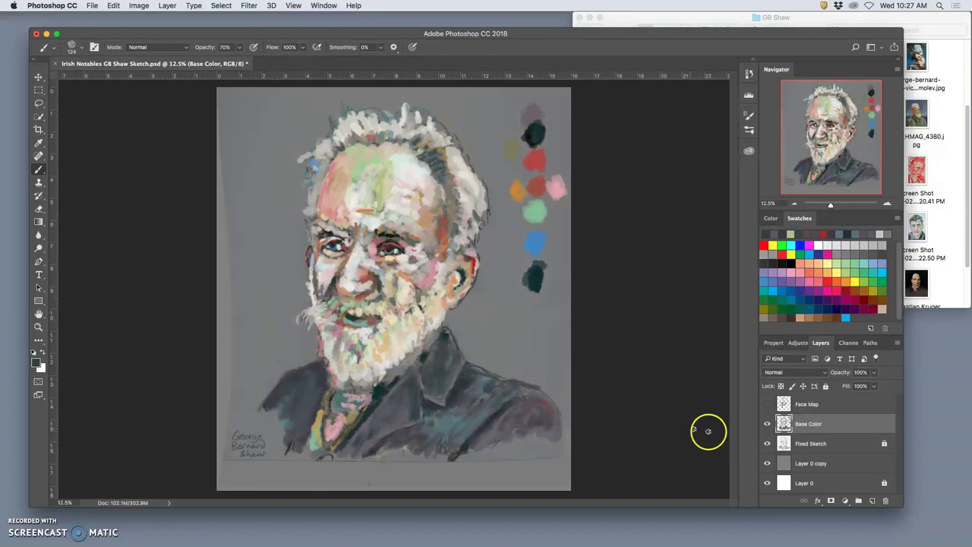
{"action": "left_click", "coordinate": [767, 444]}
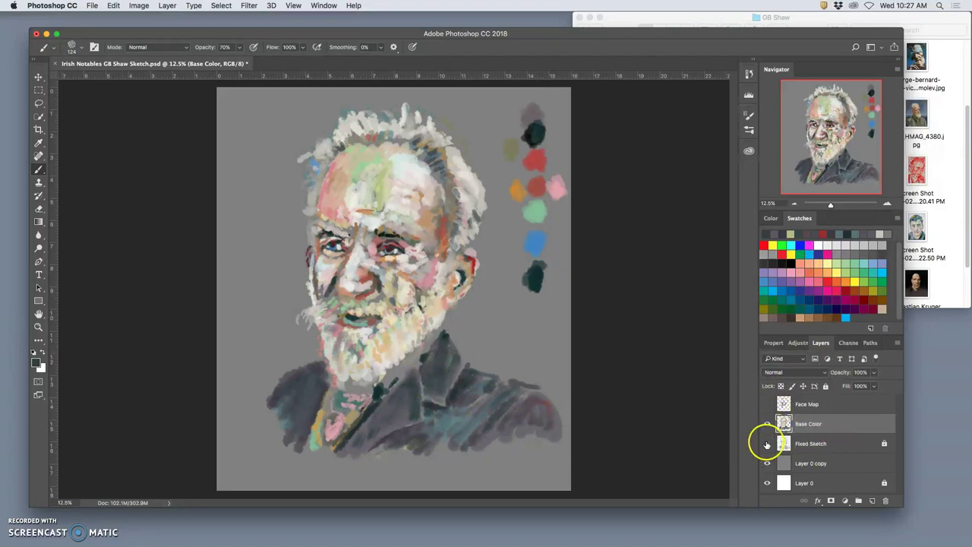
{"action": "left_click", "coordinate": [766, 443]}
Step: Open the reference photo 1200px-George_Bernard_Shaw_1936.jpg from the GB Shaw folder in Photoshop
{"action": "left_click", "coordinate": [949, 243]}
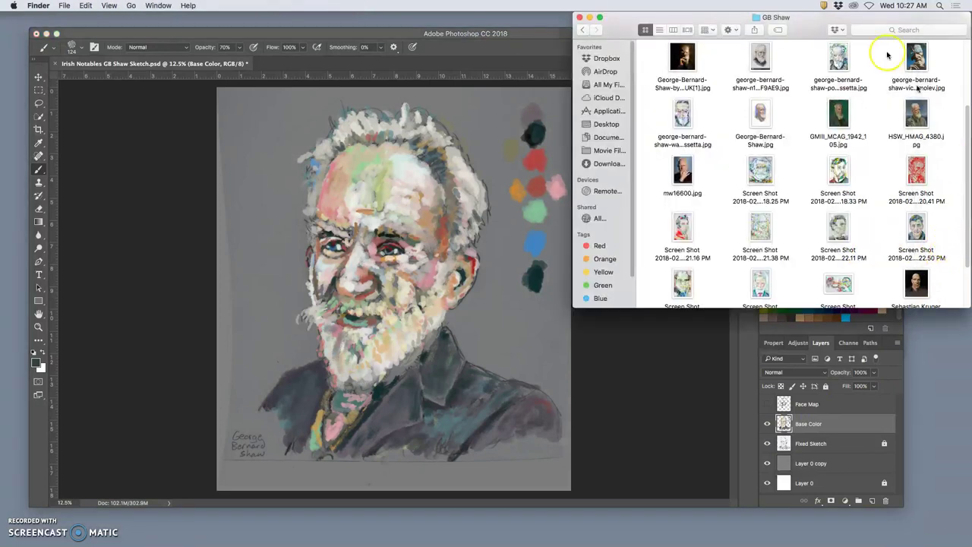
{"action": "scroll", "coordinate": [841, 89], "scroll_direction": "up", "scroll_amount": 3}
{"action": "right_click", "coordinate": [765, 67]}
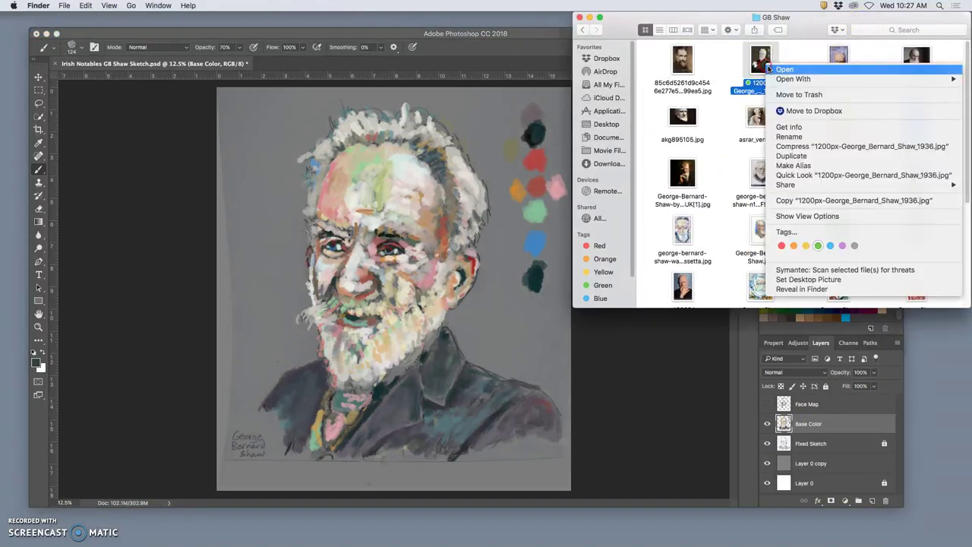
{"action": "mouse_move", "coordinate": [793, 79]}
{"action": "left_click", "coordinate": [731, 129]}
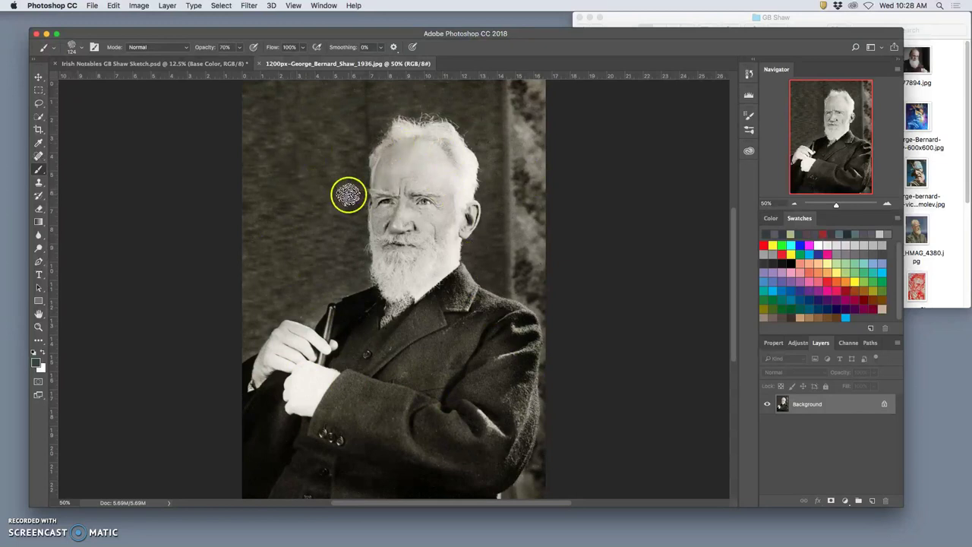
Step: Open the watercolor portrait Screen Shot 2018-02-22 at 2.22.50 PM from the GB Shaw folder in Photoshop
{"action": "left_click", "coordinate": [945, 116]}
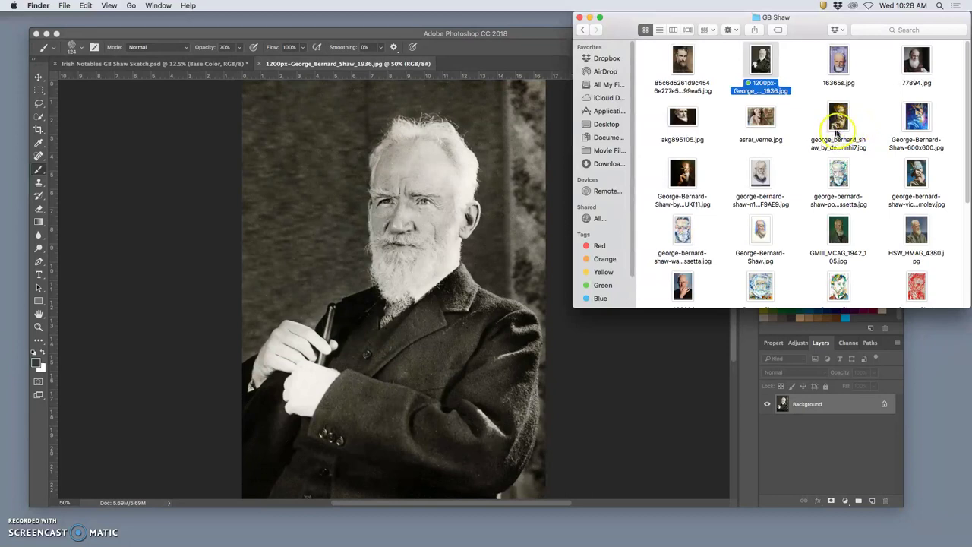
{"action": "scroll", "coordinate": [835, 133], "scroll_direction": "down", "scroll_amount": 2}
{"action": "scroll", "coordinate": [835, 133], "scroll_direction": "down", "scroll_amount": 5}
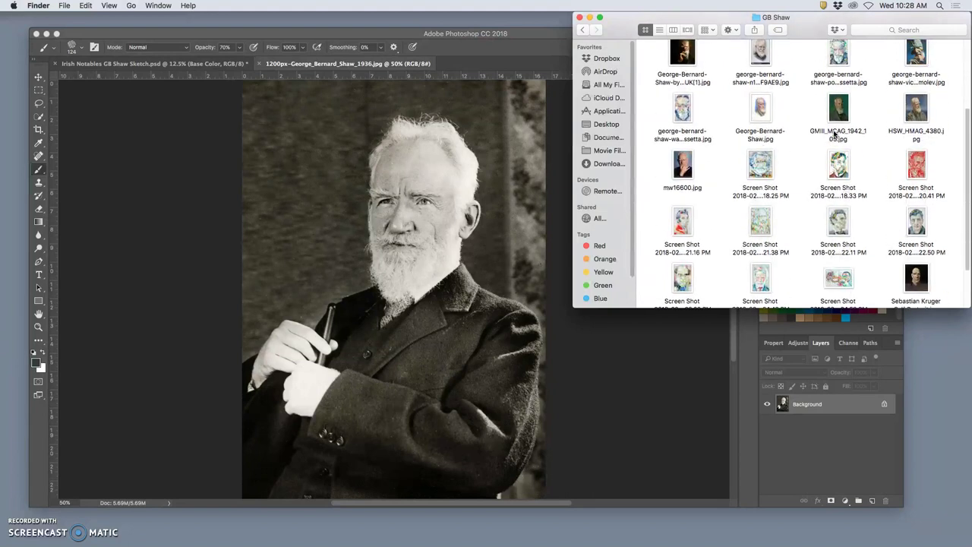
{"action": "scroll", "coordinate": [835, 133], "scroll_direction": "down", "scroll_amount": 2}
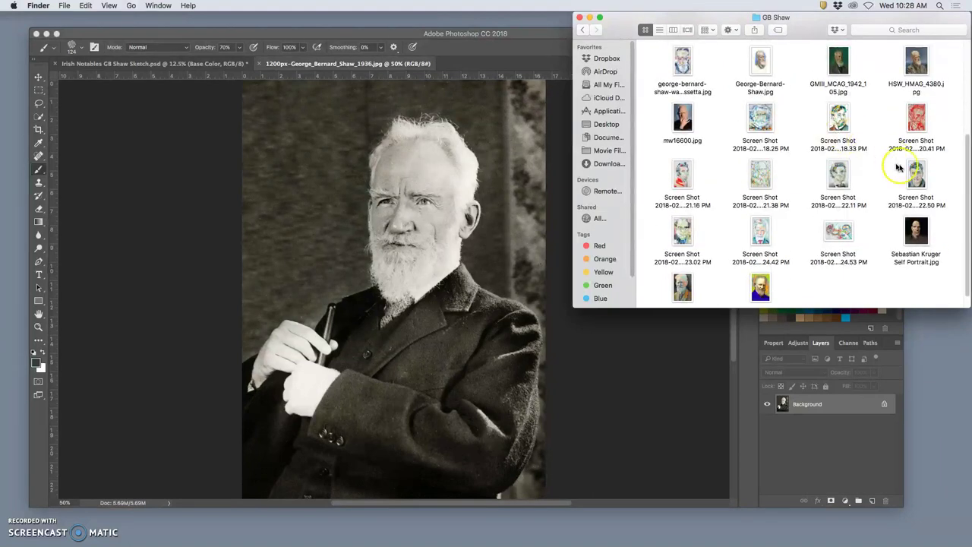
{"action": "right_click", "coordinate": [915, 174]}
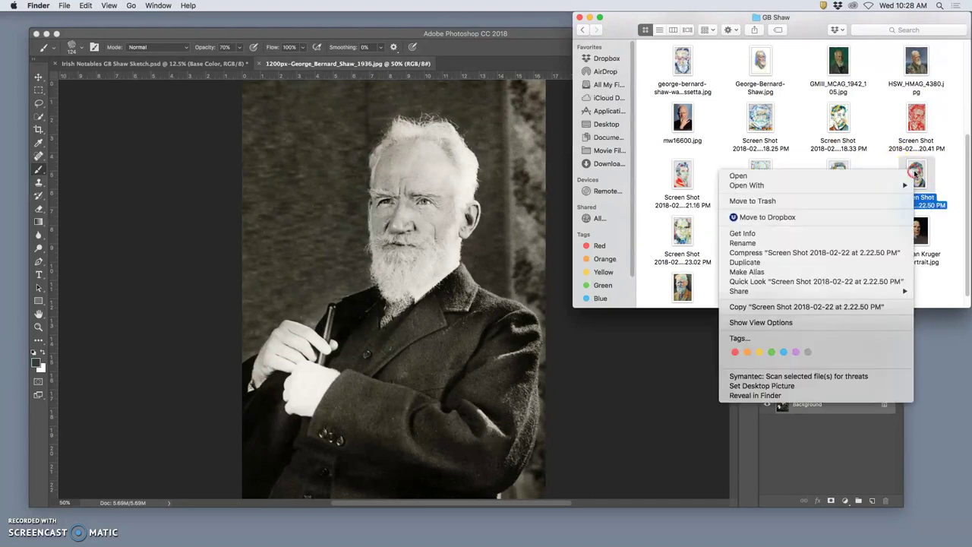
{"action": "mouse_move", "coordinate": [871, 191]}
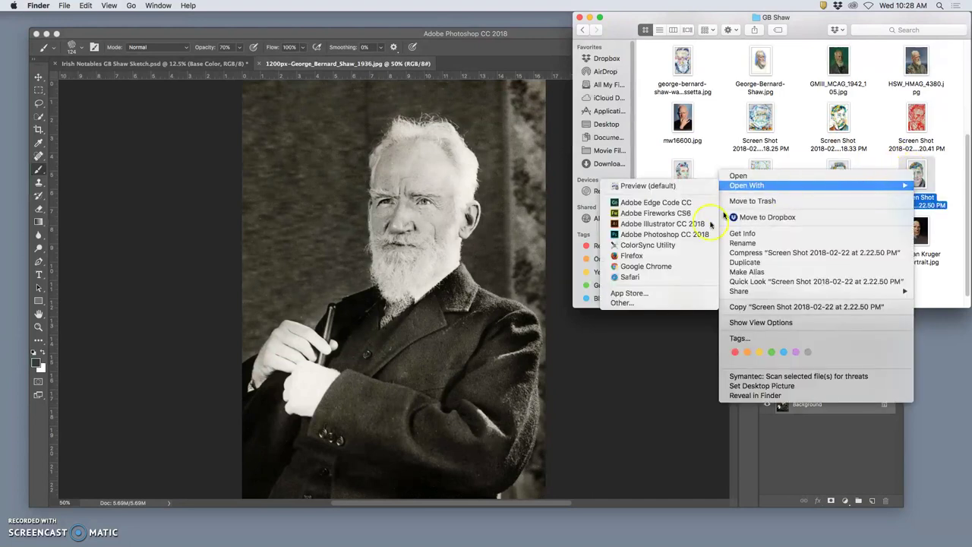
{"action": "left_click", "coordinate": [694, 235]}
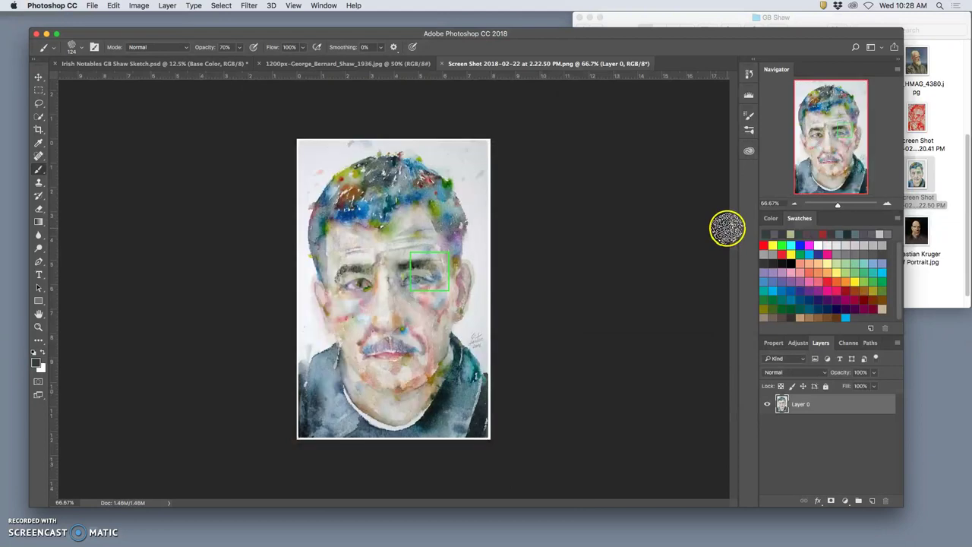
Step: Open the painted portrait shaw.jpg from the GB Shaw folder in Photoshop
{"action": "left_click", "coordinate": [926, 211]}
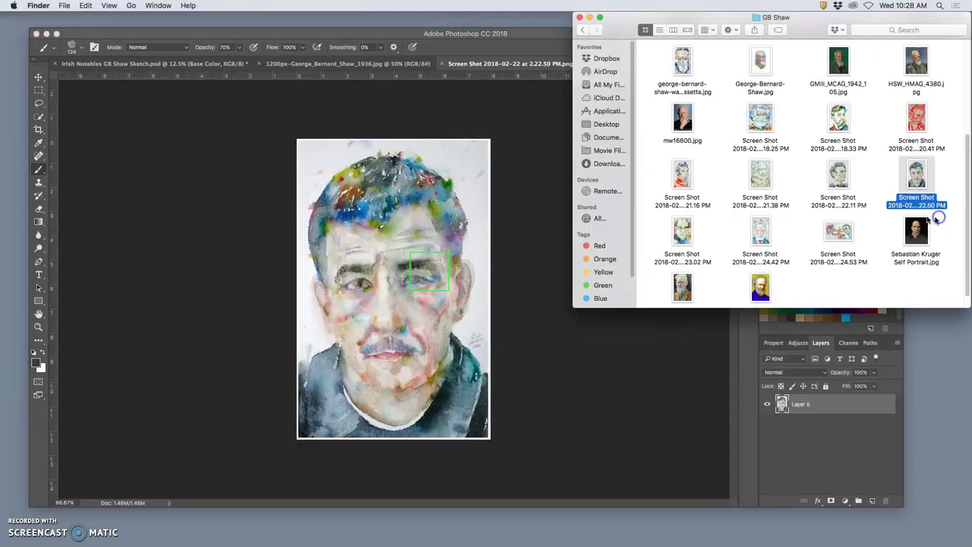
{"action": "scroll", "coordinate": [872, 205], "scroll_direction": "down", "scroll_amount": 2}
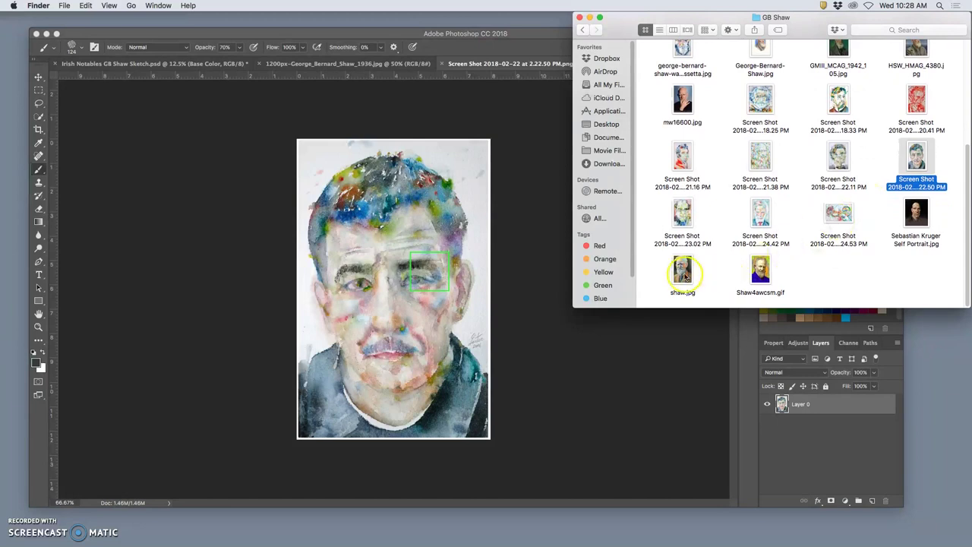
{"action": "right_click", "coordinate": [682, 277]}
{"action": "mouse_move", "coordinate": [722, 289]}
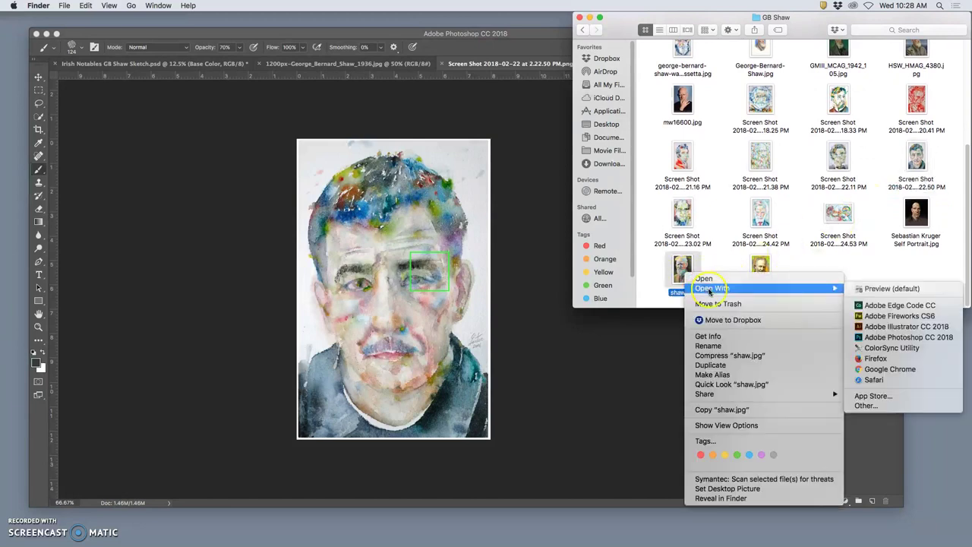
{"action": "left_click", "coordinate": [901, 338]}
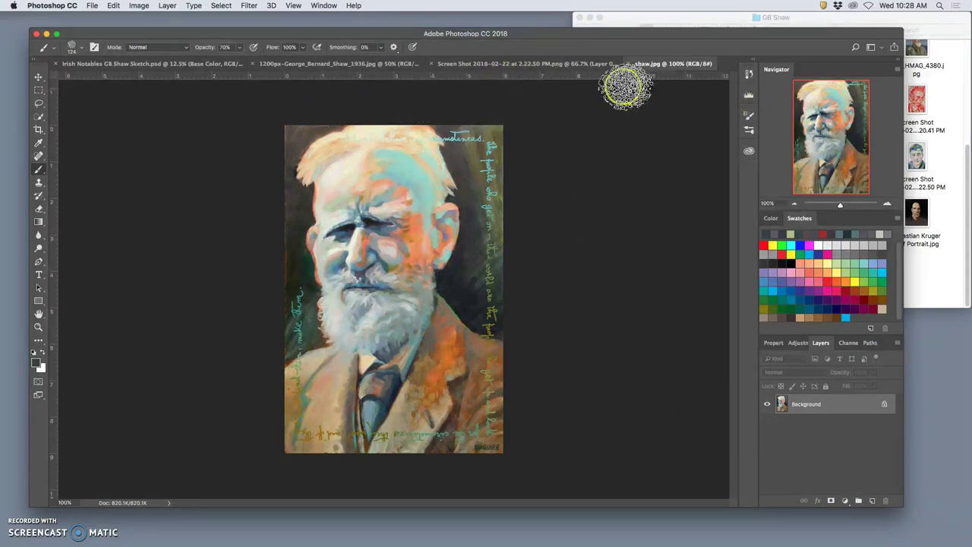
Step: Open hanshoffman_fantasia_paintings_.jpg from the Countess Constance Markievicz folder inside Assignment #9 in Photoshop
{"action": "left_click", "coordinate": [947, 150]}
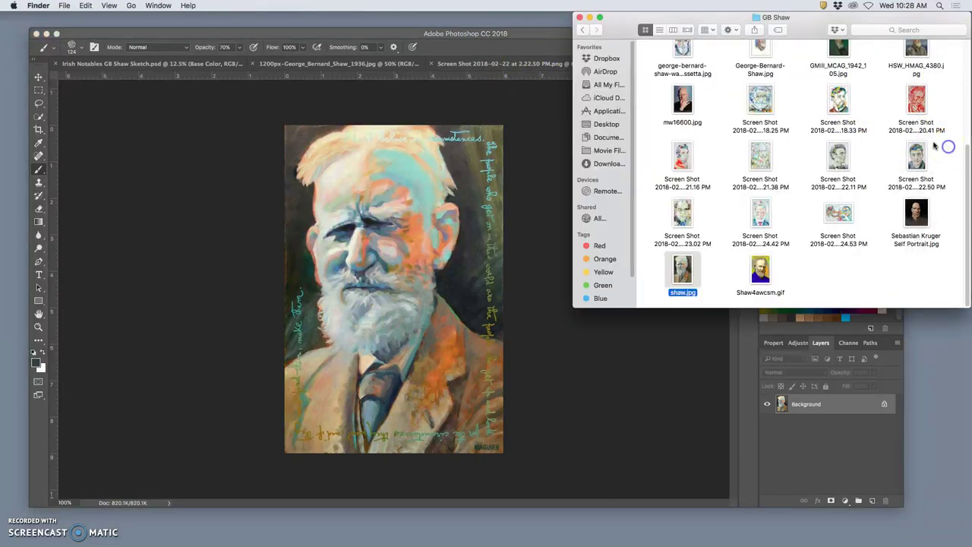
{"action": "scroll", "coordinate": [873, 131], "scroll_direction": "up", "scroll_amount": 5}
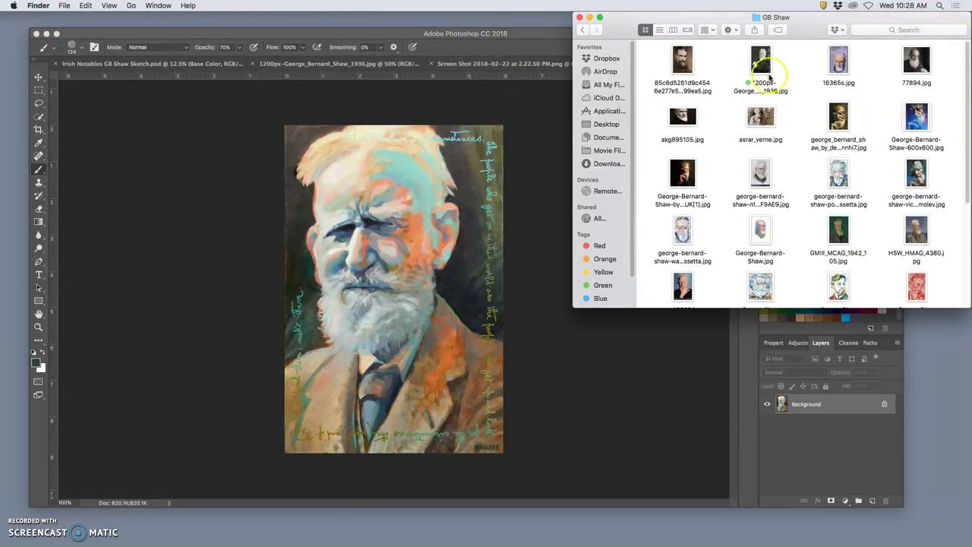
{"action": "left_click", "coordinate": [583, 30]}
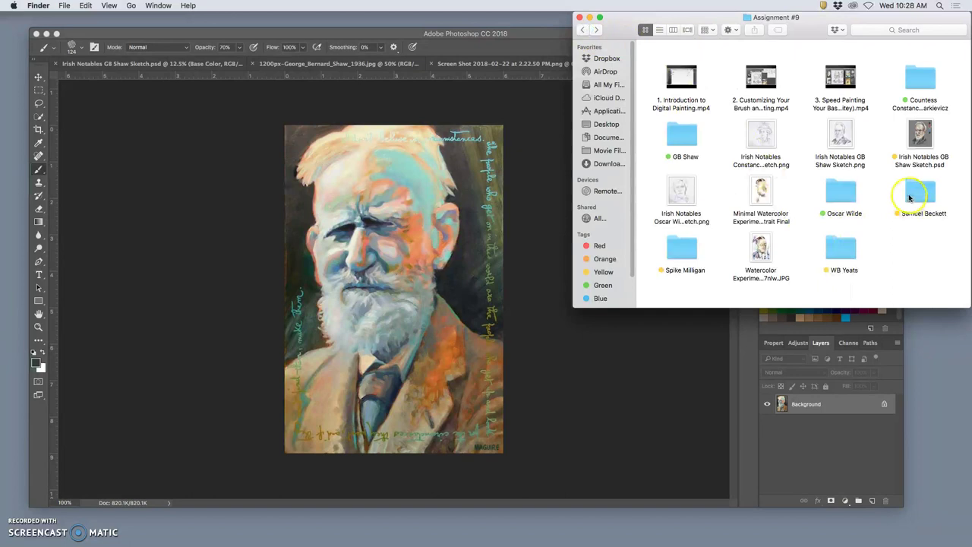
{"action": "double_click", "coordinate": [919, 78]}
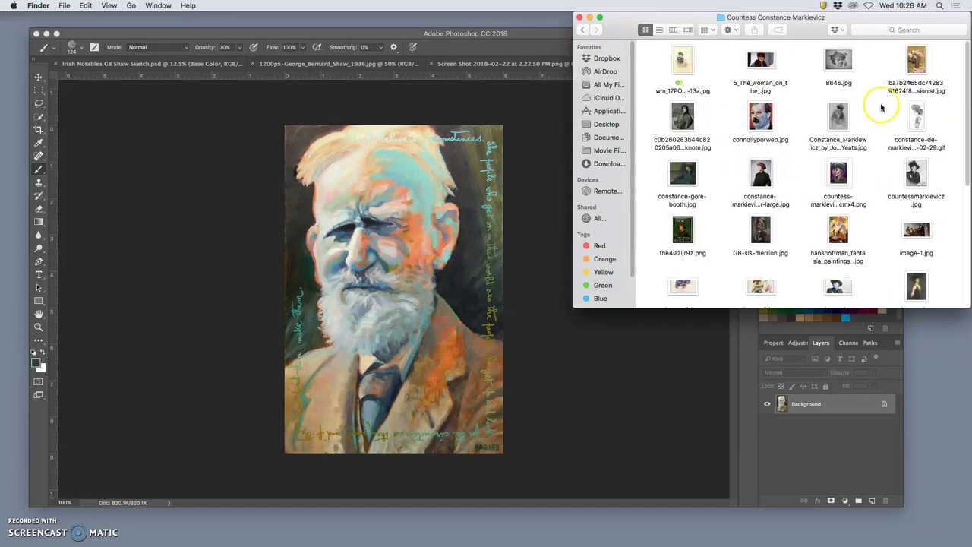
{"action": "right_click", "coordinate": [837, 230]}
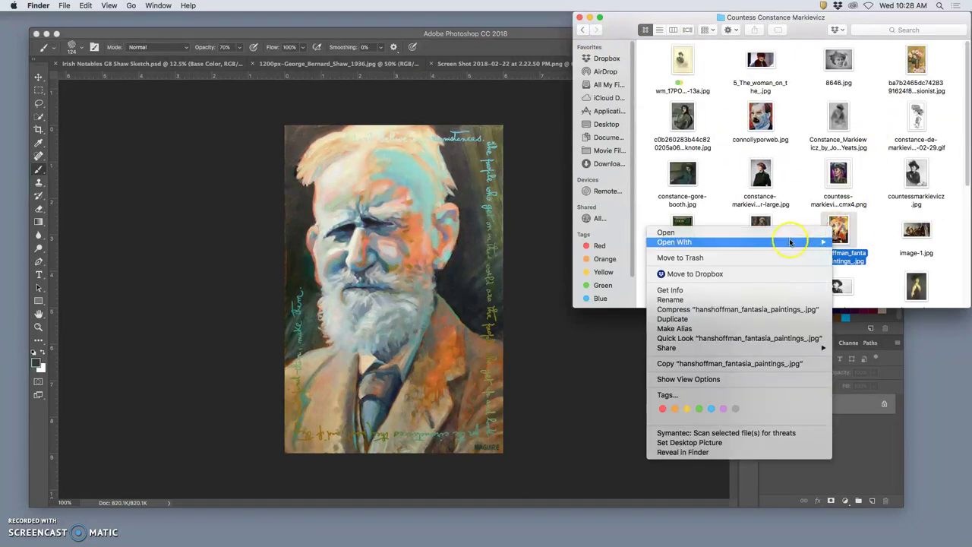
{"action": "mouse_move", "coordinate": [784, 244]}
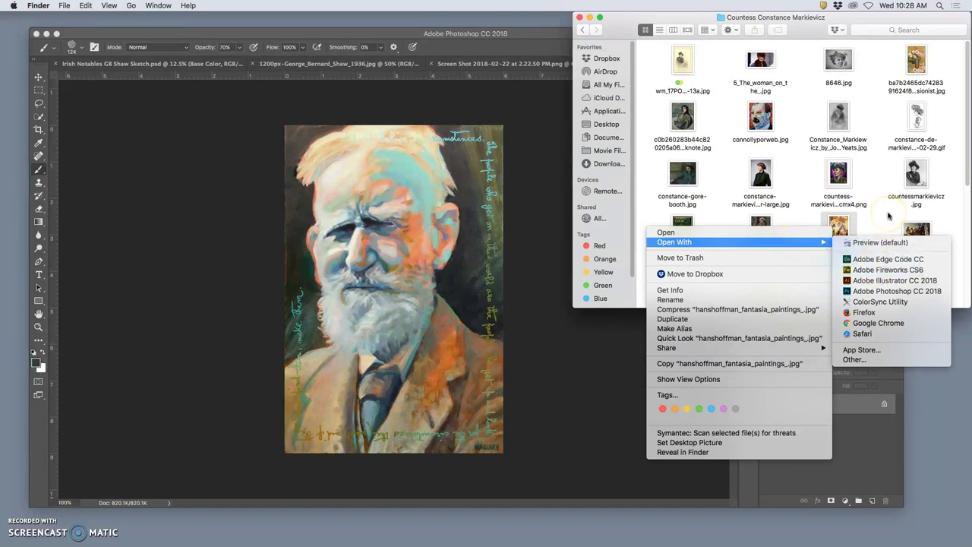
{"action": "left_click", "coordinate": [893, 291]}
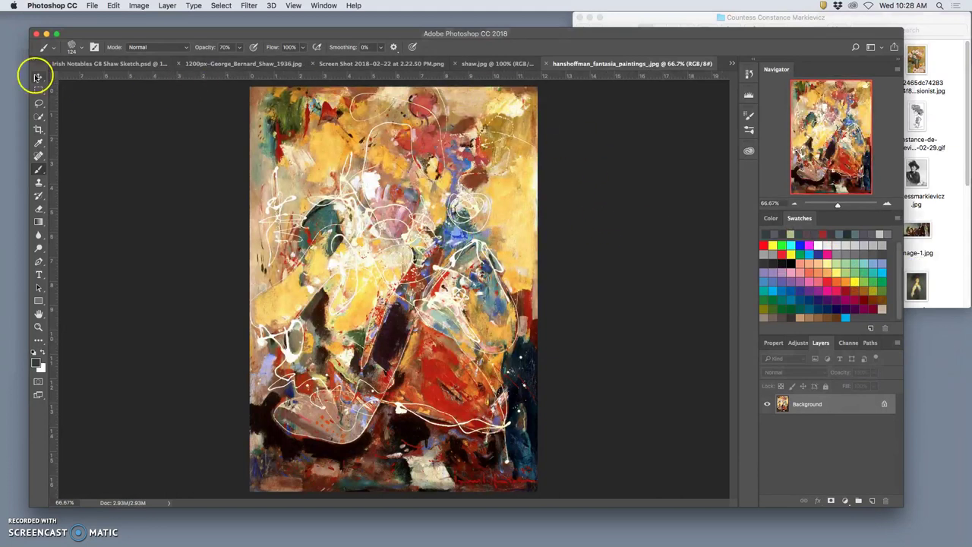
Step: Arrange the open documents in a 3-up Stacked layout with the GB Shaw sketch in the large pane, and widen that pane
{"action": "left_click", "coordinate": [114, 64]}
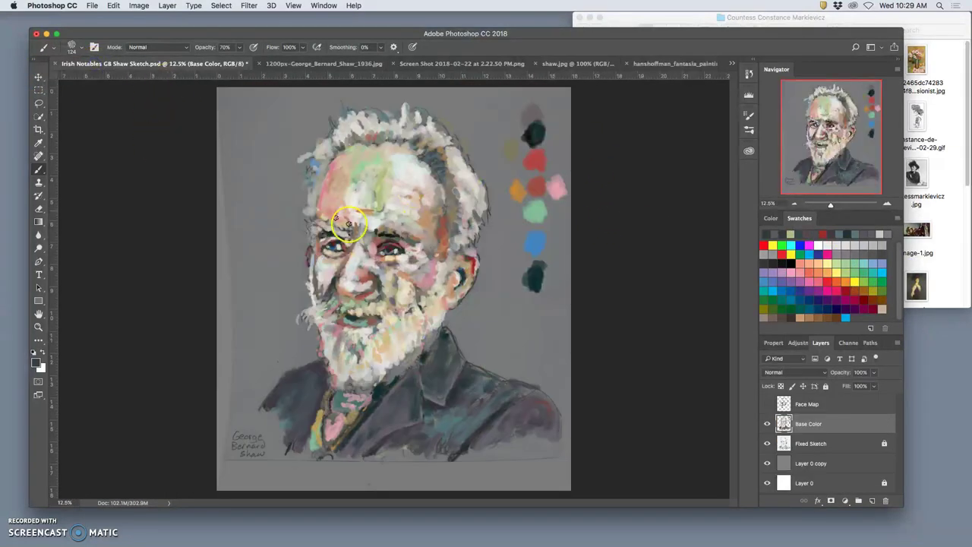
{"action": "left_click", "coordinate": [328, 6]}
{"action": "mouse_move", "coordinate": [337, 16]}
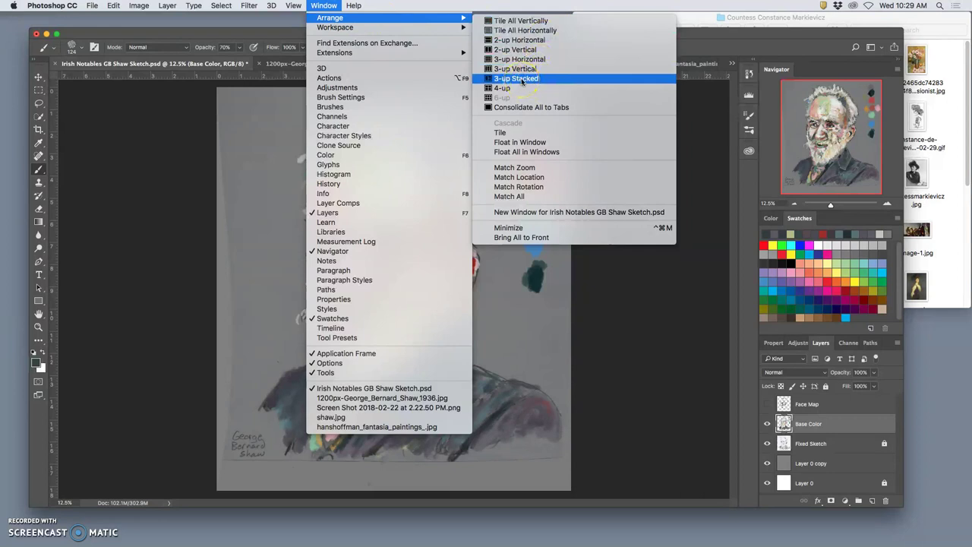
{"action": "left_click", "coordinate": [522, 82]}
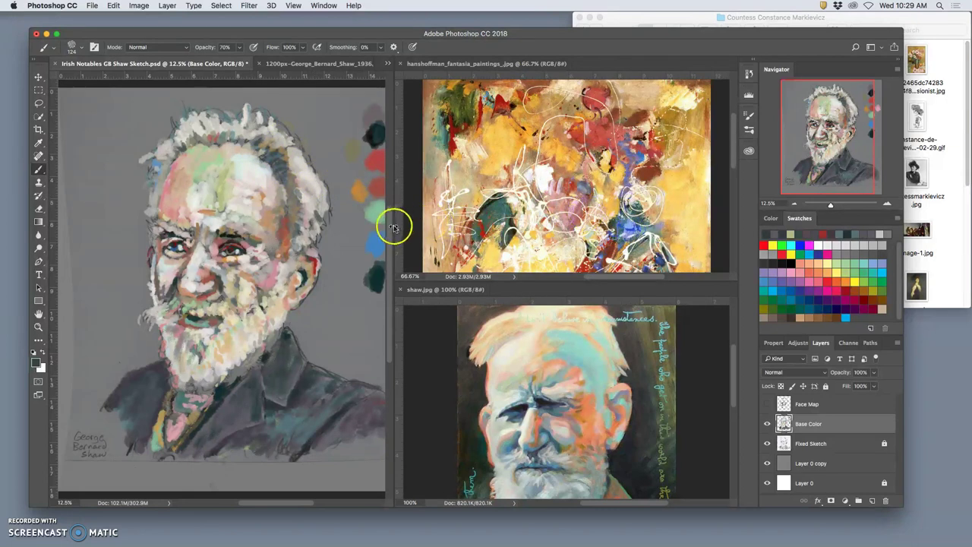
{"action": "left_click_drag", "start_coordinate": [395, 226], "coordinate": [556, 221]}
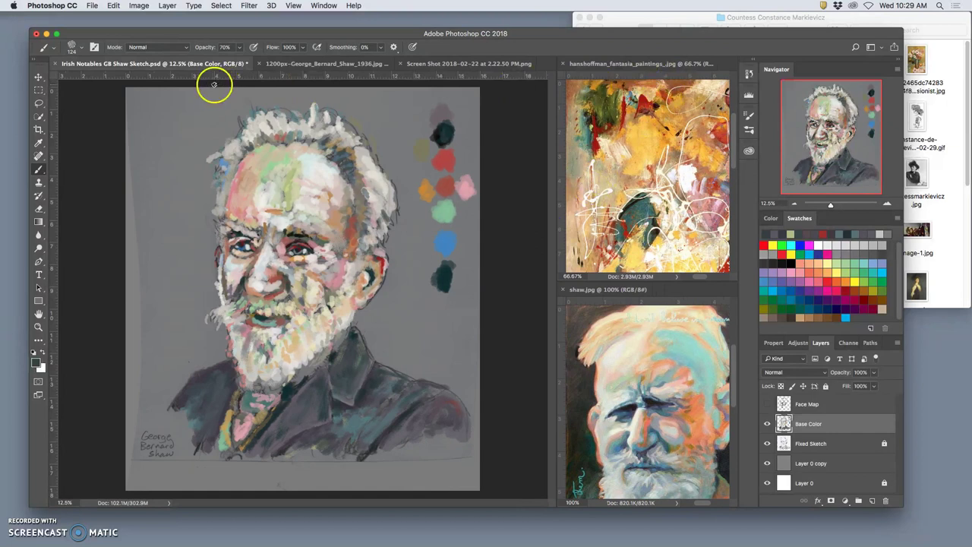
Step: Move the 1936 George Bernard Shaw photo into the pane above shaw.jpg and frame his head and shoulders at 50% zoom
{"action": "mouse_move", "coordinate": [299, 64]}
{"action": "left_mouse_down"}
{"action": "mouse_move", "coordinate": [334, 85]}
{"action": "mouse_move", "coordinate": [464, 108]}
{"action": "mouse_move", "coordinate": [594, 68]}
{"action": "left_mouse_up"}
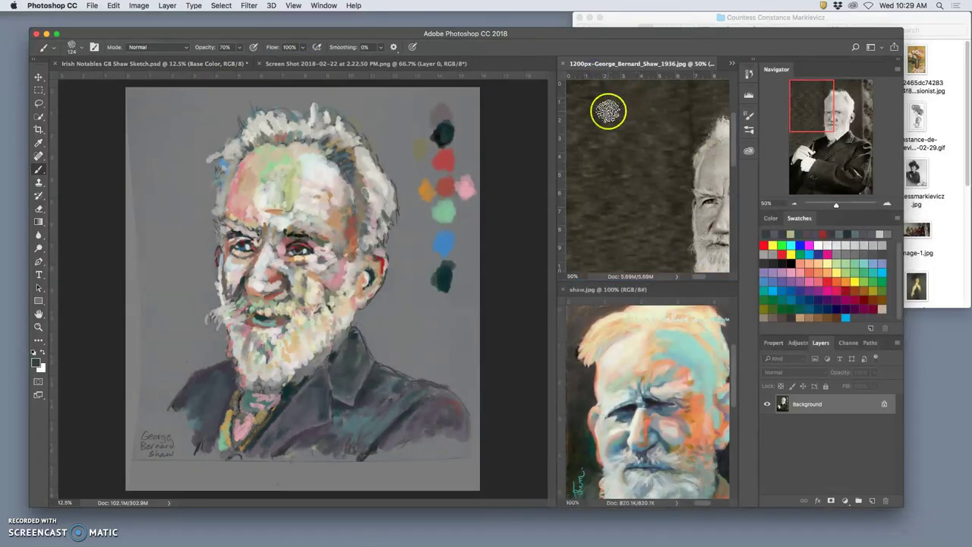
{"action": "scroll", "coordinate": [662, 135], "scroll_direction": "right", "scroll_amount": 2}
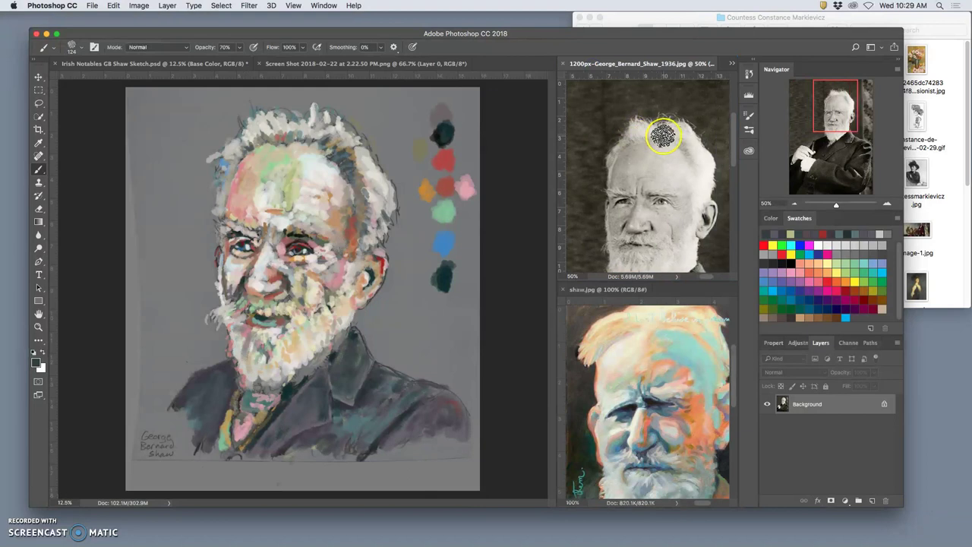
{"action": "key", "text": "super+minus"}
{"action": "scroll", "coordinate": [661, 144], "scroll_direction": "down", "scroll_amount": 5}
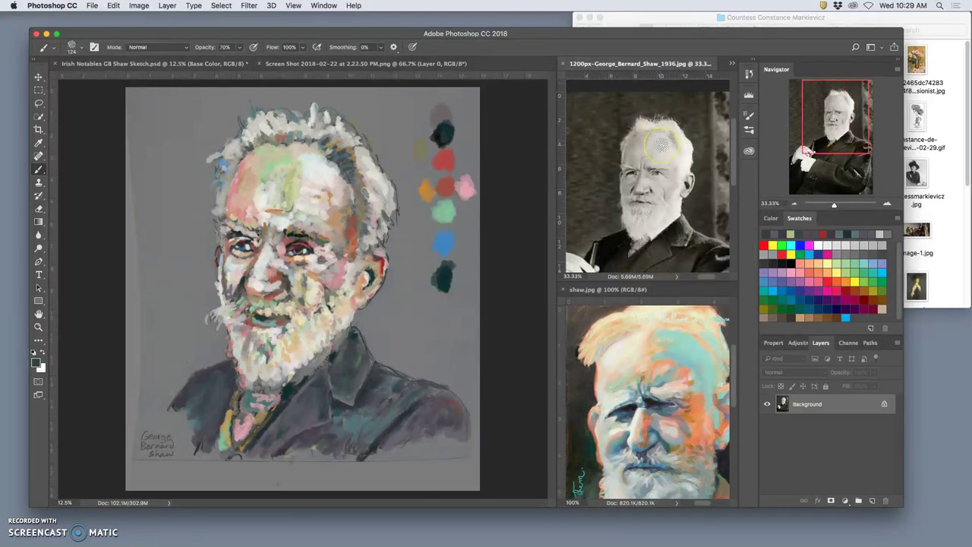
{"action": "scroll", "coordinate": [662, 144], "scroll_direction": "down", "scroll_amount": 2}
{"action": "key", "text": "super+plus"}
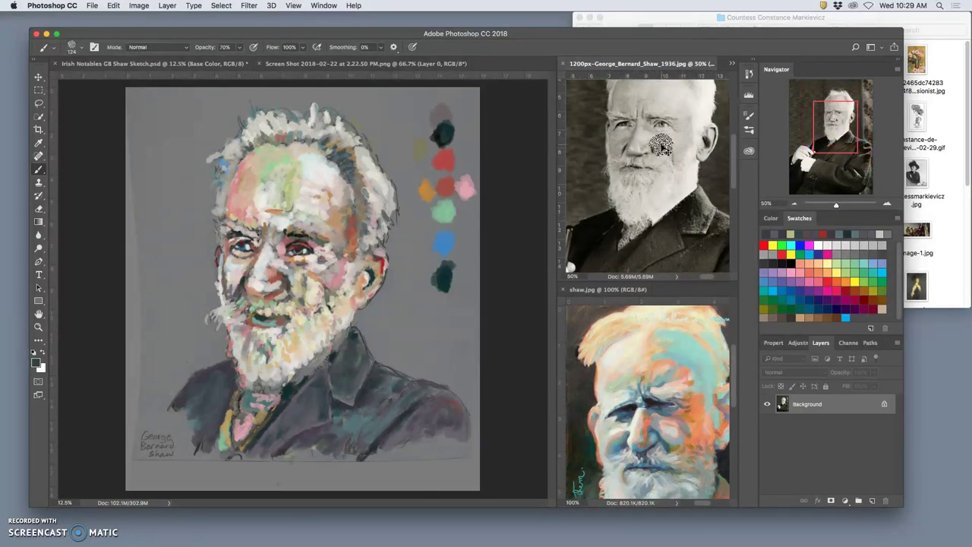
{"action": "scroll", "coordinate": [662, 144], "scroll_direction": "up", "scroll_amount": 5}
{"action": "scroll", "coordinate": [661, 144], "scroll_direction": "down", "scroll_amount": 10}
{"action": "scroll", "coordinate": [662, 145], "scroll_direction": "up", "scroll_amount": 5}
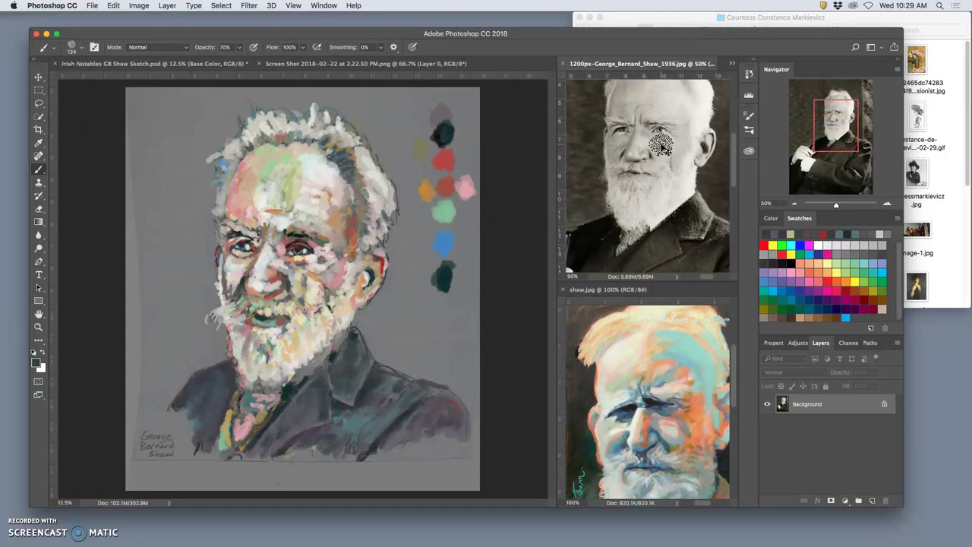
Step: Dock Screen Shot 2018-02-22 at 2.22.50 PM.png in the same pane as shaw.jpg and frame the watercolor face at 50% zoom
{"action": "scroll", "coordinate": [660, 147], "scroll_direction": "up", "scroll_amount": 3}
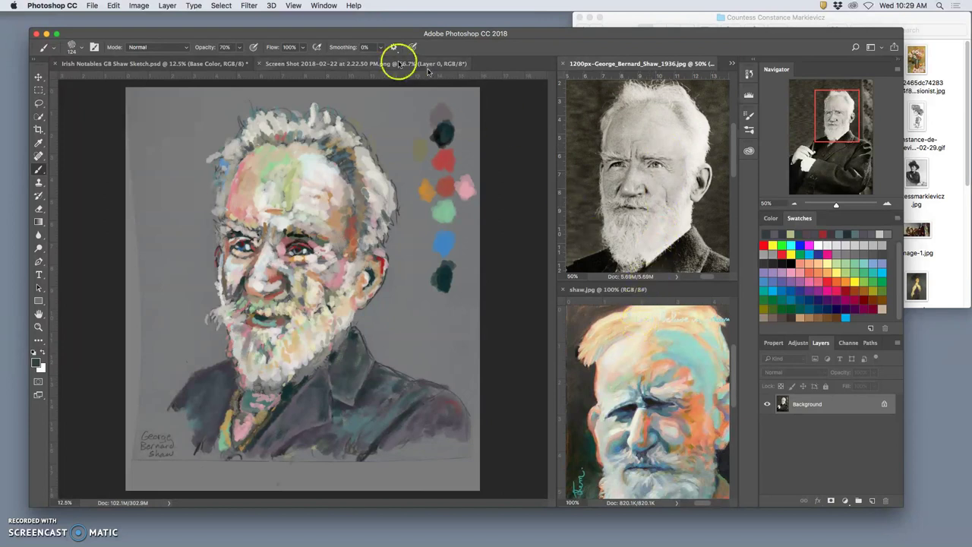
{"action": "left_click", "coordinate": [365, 64]}
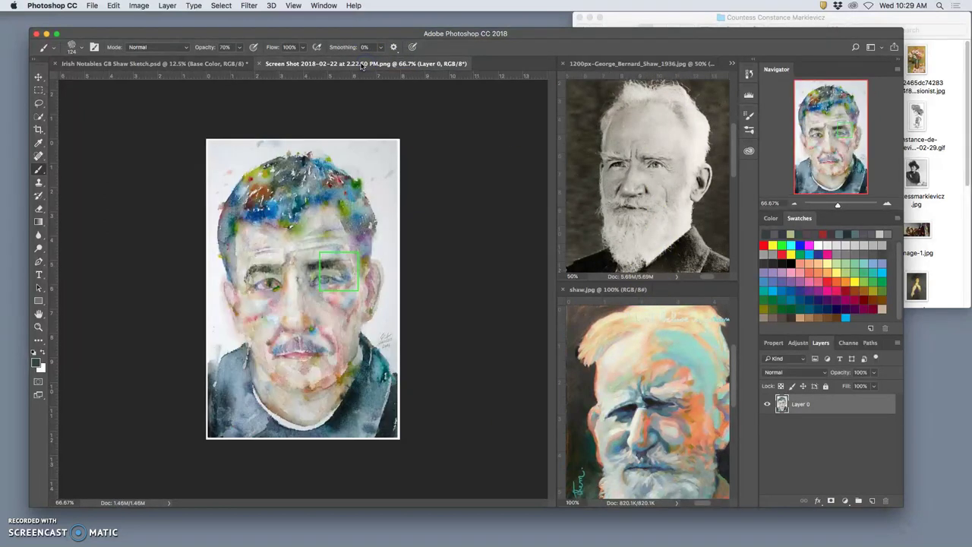
{"action": "mouse_move", "coordinate": [362, 66]}
{"action": "left_mouse_down"}
{"action": "mouse_move", "coordinate": [545, 254]}
{"action": "mouse_move", "coordinate": [565, 327]}
{"action": "mouse_move", "coordinate": [564, 294]}
{"action": "mouse_move", "coordinate": [574, 293]}
{"action": "left_mouse_up"}
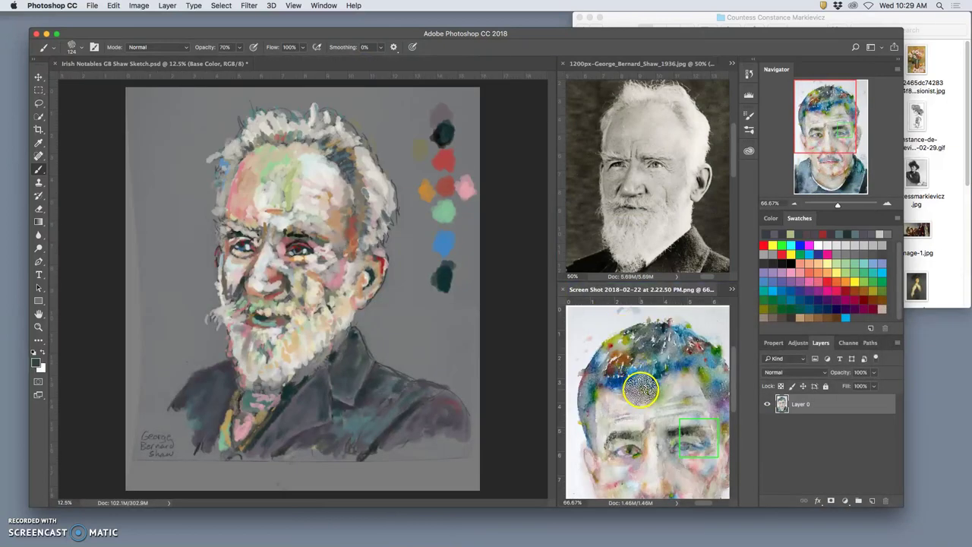
{"action": "scroll", "coordinate": [641, 389], "scroll_direction": "down", "scroll_amount": 10}
{"action": "scroll", "coordinate": [641, 389], "scroll_direction": "up", "scroll_amount": 10}
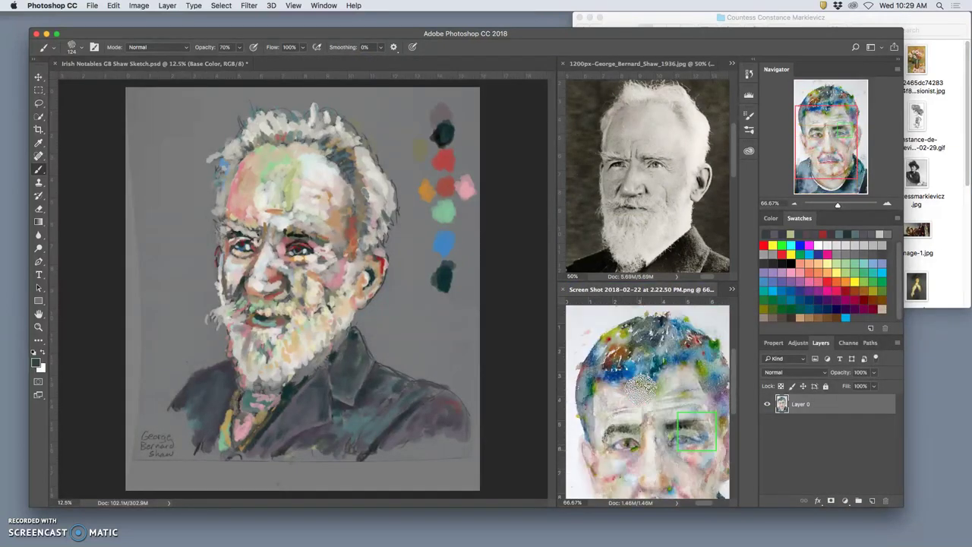
{"action": "scroll", "coordinate": [640, 389], "scroll_direction": "down", "scroll_amount": 5}
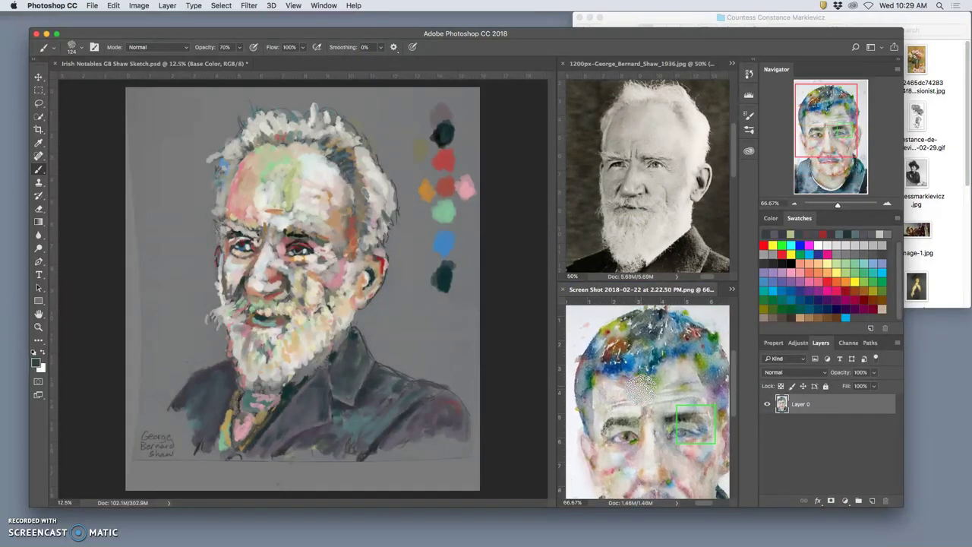
{"action": "key", "text": "super+minus"}
{"action": "left_click", "coordinate": [658, 256]}
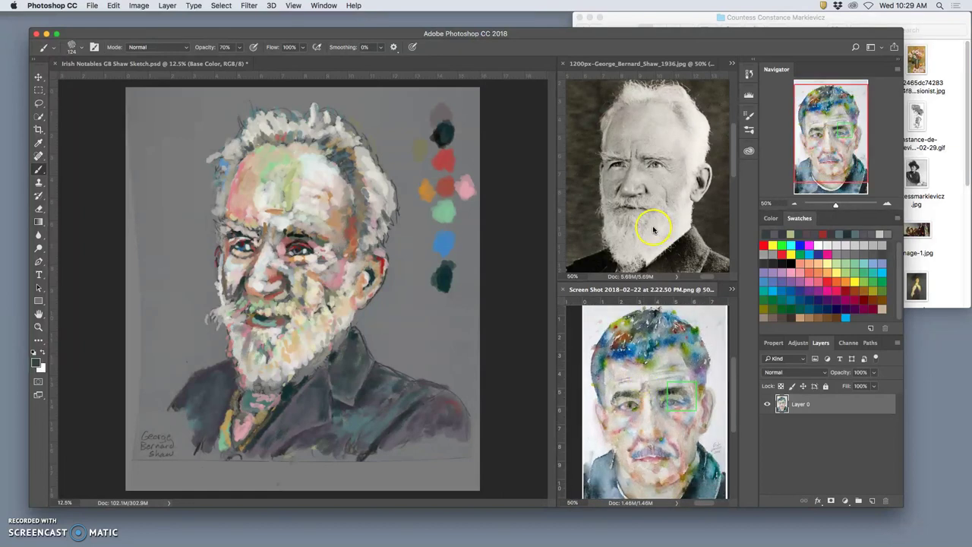
Step: Show hanshoffman_fantasia_paintings_.jpg in place of the 1936 Shaw photo and fit most of the painting in its pane at 33.3% zoom
{"action": "left_click", "coordinate": [731, 63]}
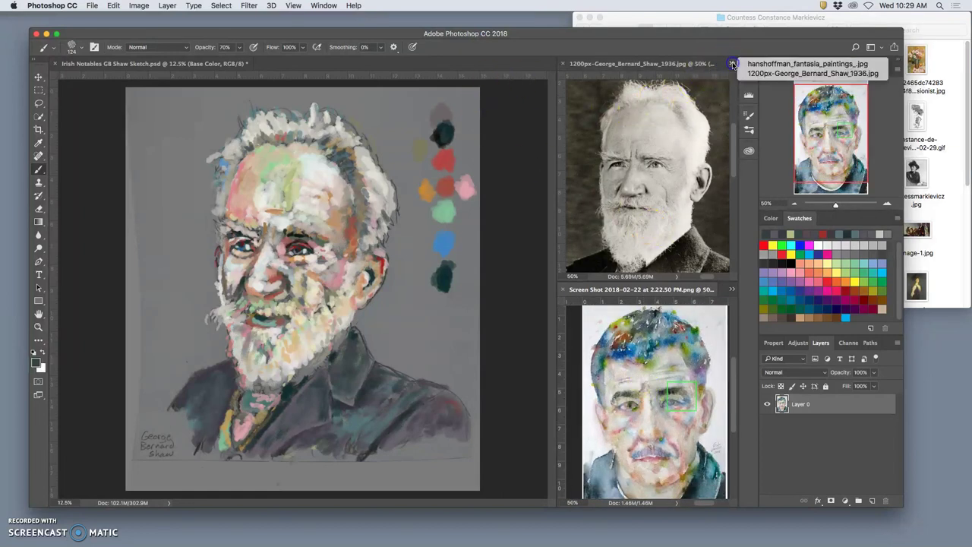
{"action": "left_click", "coordinate": [767, 74]}
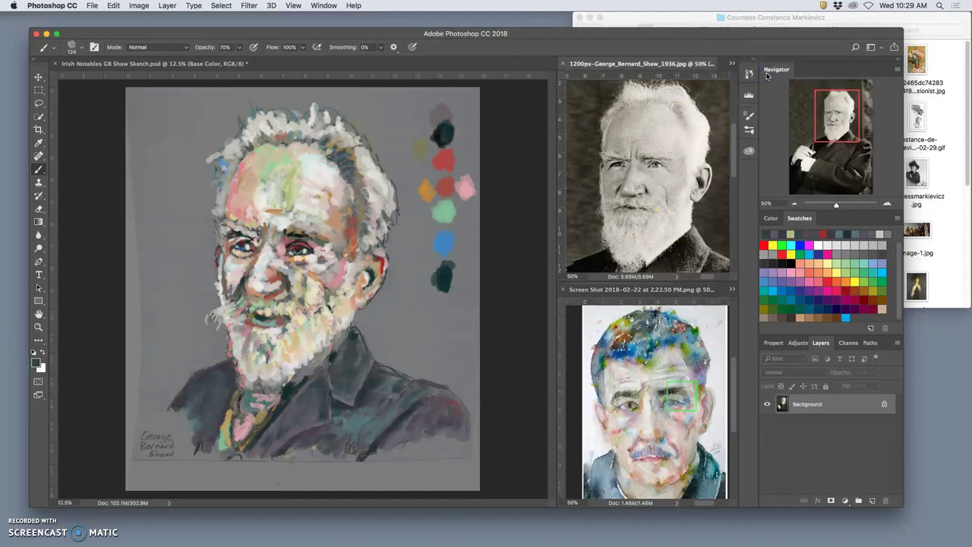
{"action": "left_click", "coordinate": [729, 62]}
{"action": "left_click", "coordinate": [762, 67]}
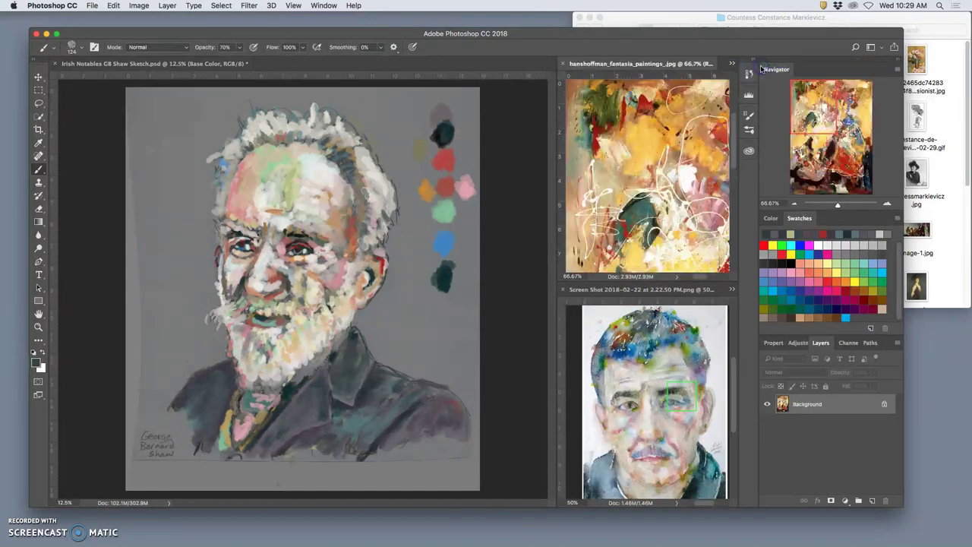
{"action": "key", "text": "super+minus"}
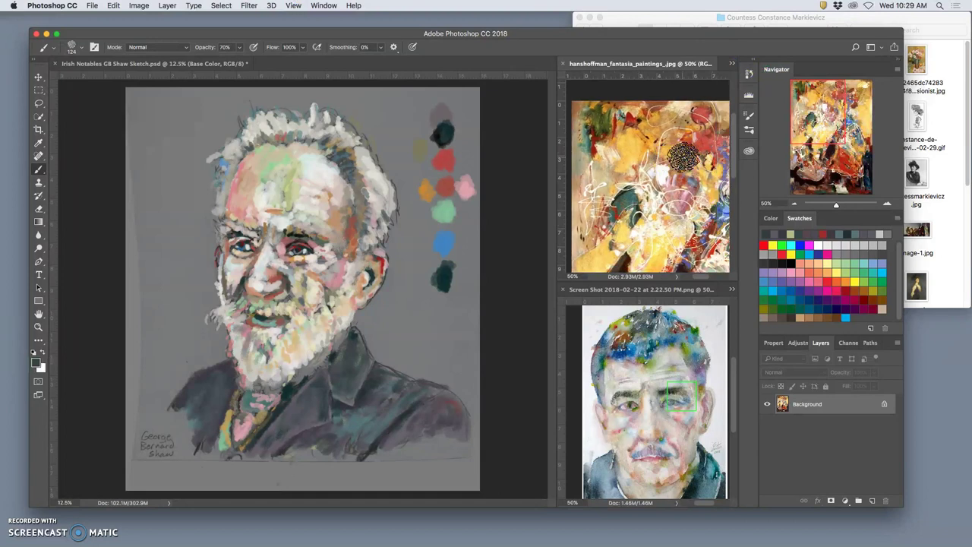
{"action": "scroll", "coordinate": [682, 157], "scroll_direction": "down", "scroll_amount": 5}
{"action": "scroll", "coordinate": [682, 158], "scroll_direction": "right", "scroll_amount": 3}
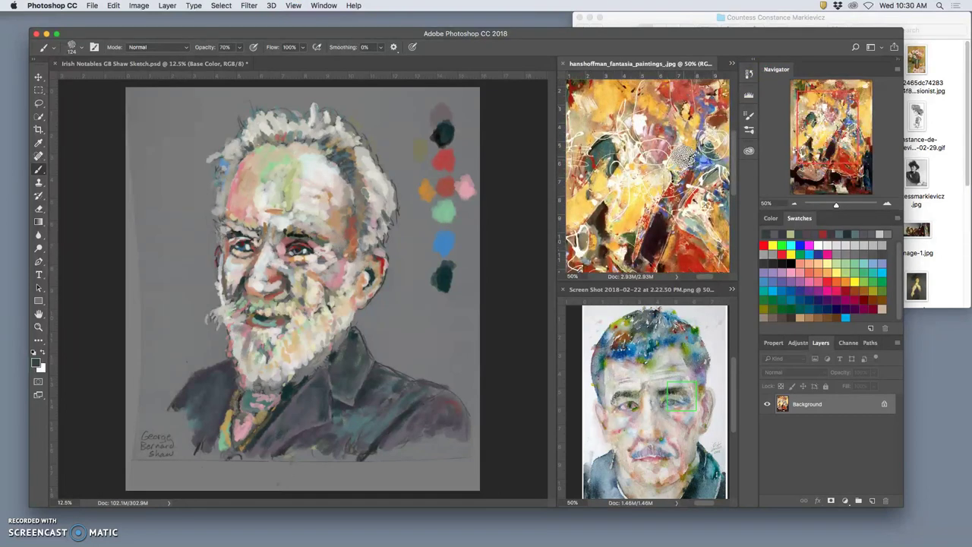
{"action": "key", "text": "super+minus"}
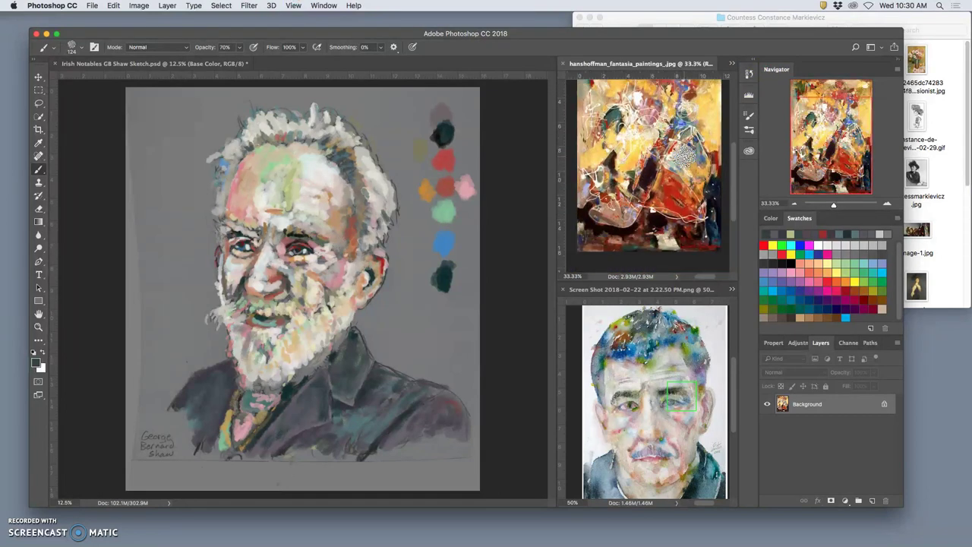
{"action": "scroll", "coordinate": [682, 157], "scroll_direction": "up", "scroll_amount": 3}
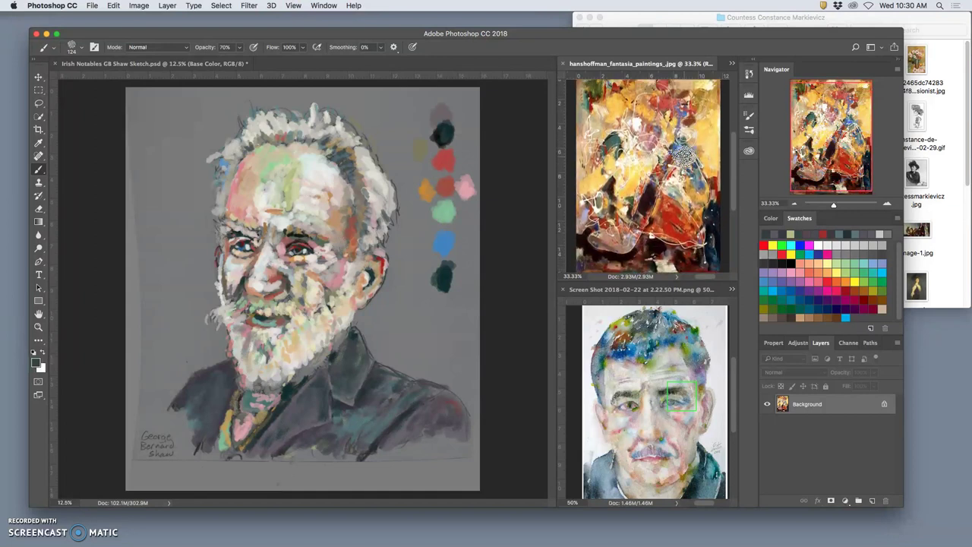
Step: Bring shaw.jpg forward in place of the watercolor portrait at 66.7% zoom and examine the colors across its face, beard and jacket
{"action": "left_click", "coordinate": [731, 289]}
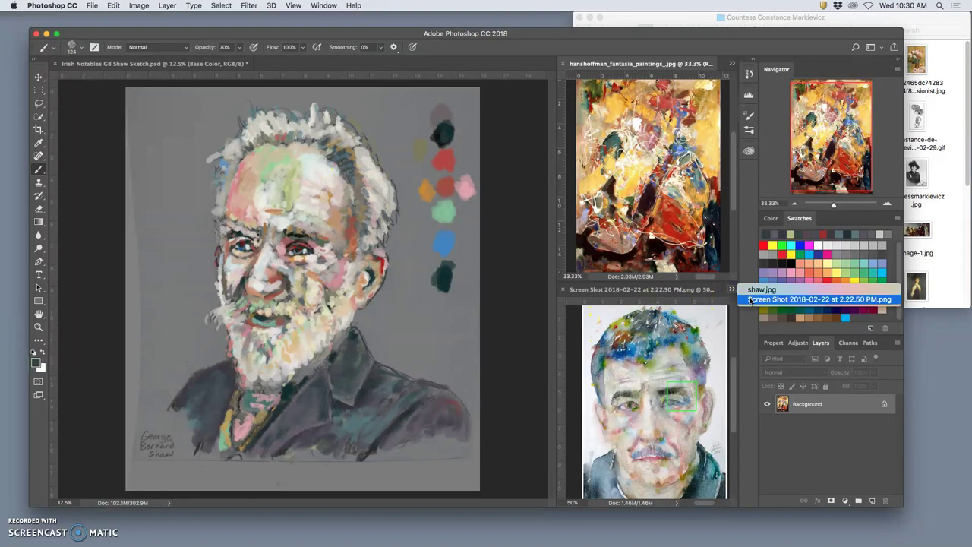
{"action": "left_click", "coordinate": [751, 290]}
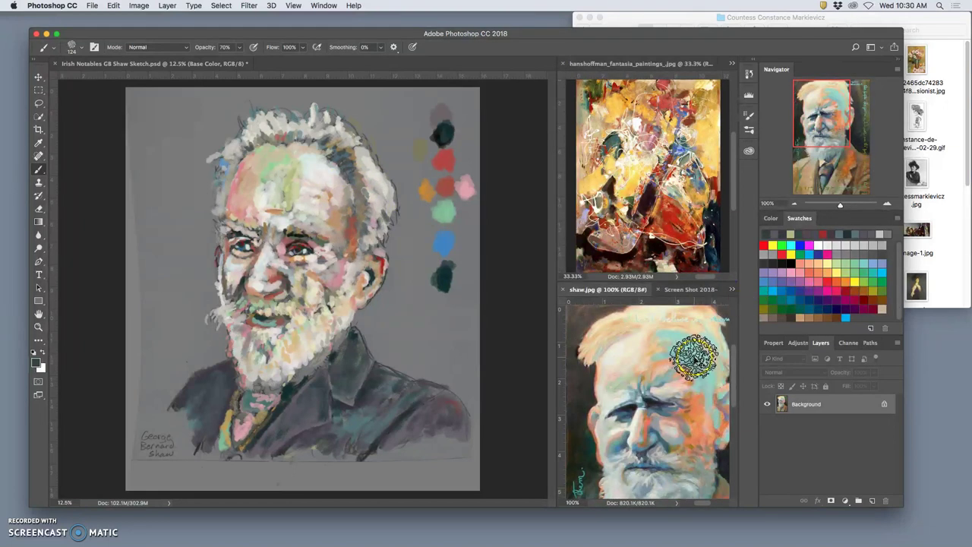
{"action": "key", "text": "super+minus"}
{"action": "scroll", "coordinate": [689, 359], "scroll_direction": "down", "scroll_amount": 4}
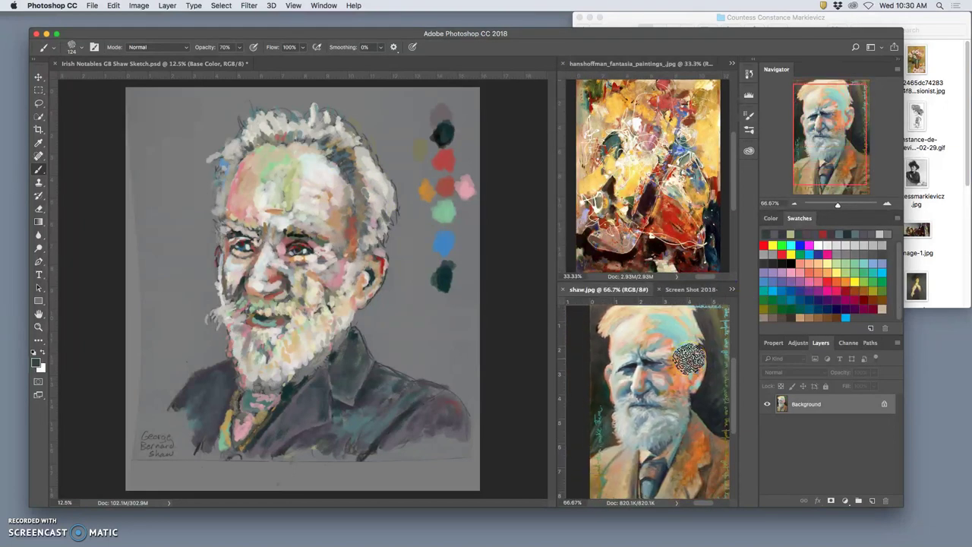
{"action": "scroll", "coordinate": [689, 359], "scroll_direction": "right", "scroll_amount": 3}
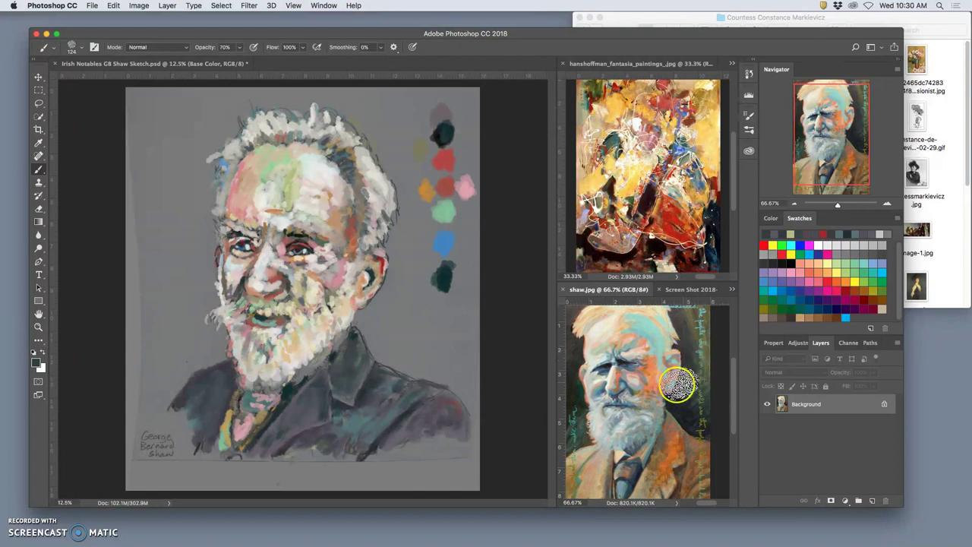
{"action": "mouse_move", "coordinate": [655, 386]}
{"action": "left_mouse_down"}
{"action": "mouse_move", "coordinate": [606, 356]}
{"action": "mouse_move", "coordinate": [627, 389]}
{"action": "mouse_move", "coordinate": [636, 362]}
{"action": "left_mouse_up"}
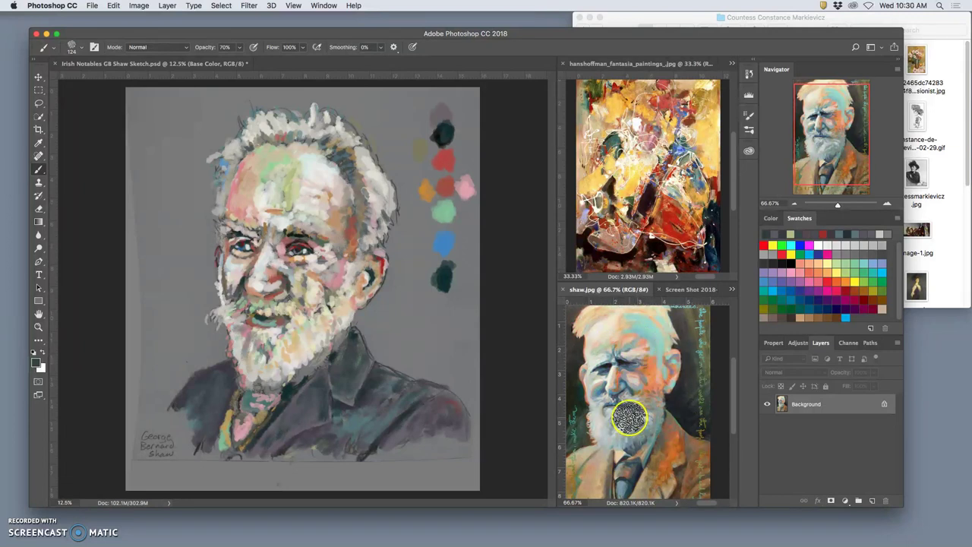
{"action": "left_click", "coordinate": [612, 403]}
{"action": "left_click", "coordinate": [666, 454]}
{"action": "left_click", "coordinate": [635, 438]}
{"action": "left_click", "coordinate": [647, 374]}
{"action": "left_click", "coordinate": [634, 469]}
{"action": "left_click", "coordinate": [630, 349]}
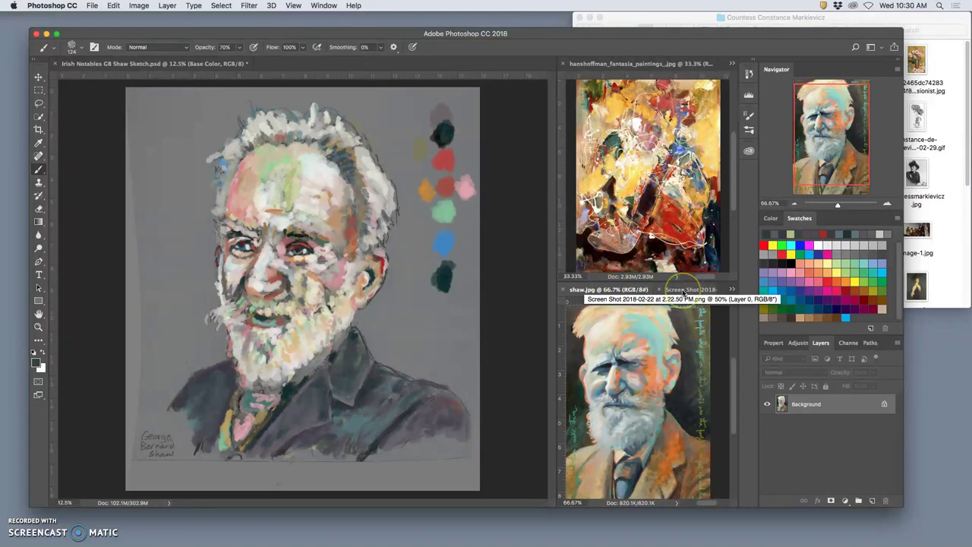
Step: Bring the watercolor screenshot portrait back to the front of its pane and make the GB Shaw sketch the active document
{"action": "left_click", "coordinate": [684, 291]}
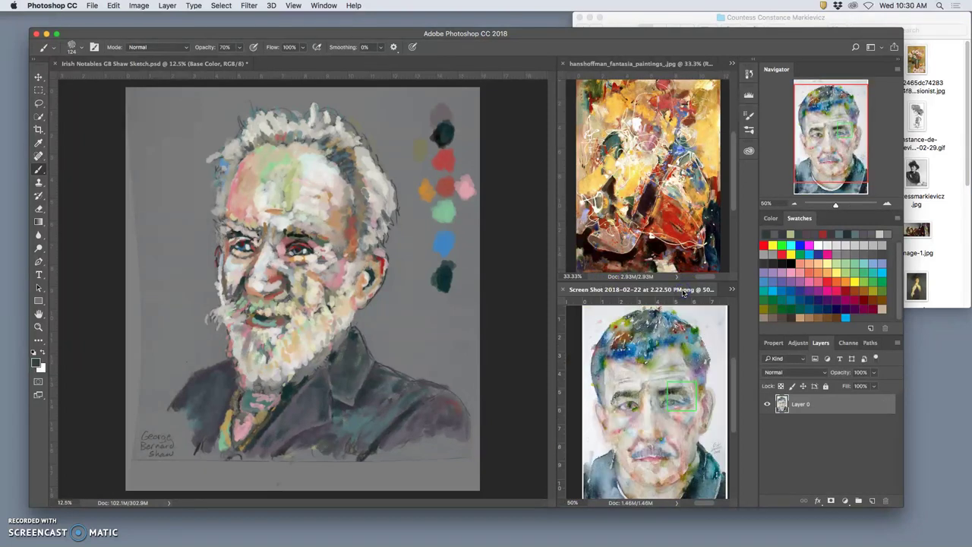
{"action": "left_click", "coordinate": [500, 167]}
{"action": "left_click", "coordinate": [152, 63]}
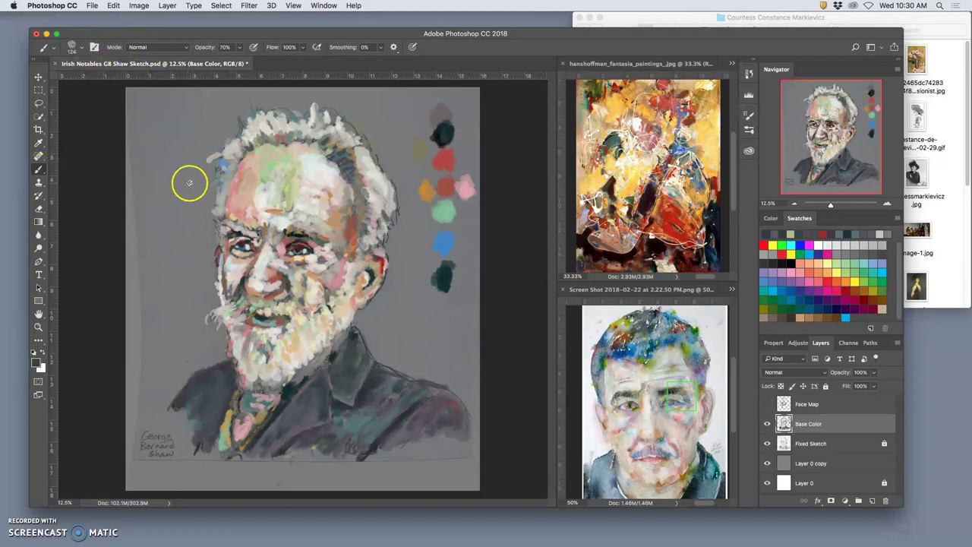
{"action": "mouse_move", "coordinate": [190, 182]}
{"action": "left_mouse_down"}
{"action": "mouse_move", "coordinate": [171, 225]}
{"action": "mouse_move", "coordinate": [181, 281]}
{"action": "left_mouse_up"}
{"action": "key", "text": "super+z"}
{"action": "key", "text": "super+z"}
{"action": "key", "text": "super+z"}
{"action": "key", "text": "super+z"}
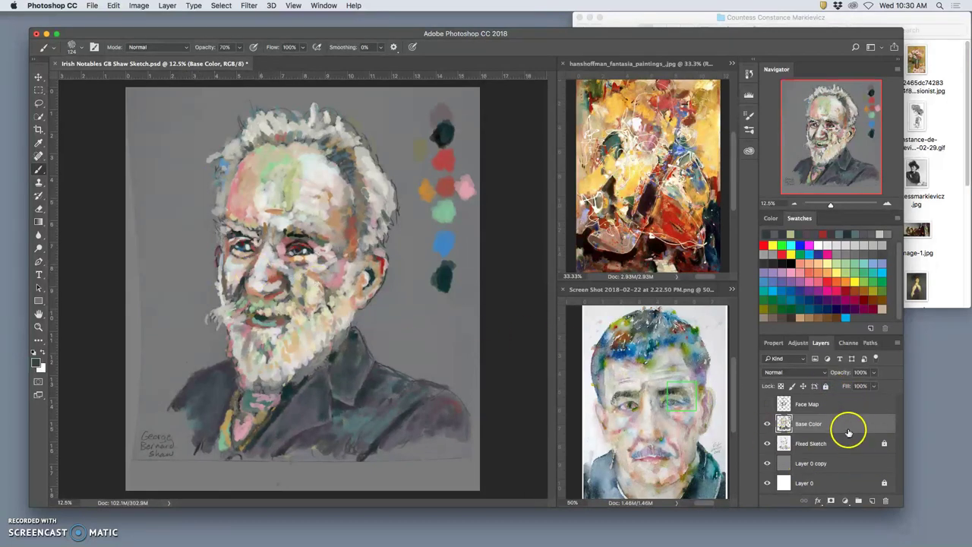
Step: Lock the Base Color layer and add a new layer named "refined painting" directly above it
{"action": "left_click", "coordinate": [829, 387]}
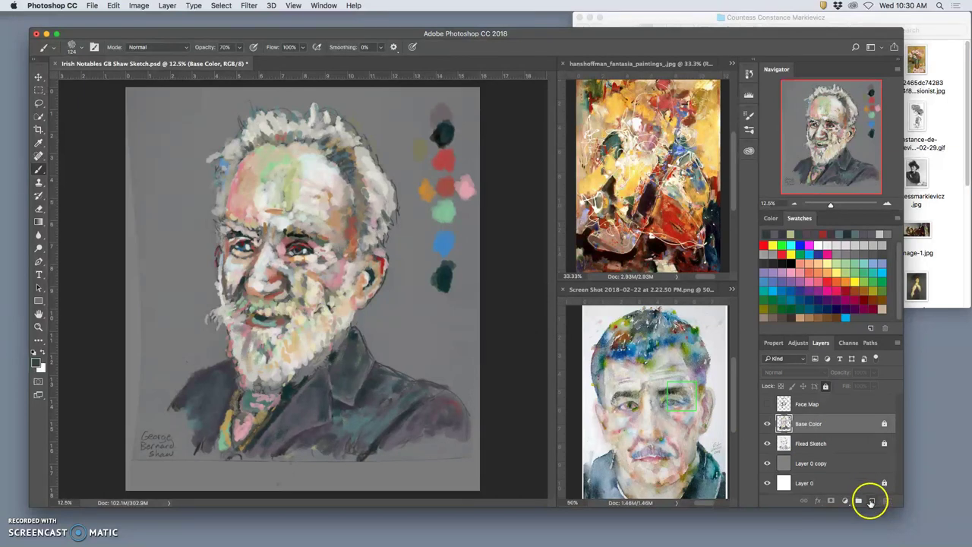
{"action": "left_click", "coordinate": [871, 502]}
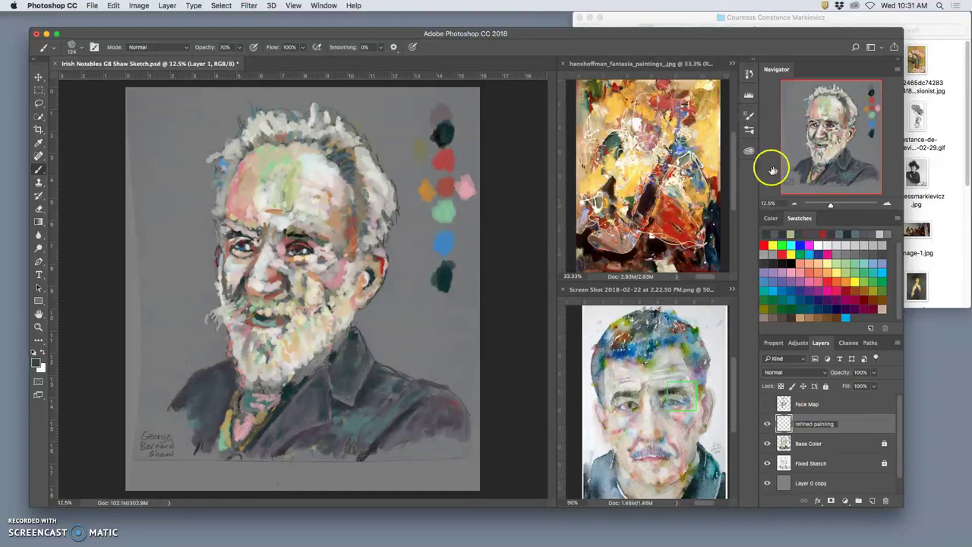
{"action": "key", "text": "Return"}
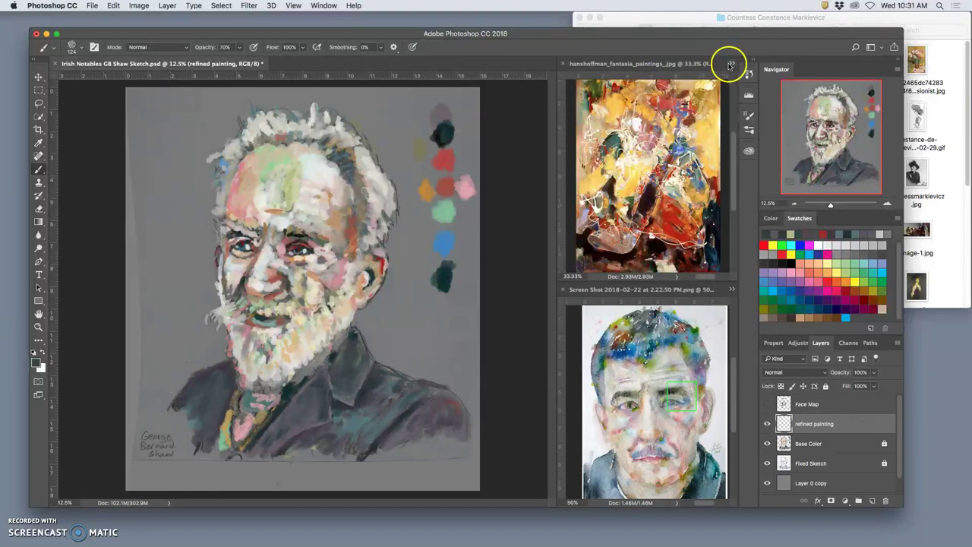
Step: Show 1200px-George_Bernard_Shaw_1936.jpg in the reference pane in place of the Hans Hoffman painting
{"action": "left_click", "coordinate": [731, 63]}
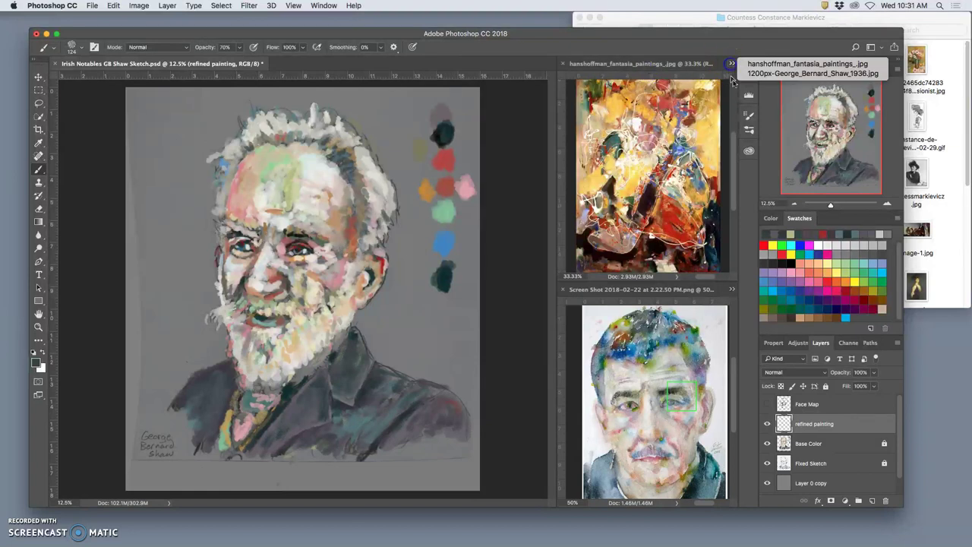
{"action": "left_click", "coordinate": [775, 64]}
{"action": "left_click", "coordinate": [732, 63]}
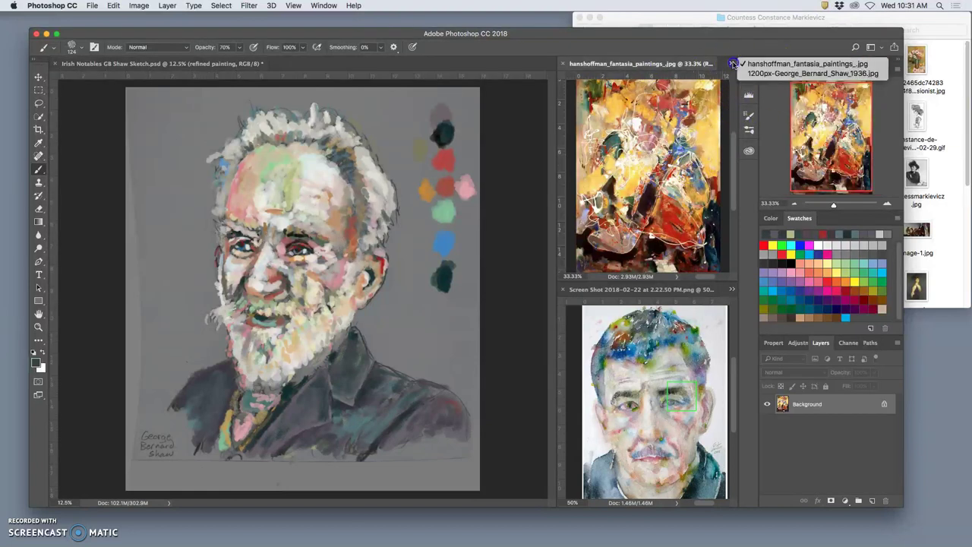
{"action": "left_click", "coordinate": [767, 75]}
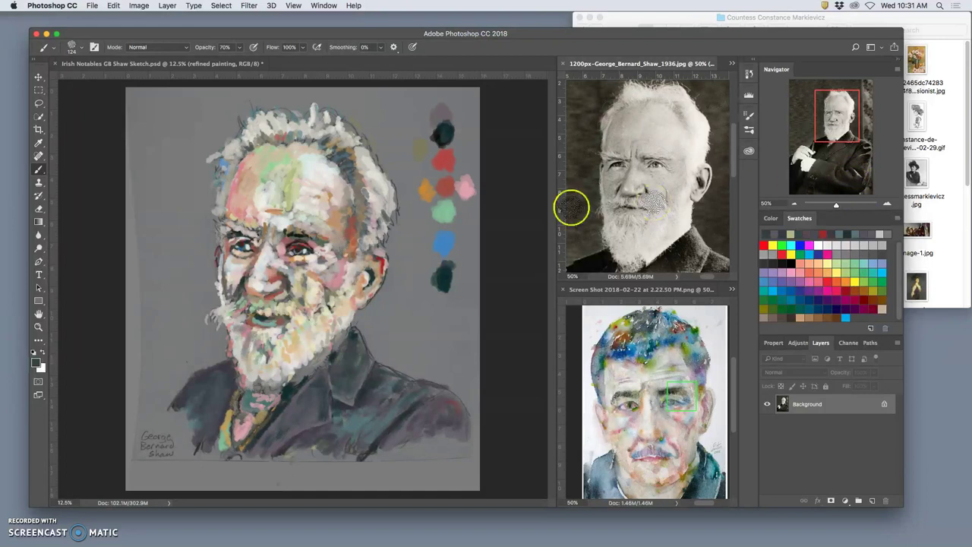
Step: On the refined painting layer, sample the dark eyebrow color and brush it along the left eye's upper lid at 76% opacity
{"action": "left_click", "coordinate": [258, 264]}
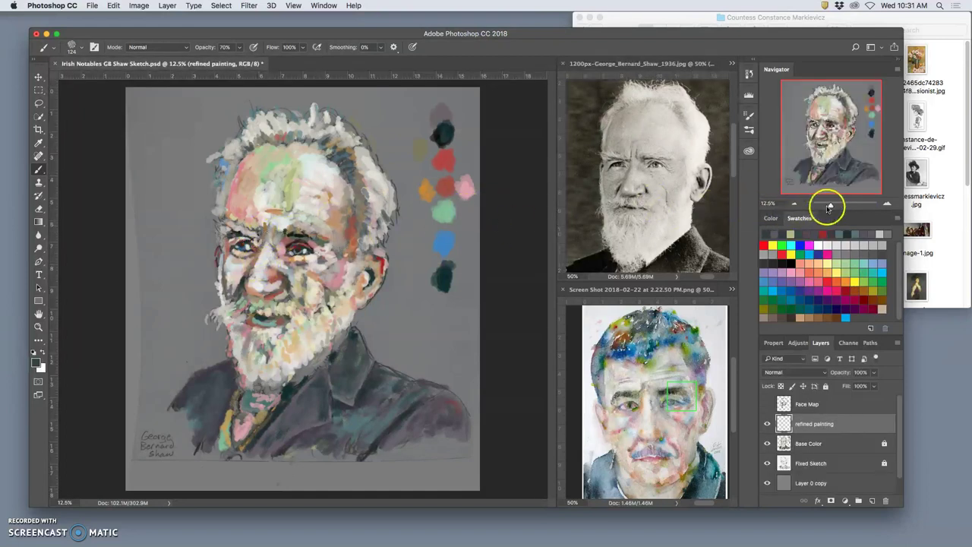
{"action": "key", "text": "super+plus"}
{"action": "key", "text": "super+plus"}
{"action": "key", "text": "super+plus"}
{"action": "key", "text": "super+plus"}
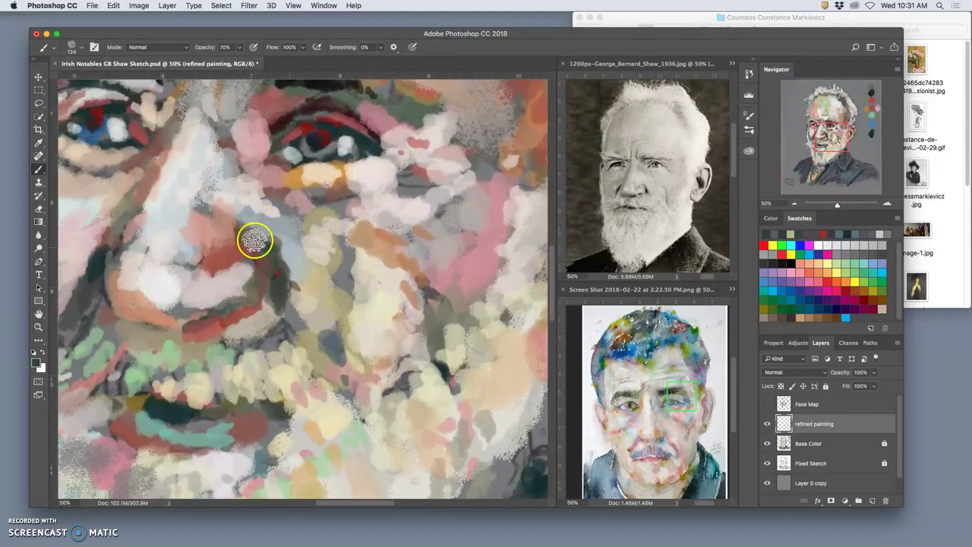
{"action": "left_click_drag", "start_coordinate": [255, 237], "coordinate": [328, 312]}
{"action": "mouse_move", "coordinate": [821, 137]}
{"action": "left_mouse_down"}
{"action": "mouse_move", "coordinate": [833, 131]}
{"action": "mouse_move", "coordinate": [820, 134]}
{"action": "left_mouse_up"}
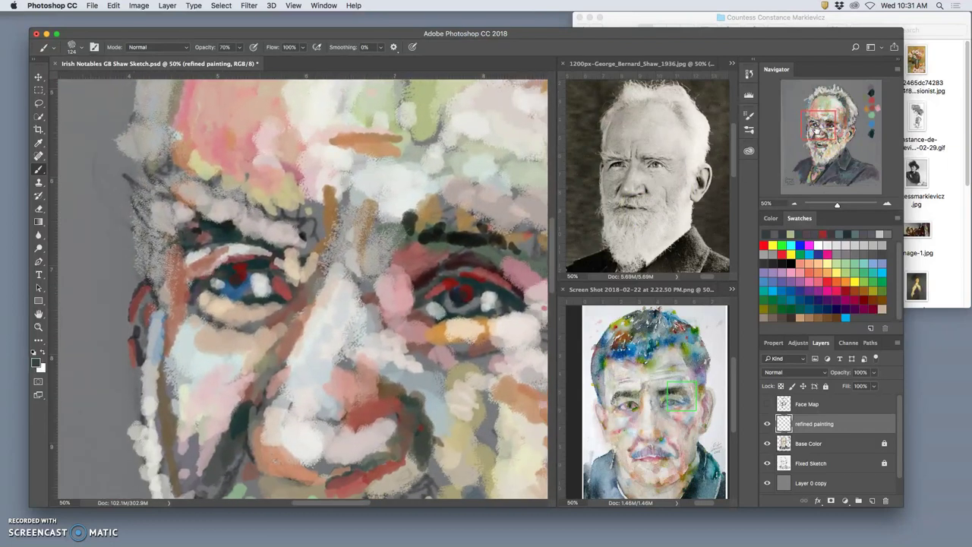
{"action": "left_click", "coordinate": [438, 233], "text": "alt"}
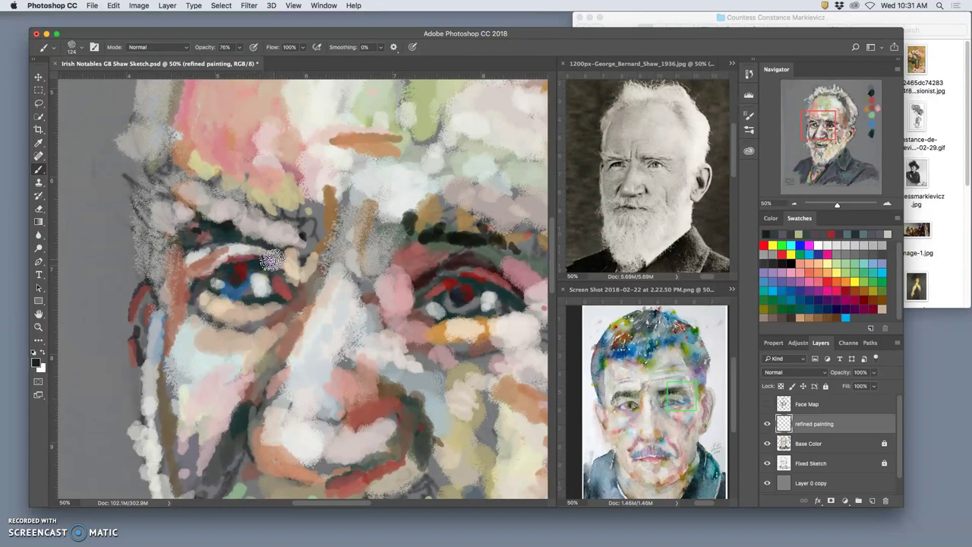
{"action": "left_click_drag", "start_coordinate": [254, 266], "coordinate": [272, 260]}
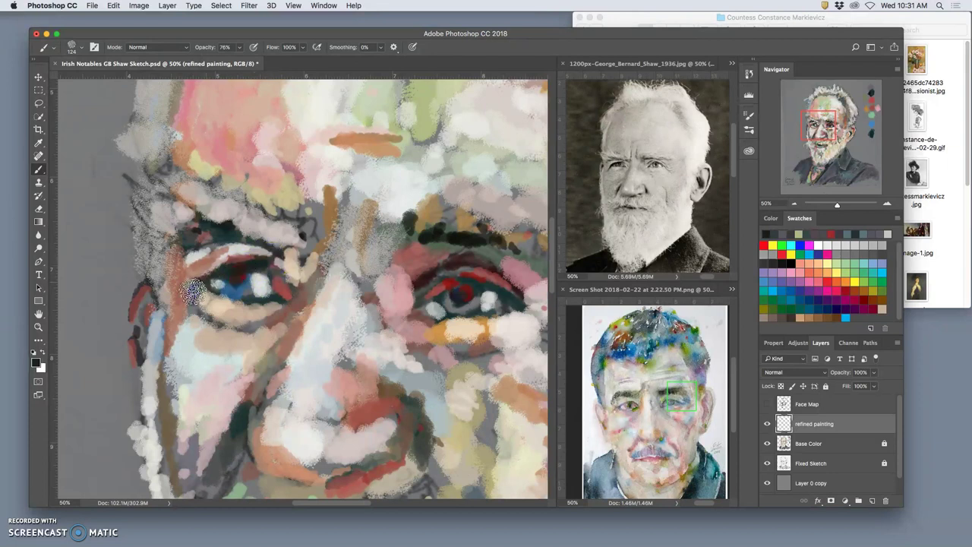
Step: Reduce the pastel brush size to about 75 px for finer work on the left eye's upper lid
{"action": "left_click", "coordinate": [76, 45]}
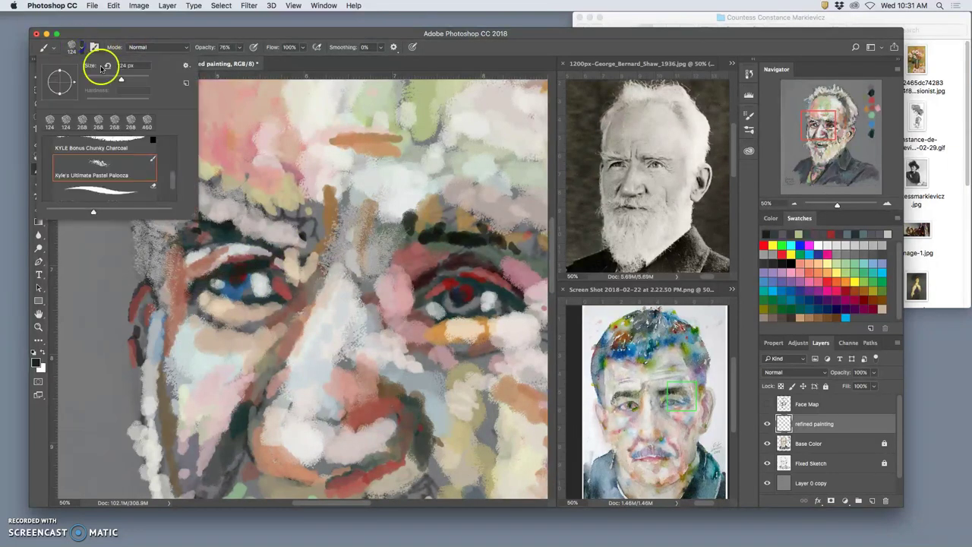
{"action": "left_click_drag", "start_coordinate": [109, 78], "coordinate": [111, 78]}
{"action": "left_click", "coordinate": [262, 264]}
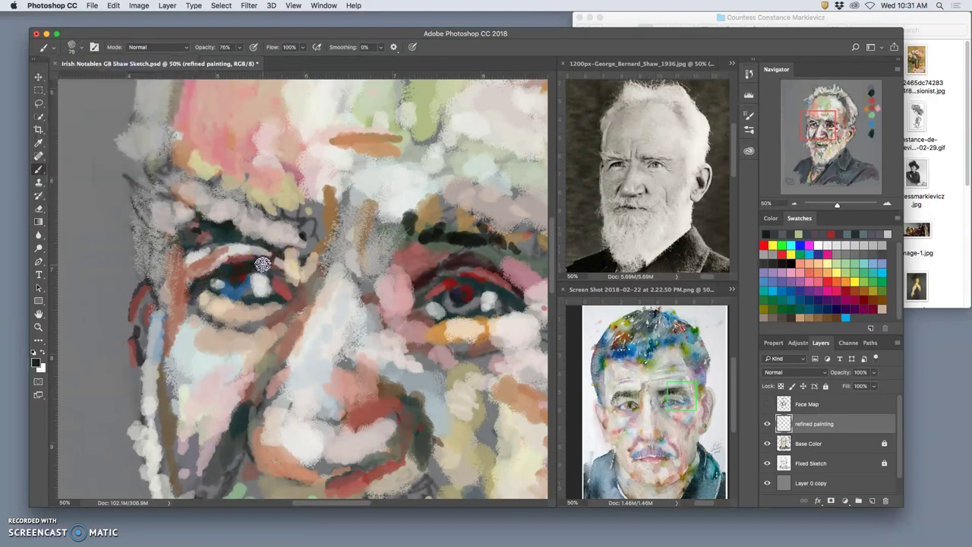
Step: Darken the left eye's upper lid line and brush sampled pale highlights onto the lid and the white of the eye
{"action": "mouse_move", "coordinate": [193, 289]}
{"action": "left_mouse_down"}
{"action": "mouse_move", "coordinate": [221, 269]}
{"action": "mouse_move", "coordinate": [244, 272]}
{"action": "left_mouse_up"}
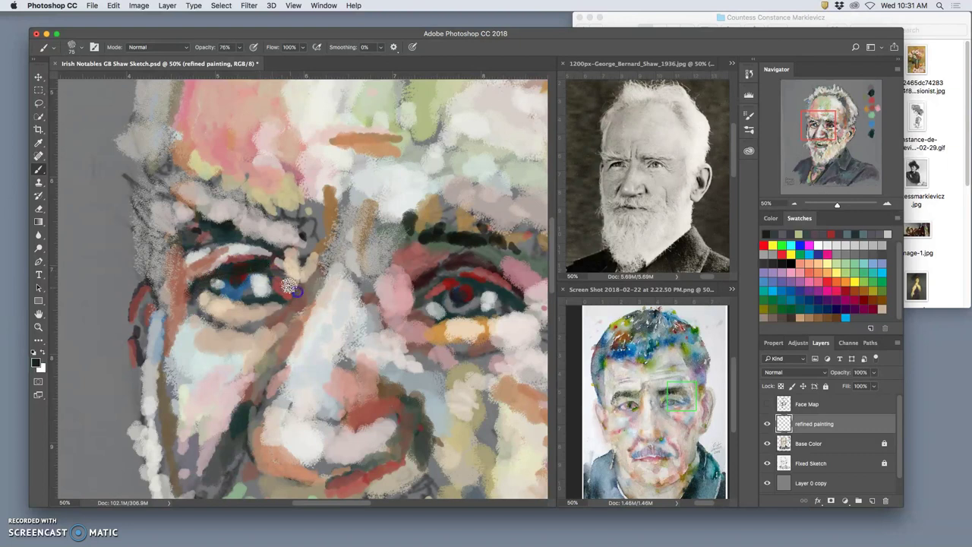
{"action": "left_click", "coordinate": [240, 253], "text": "alt"}
{"action": "left_click_drag", "start_coordinate": [230, 254], "coordinate": [251, 253]}
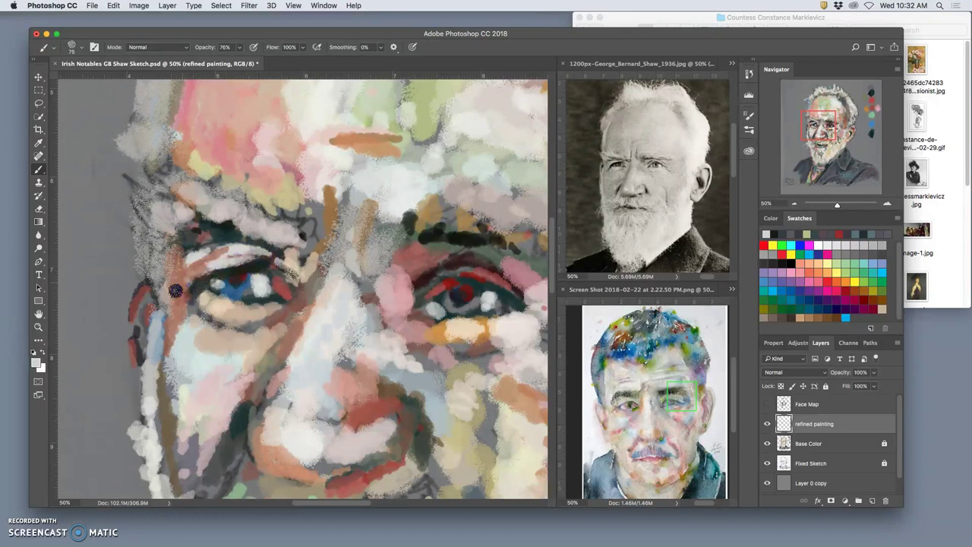
{"action": "left_click", "coordinate": [250, 265]}
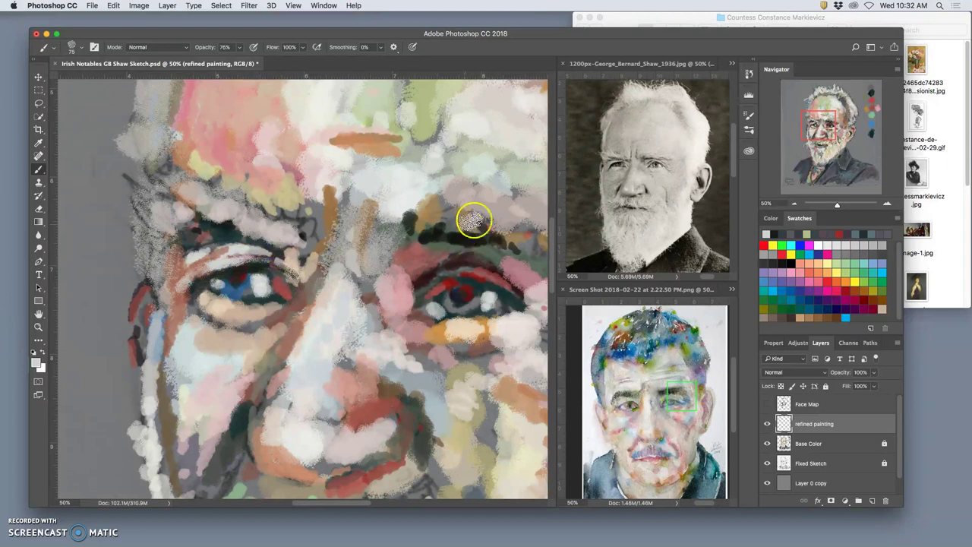
{"action": "left_click", "coordinate": [201, 272]}
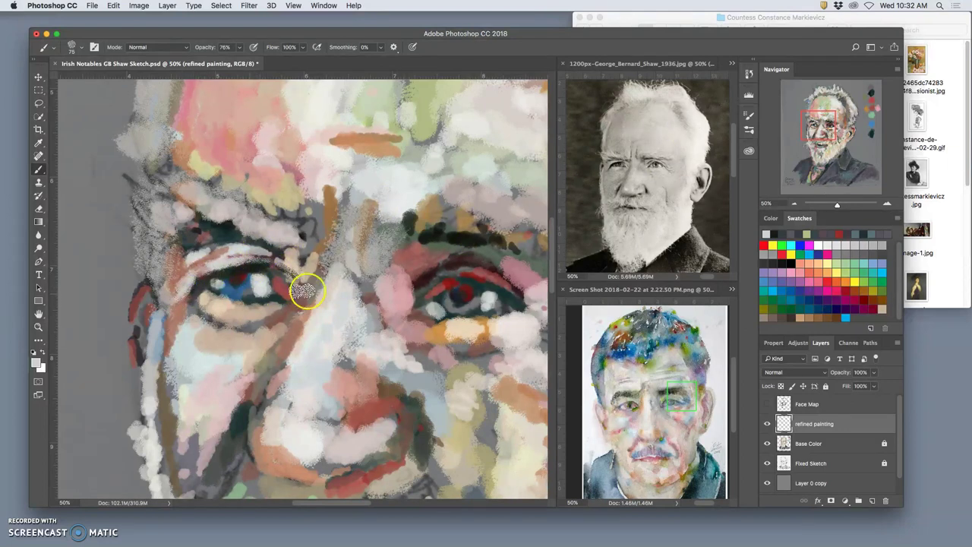
{"action": "left_click_drag", "start_coordinate": [262, 282], "coordinate": [226, 288]}
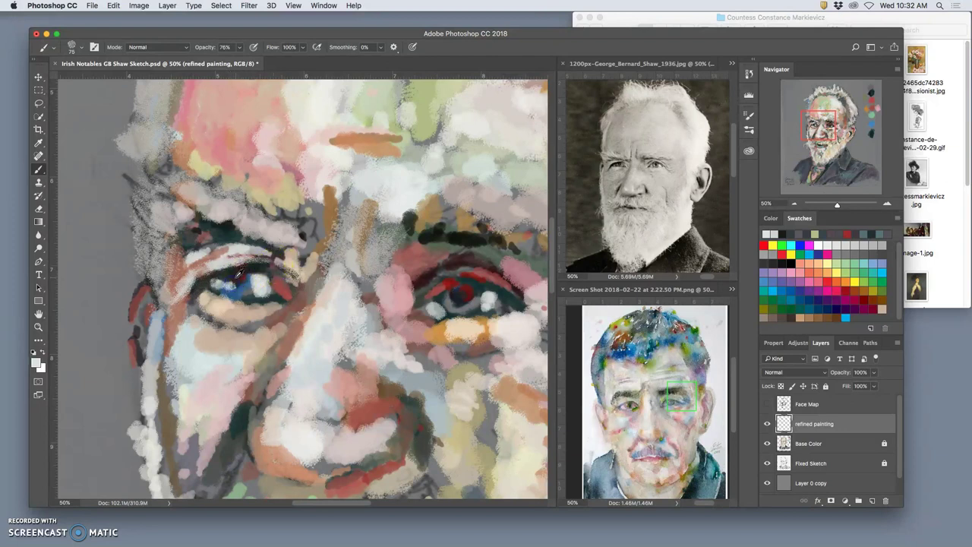
Step: Sample black and dark slate from the painting and deepen the left eye's upper lash line and pupil
{"action": "left_click", "coordinate": [433, 225], "text": "alt"}
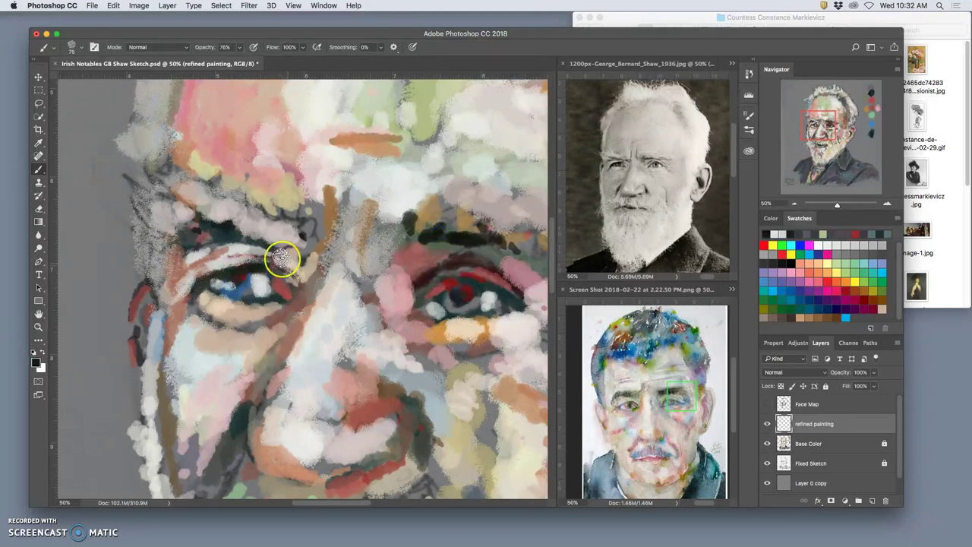
{"action": "left_click", "coordinate": [265, 274]}
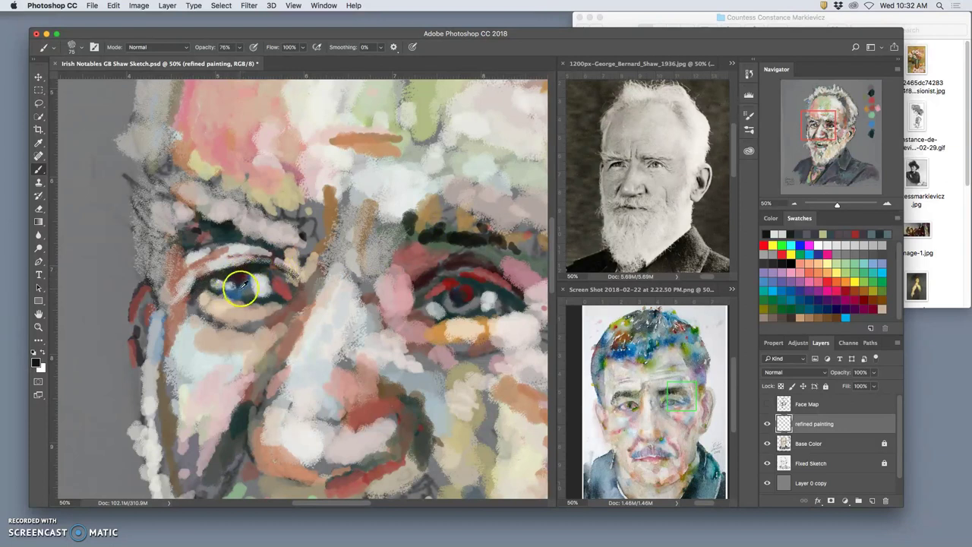
{"action": "left_click", "coordinate": [453, 286], "text": "alt"}
{"action": "left_click", "coordinate": [259, 283]}
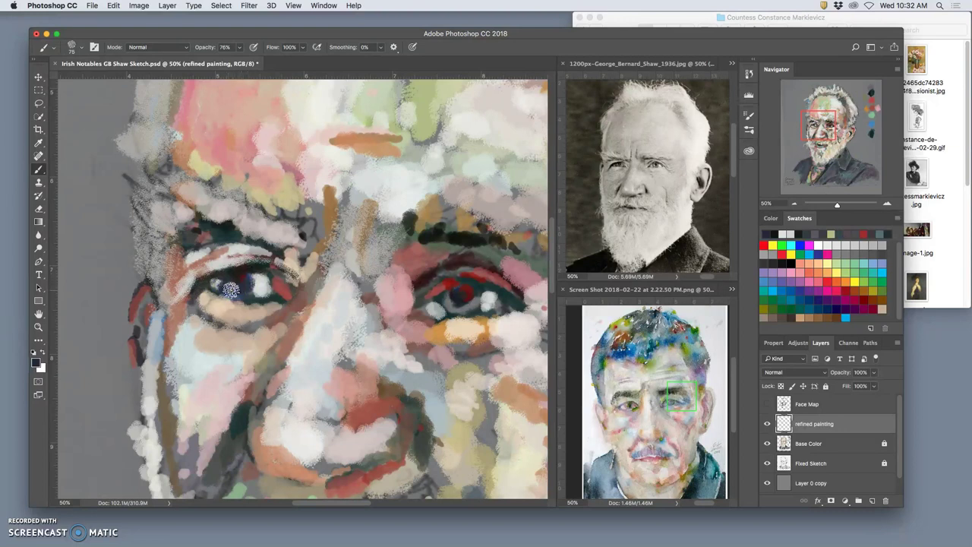
Step: Sample blue from the left iris and brush it back over the iris around the pupil
{"action": "left_click", "coordinate": [329, 266], "text": "alt"}
{"action": "left_click", "coordinate": [259, 278]}
{"action": "left_click", "coordinate": [249, 275], "text": "alt"}
{"action": "left_click_drag", "start_coordinate": [250, 272], "coordinate": [247, 284]}
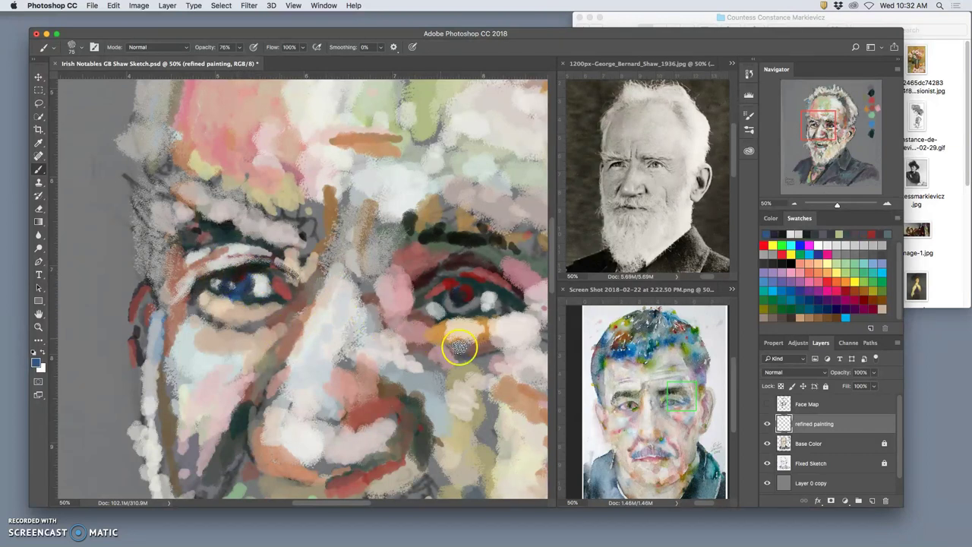
Step: Set the brush's texture scale to 66% and depth to 26%, and its shape dynamics size jitter to 19%
{"action": "left_click", "coordinate": [751, 116]}
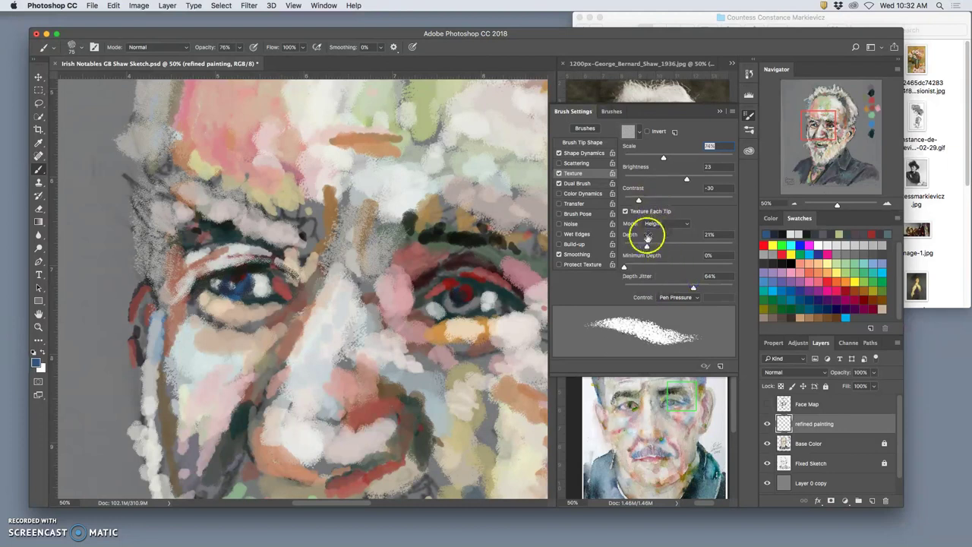
{"action": "left_click_drag", "start_coordinate": [646, 247], "coordinate": [654, 248]}
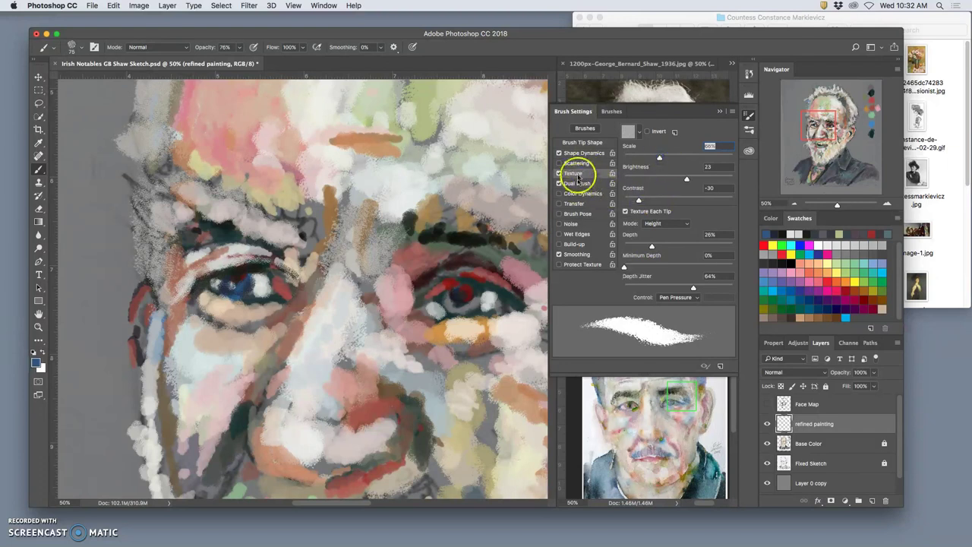
{"action": "left_click", "coordinate": [583, 153]}
{"action": "left_click_drag", "start_coordinate": [656, 140], "coordinate": [650, 140]}
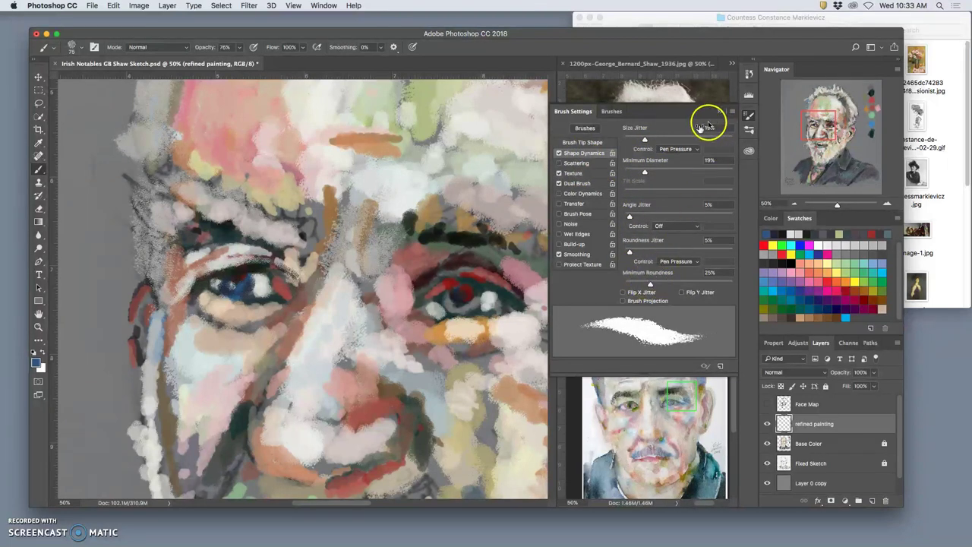
Step: Sample a light peach from the forehead, brush it above the nose bridge beside the left brow, and close the brush settings
{"action": "left_click", "coordinate": [240, 248], "text": "alt"}
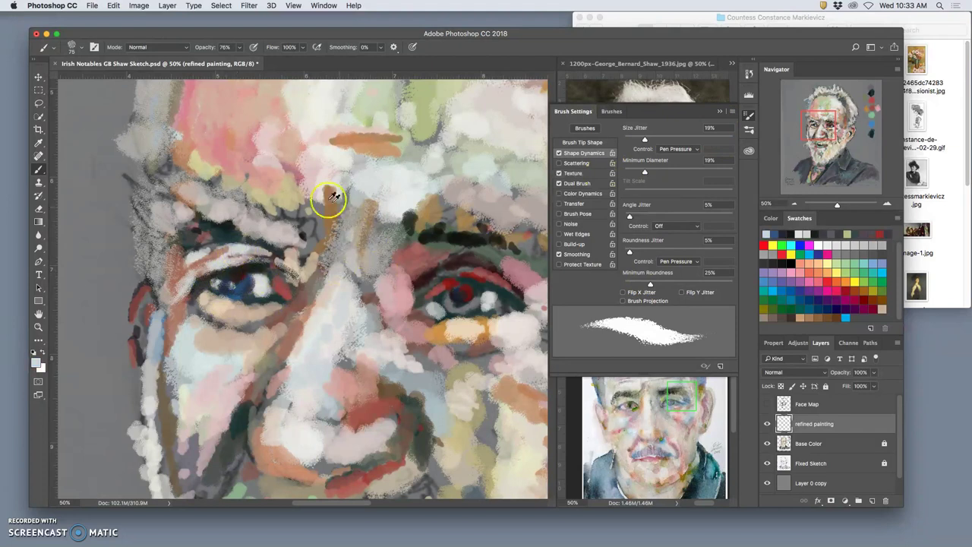
{"action": "left_click", "coordinate": [295, 156], "text": "alt"}
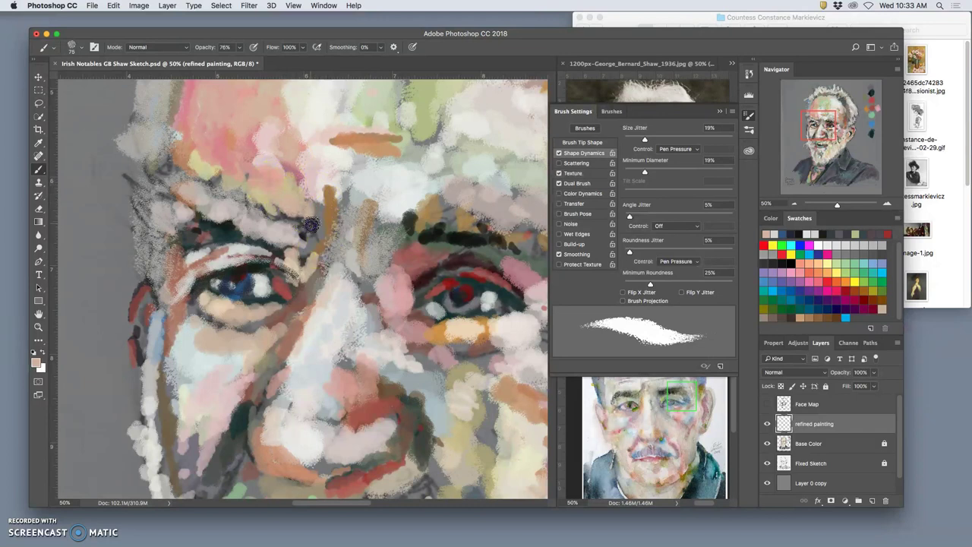
{"action": "left_click", "coordinate": [325, 178], "text": "alt"}
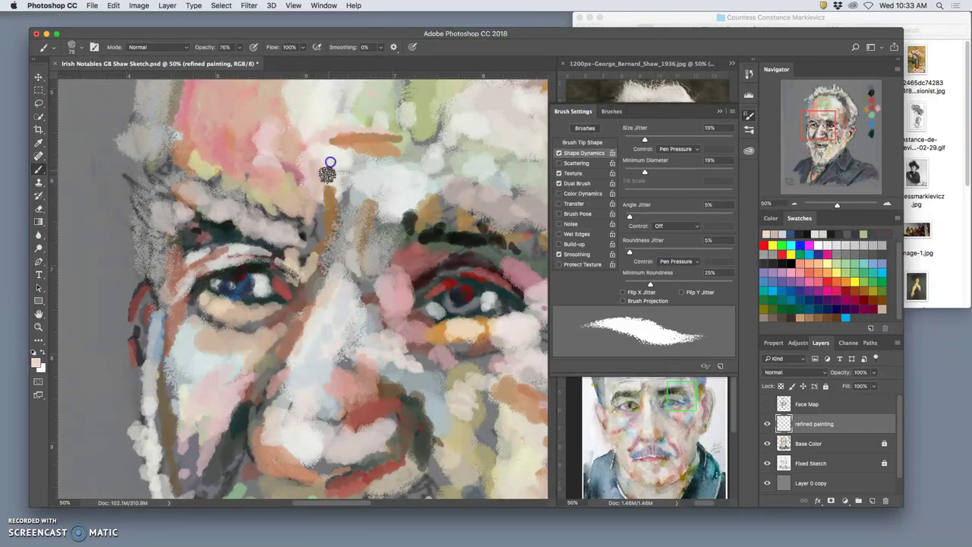
{"action": "left_click_drag", "start_coordinate": [325, 179], "coordinate": [302, 175]}
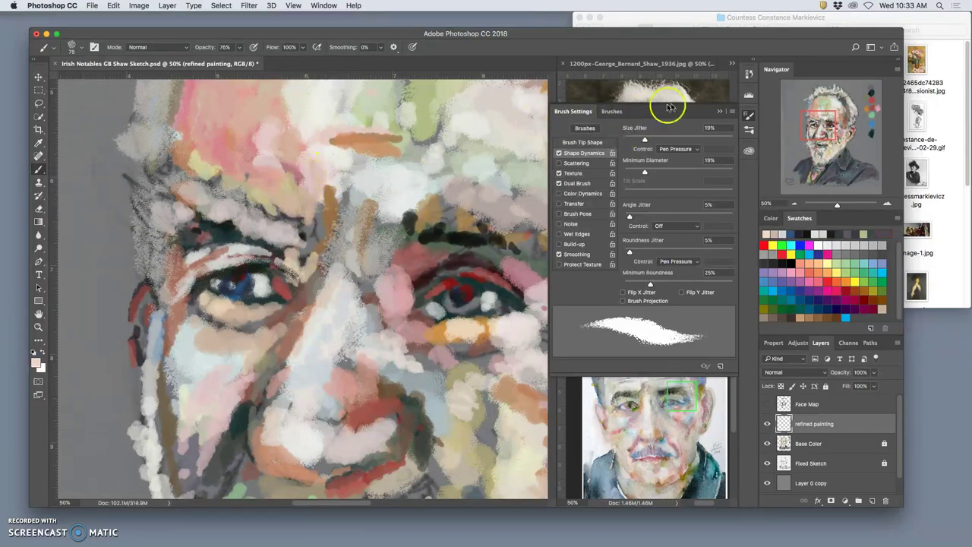
{"action": "left_click", "coordinate": [719, 111]}
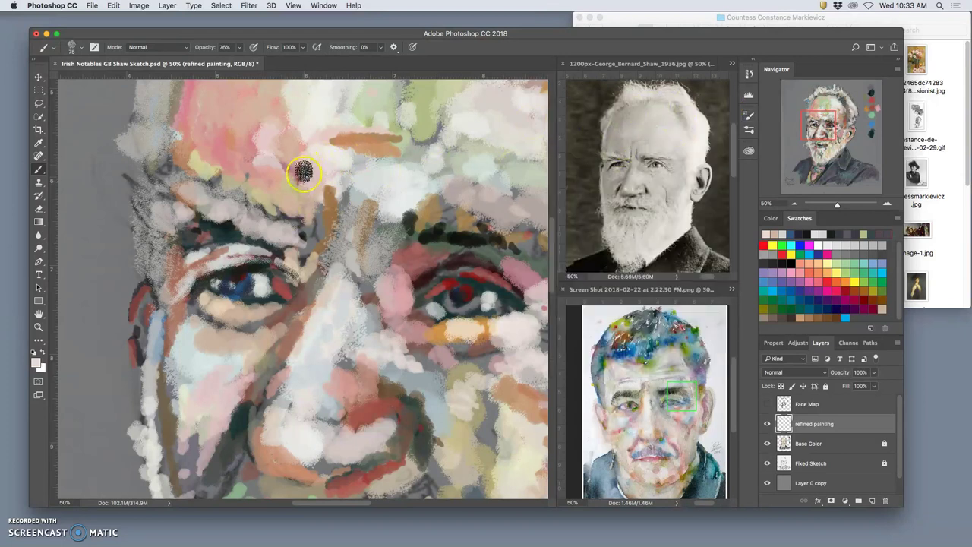
Step: Hatch the forehead above the left eyebrow with sampled gray-brown and pink strokes
{"action": "left_click", "coordinate": [384, 226], "text": "alt"}
{"action": "mouse_move", "coordinate": [297, 174]}
{"action": "left_mouse_down"}
{"action": "mouse_move", "coordinate": [276, 165]}
{"action": "mouse_move", "coordinate": [277, 152]}
{"action": "mouse_move", "coordinate": [247, 115]}
{"action": "mouse_move", "coordinate": [234, 166]}
{"action": "left_mouse_up"}
{"action": "mouse_move", "coordinate": [257, 134]}
{"action": "left_mouse_down"}
{"action": "mouse_move", "coordinate": [254, 167]}
{"action": "mouse_move", "coordinate": [257, 147]}
{"action": "mouse_move", "coordinate": [271, 174]}
{"action": "mouse_move", "coordinate": [288, 141]}
{"action": "mouse_move", "coordinate": [297, 185]}
{"action": "left_mouse_up"}
{"action": "left_click", "coordinate": [264, 123], "text": "alt"}
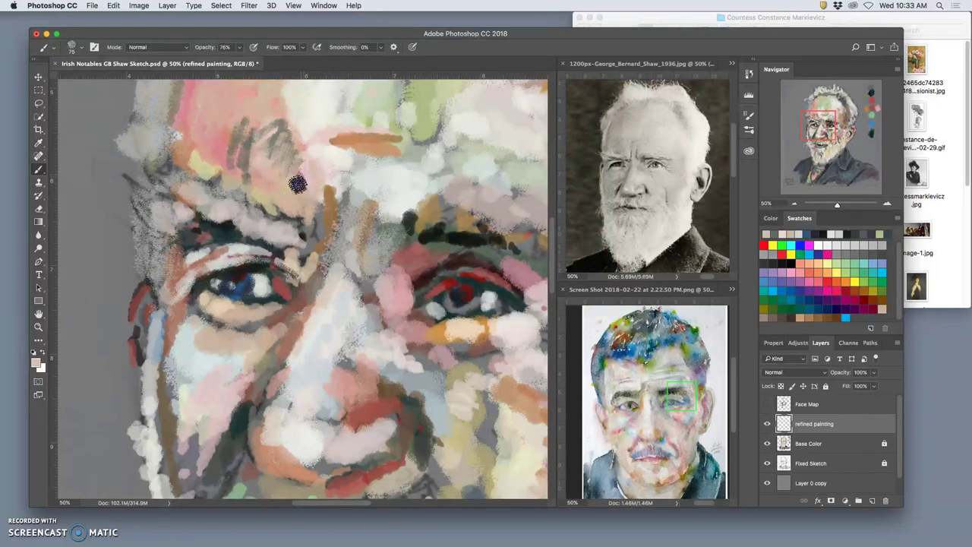
{"action": "left_click", "coordinate": [357, 137], "text": "alt"}
{"action": "mouse_move", "coordinate": [266, 141]}
{"action": "left_mouse_down"}
{"action": "mouse_move", "coordinate": [271, 126]}
{"action": "mouse_move", "coordinate": [277, 157]}
{"action": "mouse_move", "coordinate": [256, 125]}
{"action": "mouse_move", "coordinate": [235, 137]}
{"action": "mouse_move", "coordinate": [289, 122]}
{"action": "left_mouse_up"}
{"action": "left_click", "coordinate": [217, 128], "text": "alt"}
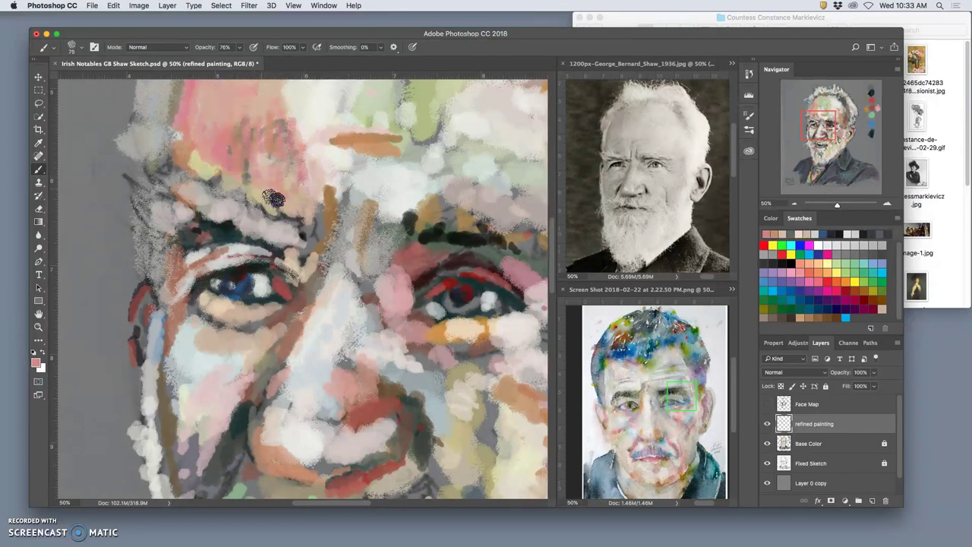
Step: Sample the orange below the right eye and hatch it over the forehead down to the left brow's inner end
{"action": "left_click", "coordinate": [311, 206], "text": "alt"}
{"action": "left_click", "coordinate": [441, 330], "text": "alt"}
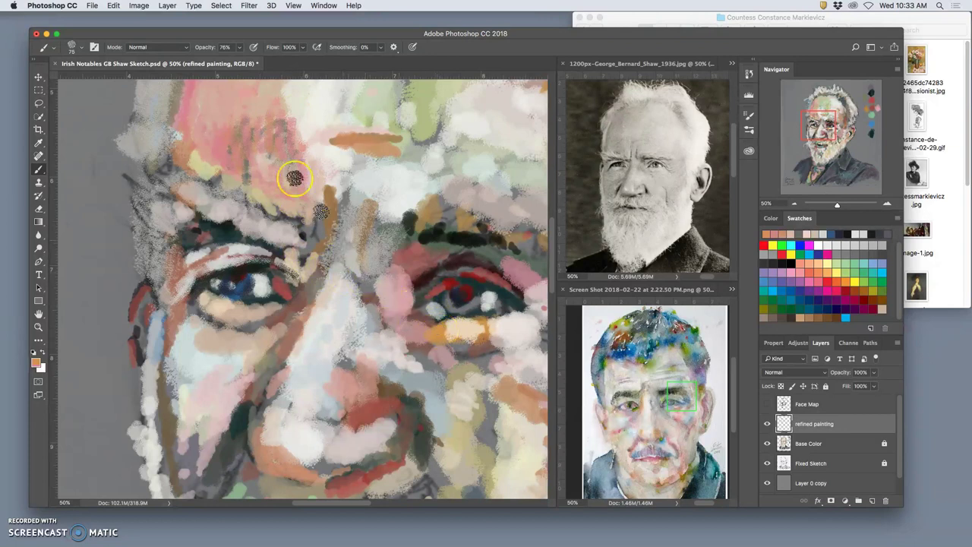
{"action": "left_click_drag", "start_coordinate": [279, 190], "coordinate": [315, 230]}
{"action": "left_click_drag", "start_coordinate": [269, 145], "coordinate": [267, 152]}
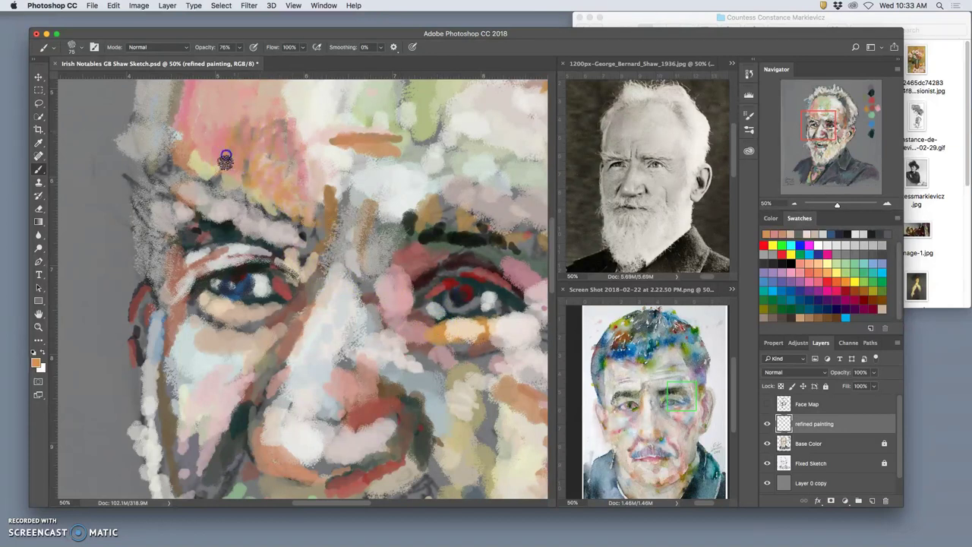
Step: Sample the tan-orange forehead mark and hatch it across the forehead above the left brow and out to the temple
{"action": "left_click", "coordinate": [333, 152], "text": "alt"}
{"action": "left_click", "coordinate": [374, 136], "text": "alt"}
{"action": "left_click", "coordinate": [277, 142]}
{"action": "mouse_move", "coordinate": [196, 108]}
{"action": "left_mouse_down"}
{"action": "mouse_move", "coordinate": [183, 130]}
{"action": "mouse_move", "coordinate": [193, 144]}
{"action": "mouse_move", "coordinate": [178, 129]}
{"action": "mouse_move", "coordinate": [179, 138]}
{"action": "left_mouse_up"}
{"action": "left_click", "coordinate": [205, 191]}
{"action": "left_click_drag", "start_coordinate": [211, 90], "coordinate": [208, 135]}
{"action": "mouse_move", "coordinate": [279, 143]}
{"action": "left_mouse_down"}
{"action": "mouse_move", "coordinate": [261, 176]}
{"action": "mouse_move", "coordinate": [257, 167]}
{"action": "mouse_move", "coordinate": [273, 179]}
{"action": "left_mouse_up"}
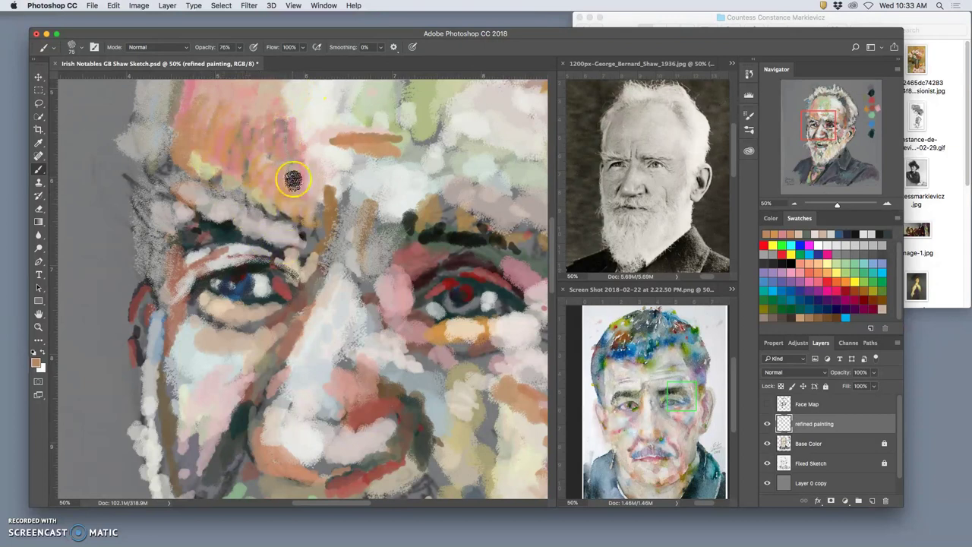
Step: Brush tan along the left eye's upper lid and under-eye folds, and sampled olive and light gray along its lower lid
{"action": "mouse_move", "coordinate": [214, 241]}
{"action": "left_mouse_down"}
{"action": "mouse_move", "coordinate": [193, 262]}
{"action": "mouse_move", "coordinate": [237, 256]}
{"action": "mouse_move", "coordinate": [184, 267]}
{"action": "mouse_move", "coordinate": [237, 250]}
{"action": "mouse_move", "coordinate": [254, 254]}
{"action": "mouse_move", "coordinate": [205, 254]}
{"action": "mouse_move", "coordinate": [266, 259]}
{"action": "mouse_move", "coordinate": [235, 243]}
{"action": "mouse_move", "coordinate": [223, 249]}
{"action": "mouse_move", "coordinate": [291, 256]}
{"action": "left_mouse_up"}
{"action": "mouse_move", "coordinate": [300, 323]}
{"action": "left_mouse_down"}
{"action": "mouse_move", "coordinate": [258, 348]}
{"action": "mouse_move", "coordinate": [270, 323]}
{"action": "mouse_move", "coordinate": [247, 343]}
{"action": "mouse_move", "coordinate": [281, 313]}
{"action": "mouse_move", "coordinate": [193, 310]}
{"action": "mouse_move", "coordinate": [260, 321]}
{"action": "mouse_move", "coordinate": [275, 301]}
{"action": "mouse_move", "coordinate": [328, 286]}
{"action": "mouse_move", "coordinate": [287, 259]}
{"action": "mouse_move", "coordinate": [241, 285]}
{"action": "left_mouse_up"}
{"action": "left_click", "coordinate": [242, 285], "text": "alt"}
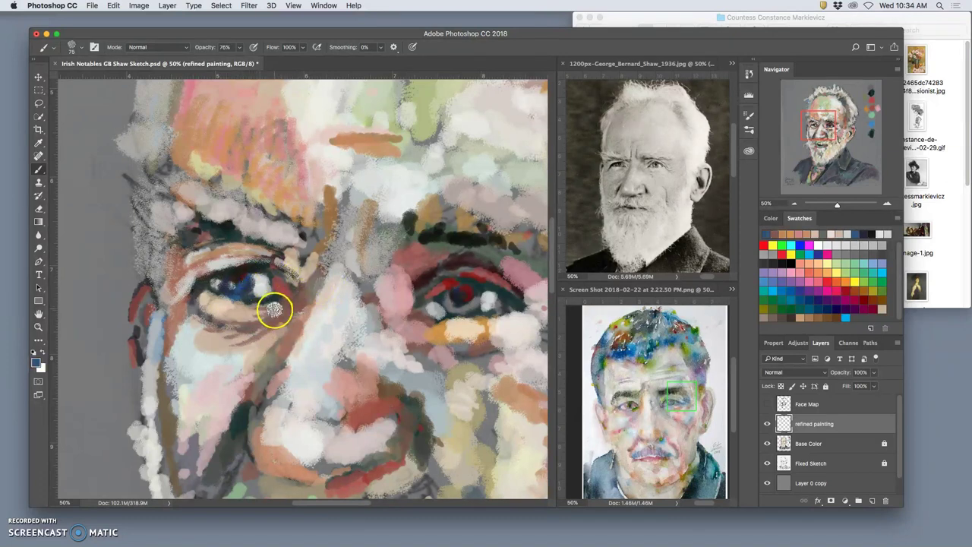
{"action": "left_click", "coordinate": [471, 397], "text": "alt"}
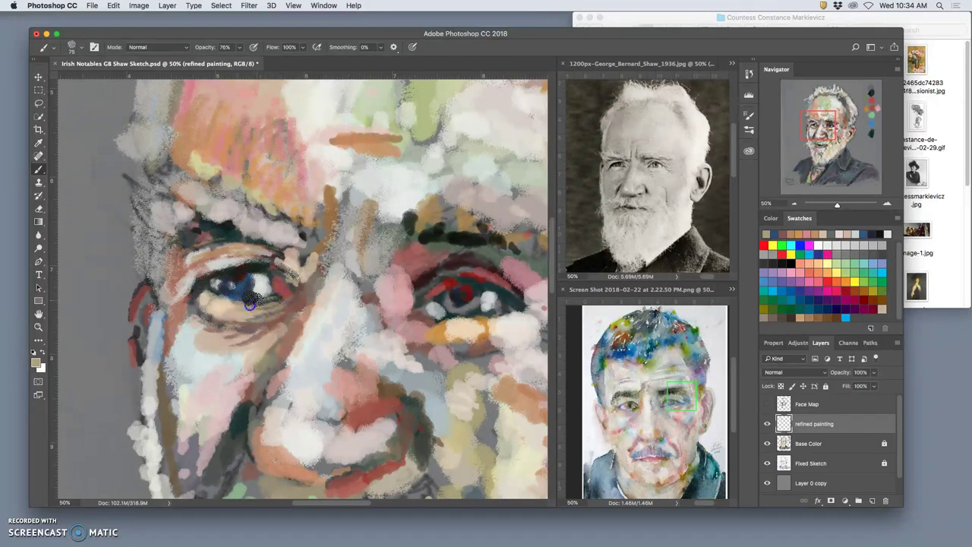
{"action": "left_click_drag", "start_coordinate": [222, 262], "coordinate": [233, 305]}
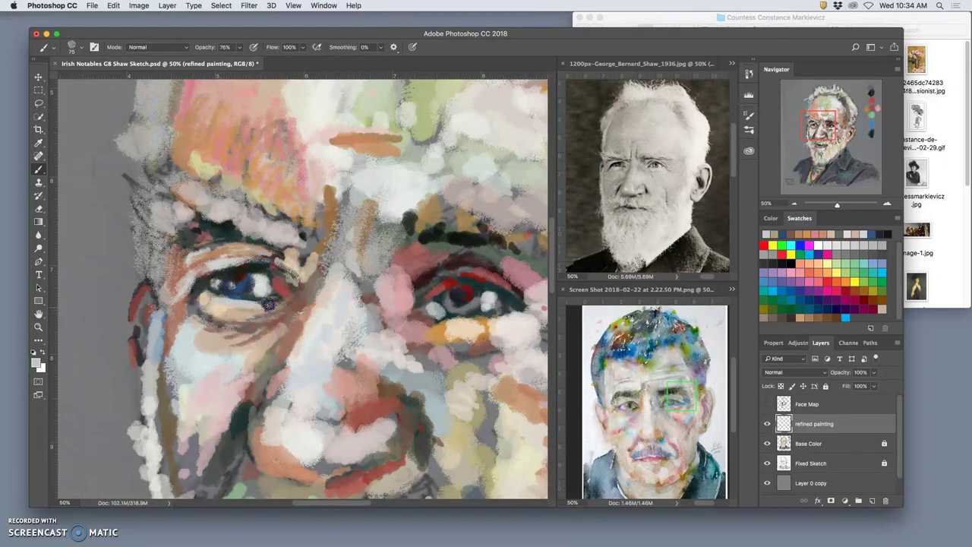
{"action": "left_click_drag", "start_coordinate": [256, 303], "coordinate": [254, 297]}
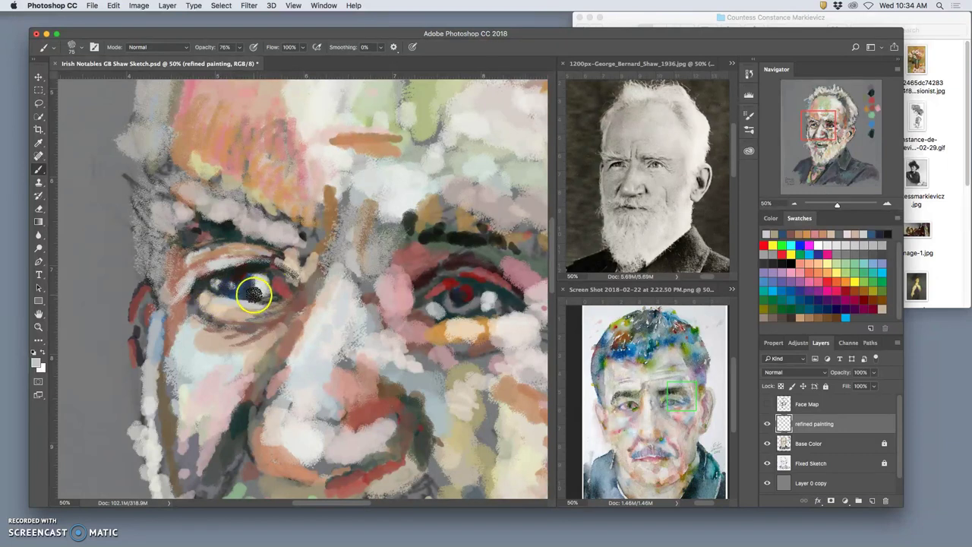
Step: Refine the left iris and pupil with sampled near-black, off-white and gray strokes
{"action": "left_click", "coordinate": [258, 283], "text": "alt"}
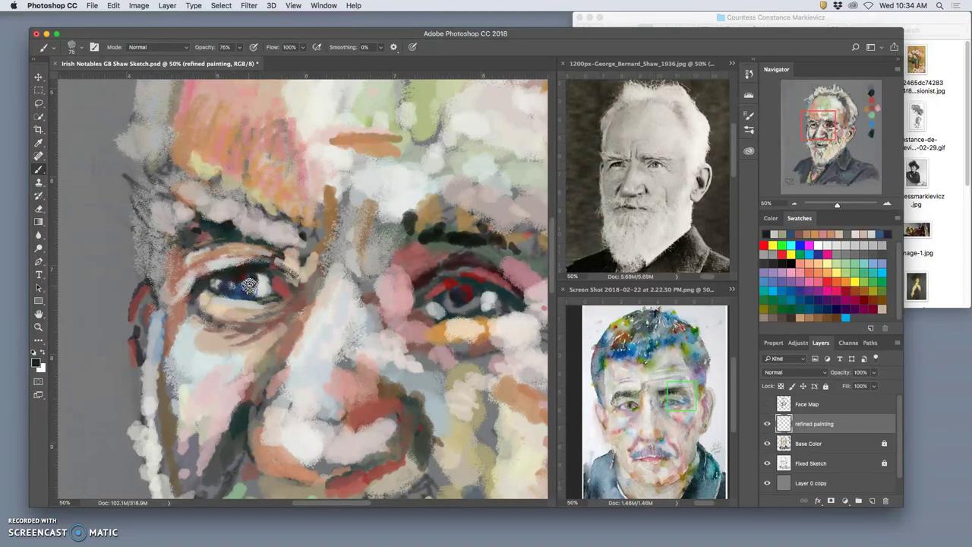
{"action": "left_click_drag", "start_coordinate": [242, 380], "coordinate": [216, 333]}
{"action": "left_click", "coordinate": [261, 284], "text": "alt"}
{"action": "left_click_drag", "start_coordinate": [222, 284], "coordinate": [218, 285]}
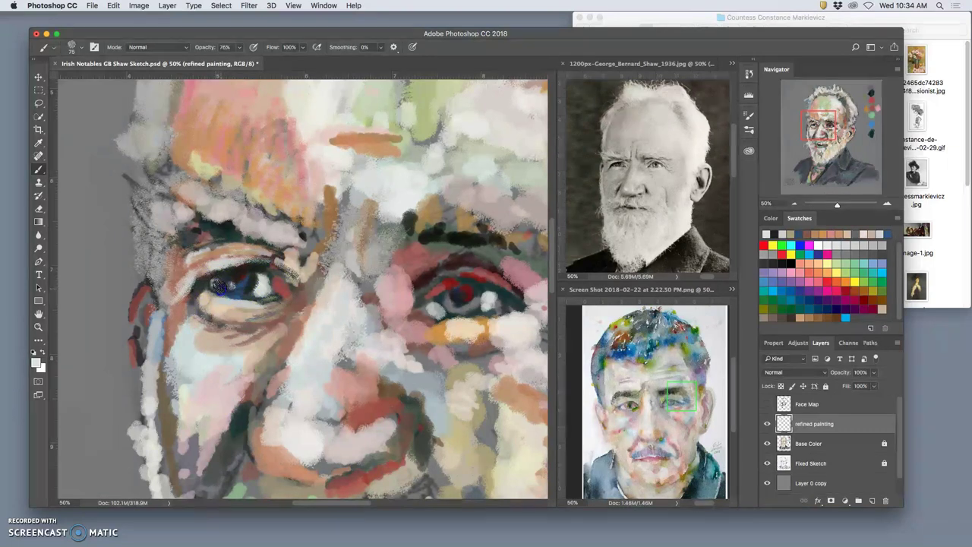
{"action": "left_click", "coordinate": [388, 223], "text": "alt"}
{"action": "mouse_move", "coordinate": [245, 278]}
{"action": "left_mouse_down"}
{"action": "mouse_move", "coordinate": [219, 281]}
{"action": "mouse_move", "coordinate": [228, 294]}
{"action": "mouse_move", "coordinate": [216, 283]}
{"action": "mouse_move", "coordinate": [225, 296]}
{"action": "left_mouse_up"}
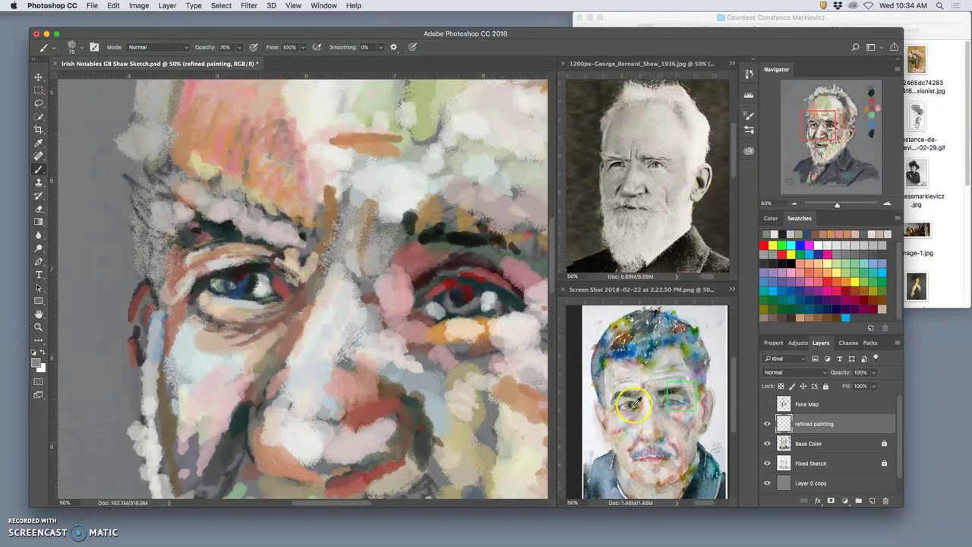
Step: Sample warm tones from the watercolor portrait reference and dab them around the left eye's inner corner and under-eye area
{"action": "left_click", "coordinate": [635, 403], "text": "alt"}
{"action": "left_click", "coordinate": [272, 279]}
{"action": "left_click_drag", "start_coordinate": [273, 279], "coordinate": [257, 276]}
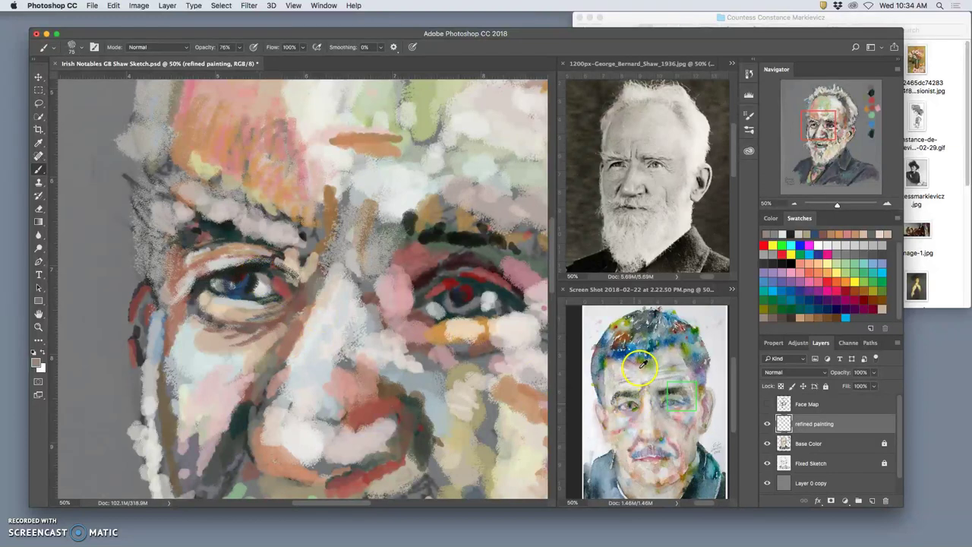
{"action": "left_click", "coordinate": [653, 359], "text": "alt"}
{"action": "left_click_drag", "start_coordinate": [264, 275], "coordinate": [275, 288]}
{"action": "left_click", "coordinate": [271, 343]}
Step: Sample further colors from the watercolor portrait's cheek and forehead and brush them across the left iris and lower lid
{"action": "left_click", "coordinate": [609, 428], "text": "alt"}
{"action": "left_click", "coordinate": [608, 367], "text": "alt"}
{"action": "mouse_move", "coordinate": [256, 275]}
{"action": "left_mouse_down"}
{"action": "mouse_move", "coordinate": [280, 275]}
{"action": "mouse_move", "coordinate": [262, 278]}
{"action": "mouse_move", "coordinate": [265, 317]}
{"action": "mouse_move", "coordinate": [258, 273]}
{"action": "mouse_move", "coordinate": [279, 321]}
{"action": "mouse_move", "coordinate": [194, 316]}
{"action": "mouse_move", "coordinate": [135, 332]}
{"action": "mouse_move", "coordinate": [144, 296]}
{"action": "mouse_move", "coordinate": [136, 338]}
{"action": "mouse_move", "coordinate": [217, 304]}
{"action": "left_mouse_up"}
Step: Sample the reddish tan beside the left eye and brush it over the ear next to it
{"action": "left_click", "coordinate": [196, 258], "text": "alt"}
{"action": "mouse_move", "coordinate": [173, 329]}
{"action": "left_mouse_down"}
{"action": "mouse_move", "coordinate": [145, 304]}
{"action": "mouse_move", "coordinate": [134, 314]}
{"action": "mouse_move", "coordinate": [141, 359]}
{"action": "left_mouse_up"}
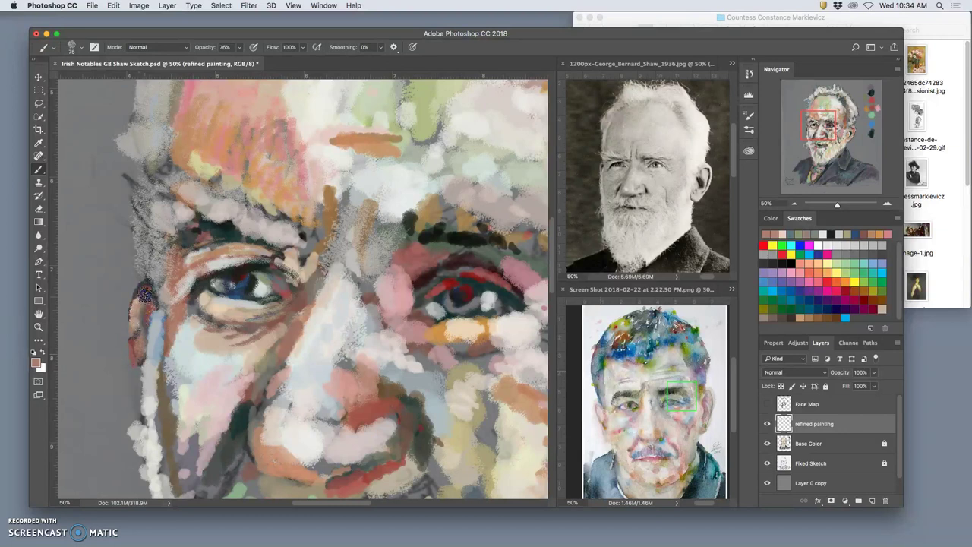
{"action": "left_click_drag", "start_coordinate": [149, 290], "coordinate": [149, 302]}
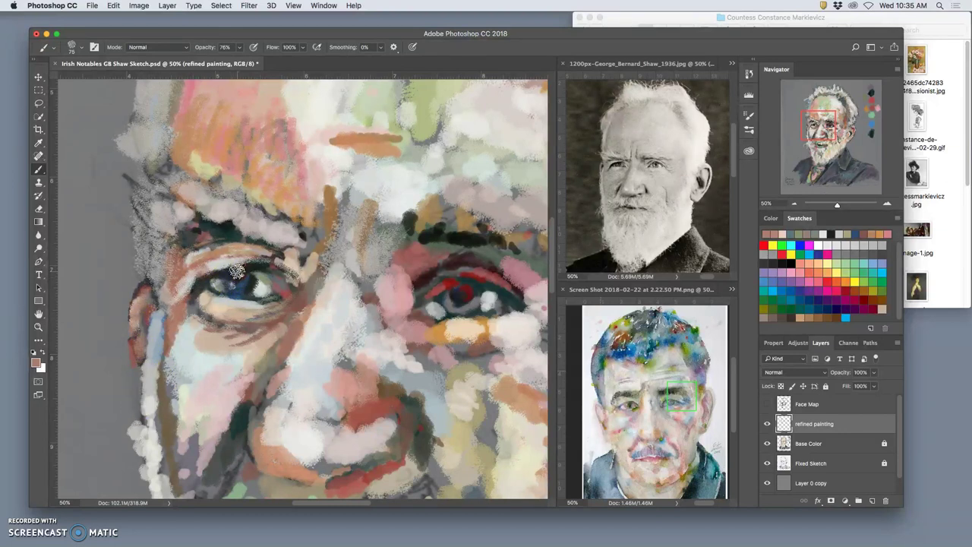
Step: Sample near-black and reddish tan from around the left eye and brush them over the ear's shadows and edge
{"action": "left_click", "coordinate": [195, 284], "text": "alt"}
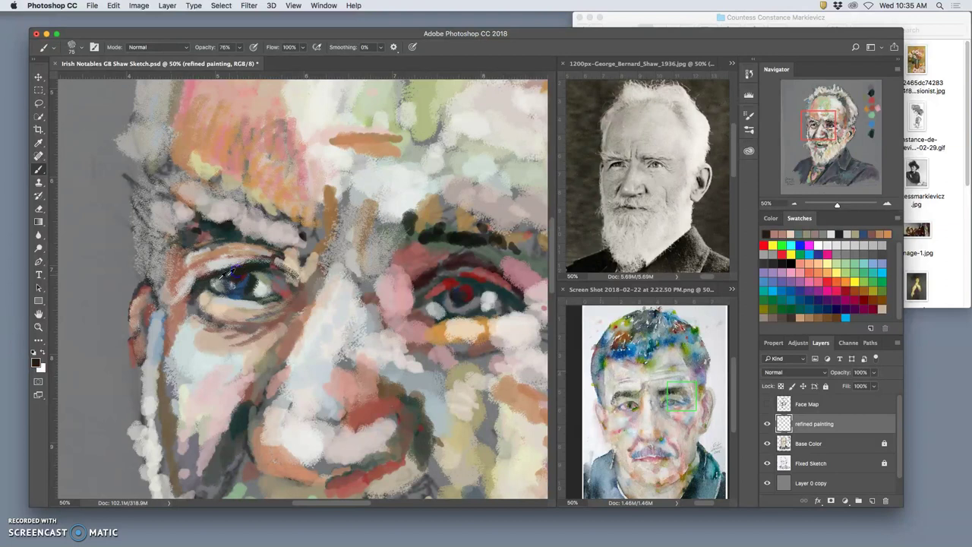
{"action": "left_click", "coordinate": [149, 297]}
{"action": "left_click_drag", "start_coordinate": [137, 320], "coordinate": [143, 312]}
{"action": "left_click", "coordinate": [230, 263], "text": "alt"}
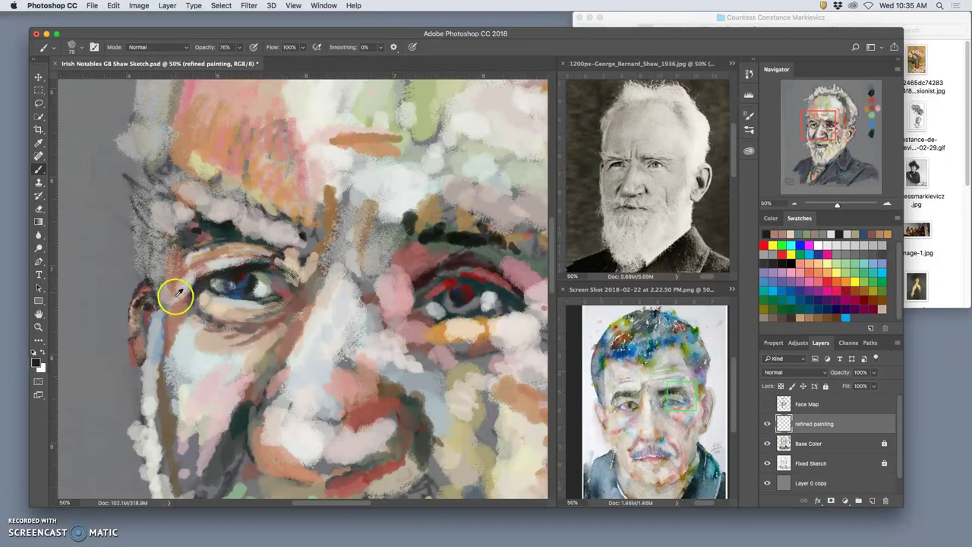
{"action": "left_click", "coordinate": [180, 312], "text": "alt"}
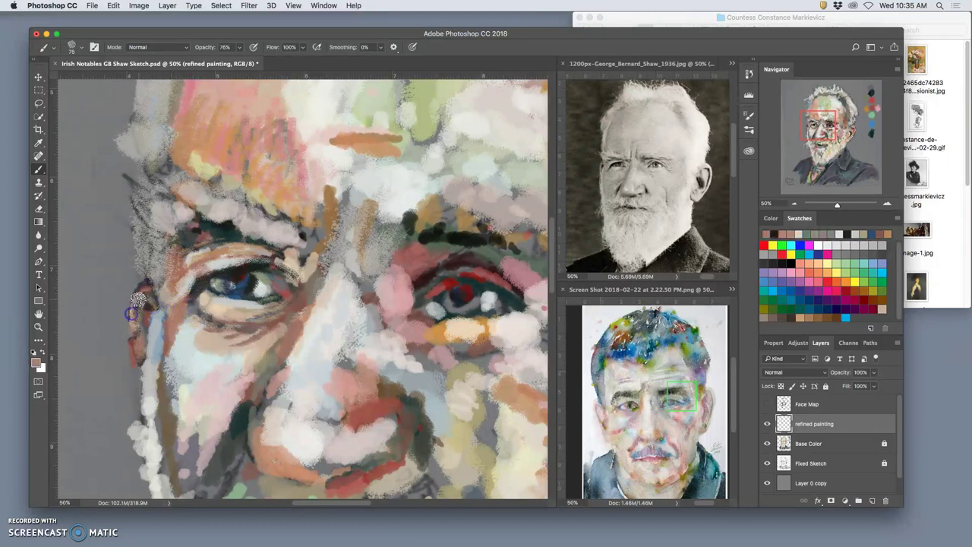
{"action": "mouse_move", "coordinate": [138, 298]}
{"action": "left_mouse_down"}
{"action": "mouse_move", "coordinate": [137, 338]}
{"action": "mouse_move", "coordinate": [136, 325]}
{"action": "left_mouse_up"}
Step: Sample tan and pale gray, then brush them between the ear and cheek and down the white side whiskers
{"action": "left_click", "coordinate": [176, 312], "text": "alt"}
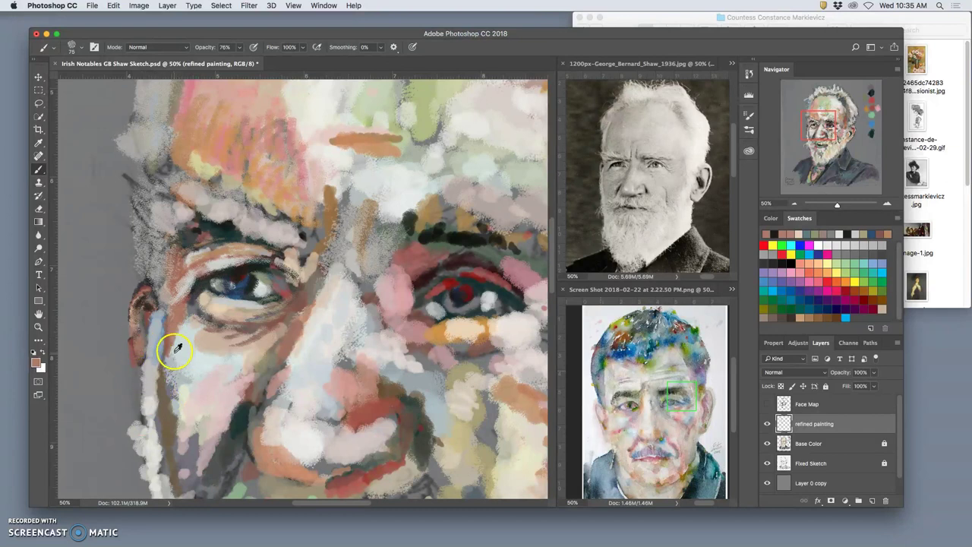
{"action": "mouse_move", "coordinate": [174, 349]}
{"action": "left_mouse_down"}
{"action": "mouse_move", "coordinate": [152, 323]}
{"action": "mouse_move", "coordinate": [150, 360]}
{"action": "mouse_move", "coordinate": [159, 319]}
{"action": "left_mouse_up"}
{"action": "left_click", "coordinate": [145, 353], "text": "alt"}
{"action": "left_click_drag", "start_coordinate": [145, 353], "coordinate": [155, 318]}
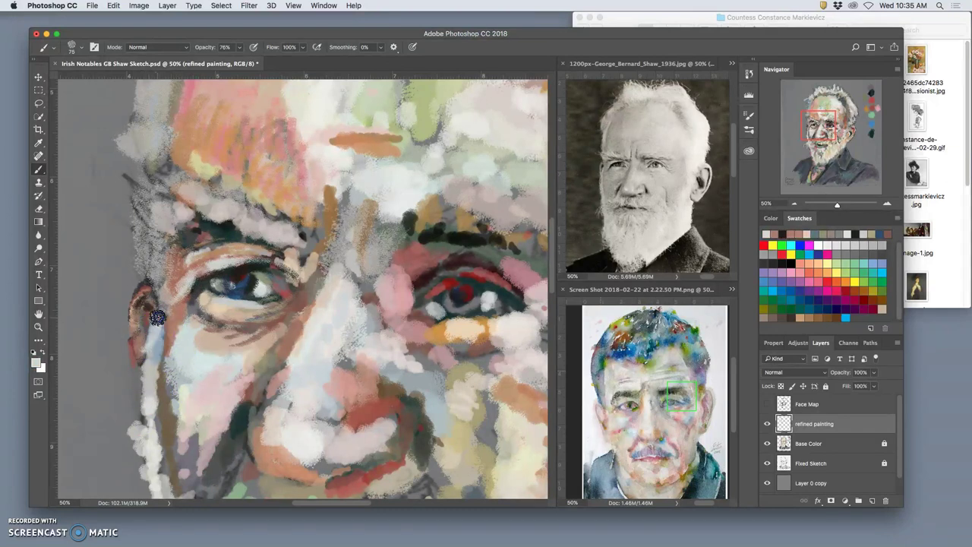
{"action": "left_click", "coordinate": [139, 392]}
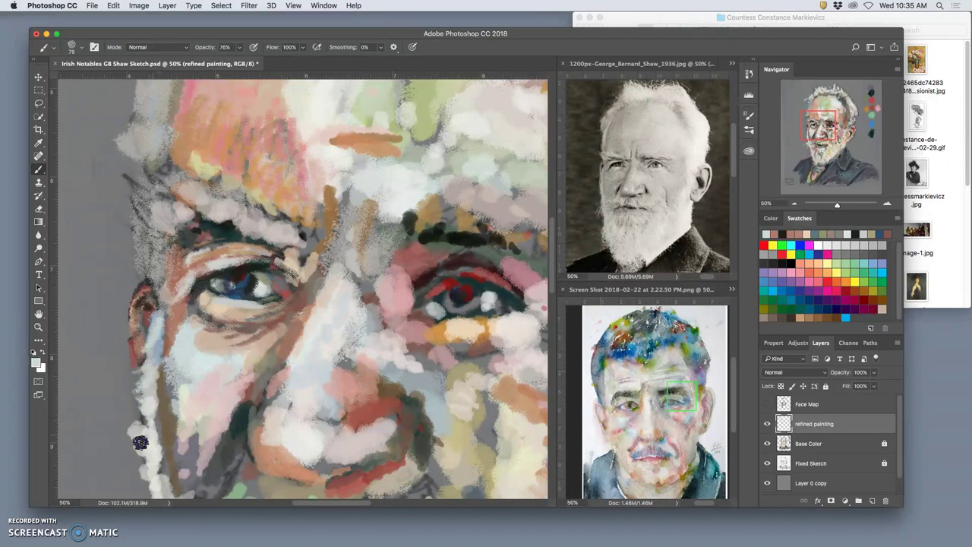
{"action": "mouse_move", "coordinate": [149, 439]}
{"action": "left_mouse_down"}
{"action": "mouse_move", "coordinate": [137, 466]}
{"action": "mouse_move", "coordinate": [154, 480]}
{"action": "left_mouse_up"}
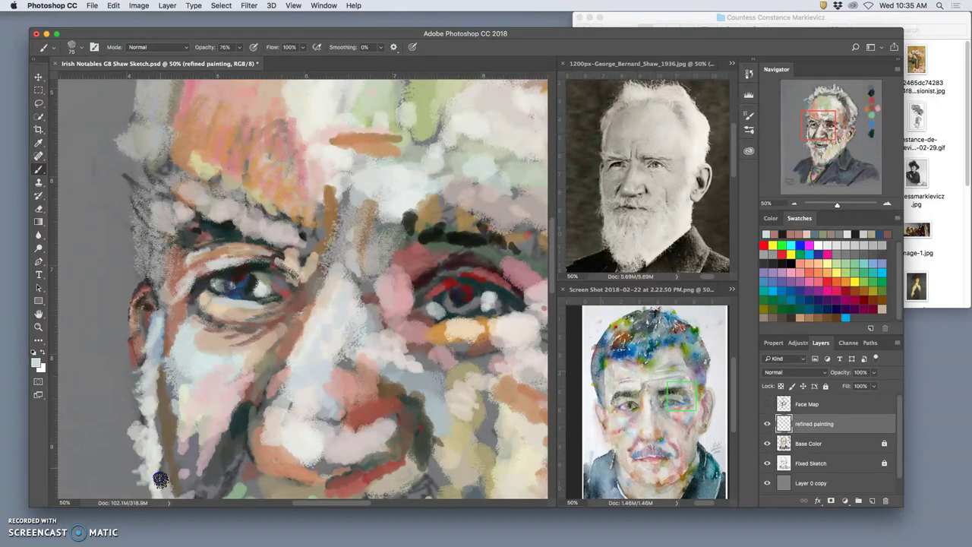
Step: Sample reddish brown and tan beside the nose and brush long strokes down the outer left cheek
{"action": "left_click", "coordinate": [248, 396], "text": "alt"}
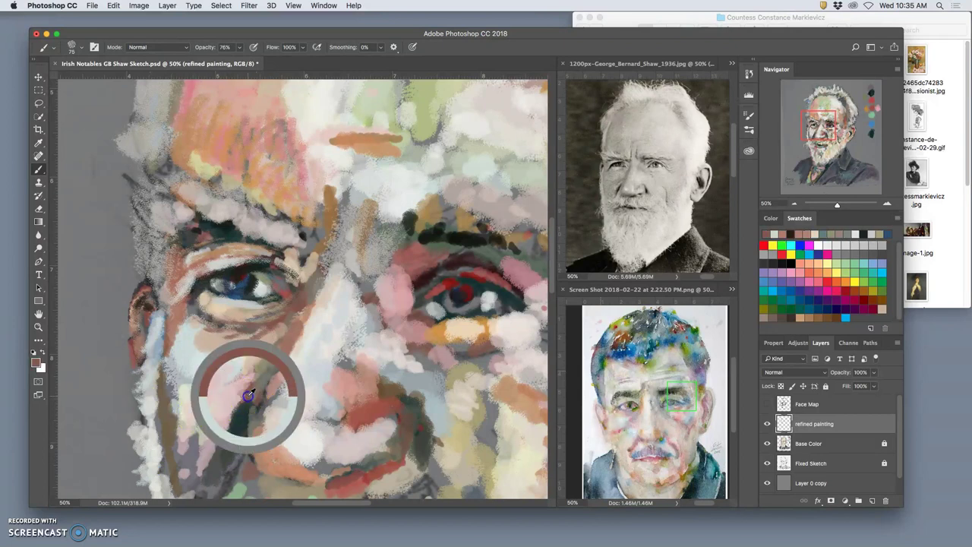
{"action": "mouse_move", "coordinate": [204, 410]}
{"action": "left_mouse_down"}
{"action": "mouse_move", "coordinate": [177, 441]}
{"action": "mouse_move", "coordinate": [181, 458]}
{"action": "mouse_move", "coordinate": [203, 447]}
{"action": "mouse_move", "coordinate": [194, 495]}
{"action": "mouse_move", "coordinate": [186, 475]}
{"action": "mouse_move", "coordinate": [202, 416]}
{"action": "mouse_move", "coordinate": [214, 417]}
{"action": "mouse_move", "coordinate": [213, 436]}
{"action": "mouse_move", "coordinate": [184, 473]}
{"action": "mouse_move", "coordinate": [187, 500]}
{"action": "mouse_move", "coordinate": [200, 436]}
{"action": "left_mouse_up"}
{"action": "left_click", "coordinate": [257, 448], "text": "alt"}
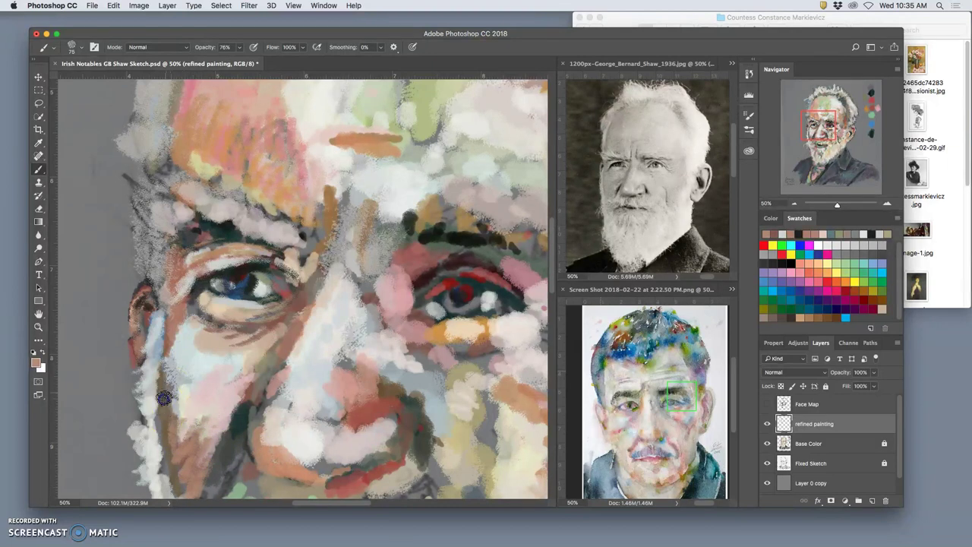
{"action": "mouse_move", "coordinate": [167, 379]}
{"action": "left_mouse_down"}
{"action": "mouse_move", "coordinate": [162, 435]}
{"action": "mouse_move", "coordinate": [175, 441]}
{"action": "mouse_move", "coordinate": [156, 414]}
{"action": "mouse_move", "coordinate": [184, 478]}
{"action": "left_mouse_up"}
{"action": "left_click", "coordinate": [248, 396], "text": "alt"}
{"action": "mouse_move", "coordinate": [181, 384]}
{"action": "left_mouse_down"}
{"action": "mouse_move", "coordinate": [162, 398]}
{"action": "mouse_move", "coordinate": [173, 412]}
{"action": "mouse_move", "coordinate": [184, 492]}
{"action": "left_mouse_up"}
Step: Build up the left cheek's diagonal folds from the nose to the under-eye area with sampled brown and light tan strokes
{"action": "mouse_move", "coordinate": [225, 402]}
{"action": "left_mouse_down"}
{"action": "mouse_move", "coordinate": [243, 386]}
{"action": "mouse_move", "coordinate": [210, 405]}
{"action": "mouse_move", "coordinate": [270, 361]}
{"action": "mouse_move", "coordinate": [218, 383]}
{"action": "mouse_move", "coordinate": [275, 346]}
{"action": "mouse_move", "coordinate": [227, 386]}
{"action": "mouse_move", "coordinate": [222, 373]}
{"action": "mouse_move", "coordinate": [269, 338]}
{"action": "left_mouse_up"}
{"action": "left_click", "coordinate": [267, 341], "text": "alt"}
{"action": "mouse_move", "coordinate": [232, 363]}
{"action": "left_mouse_down"}
{"action": "mouse_move", "coordinate": [238, 410]}
{"action": "mouse_move", "coordinate": [232, 394]}
{"action": "mouse_move", "coordinate": [204, 420]}
{"action": "left_mouse_up"}
{"action": "left_click", "coordinate": [271, 342], "text": "alt"}
{"action": "left_click_drag", "start_coordinate": [271, 342], "coordinate": [263, 358]}
{"action": "left_click_drag", "start_coordinate": [269, 312], "coordinate": [263, 329]}
{"action": "left_click_drag", "start_coordinate": [191, 449], "coordinate": [188, 455]}
{"action": "left_click_drag", "start_coordinate": [216, 399], "coordinate": [213, 408]}
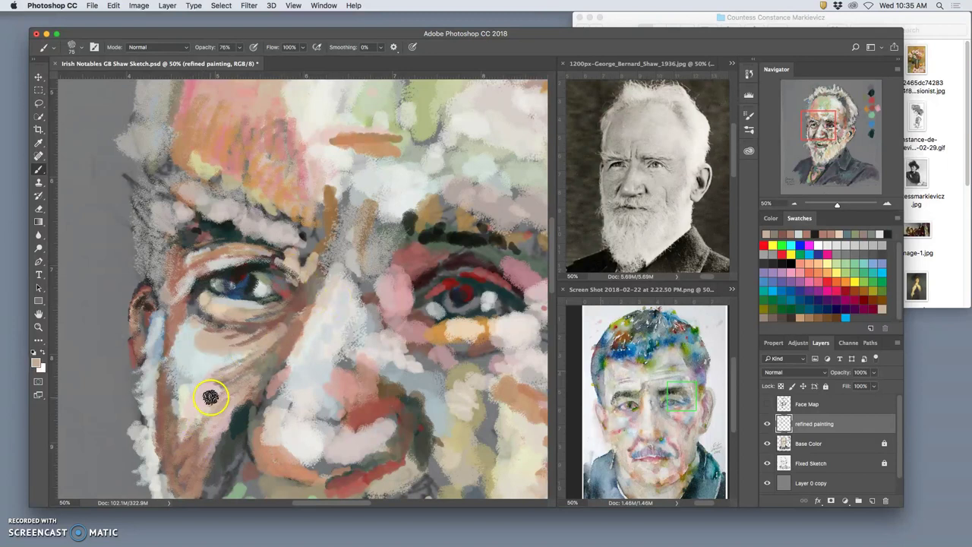
Step: Sample the red on the nose and brush it along the left cheek folds and below the eye's inner corner
{"action": "left_click", "coordinate": [387, 407], "text": "alt"}
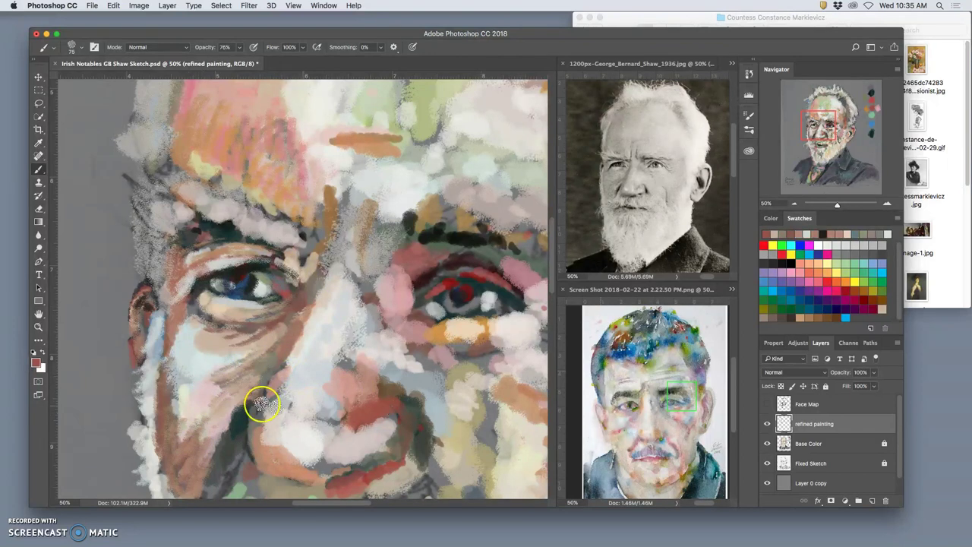
{"action": "mouse_move", "coordinate": [192, 366]}
{"action": "left_mouse_down"}
{"action": "mouse_move", "coordinate": [241, 379]}
{"action": "mouse_move", "coordinate": [260, 362]}
{"action": "left_mouse_up"}
{"action": "mouse_move", "coordinate": [283, 331]}
{"action": "left_mouse_down"}
{"action": "mouse_move", "coordinate": [286, 314]}
{"action": "mouse_move", "coordinate": [282, 331]}
{"action": "mouse_move", "coordinate": [290, 332]}
{"action": "left_mouse_up"}
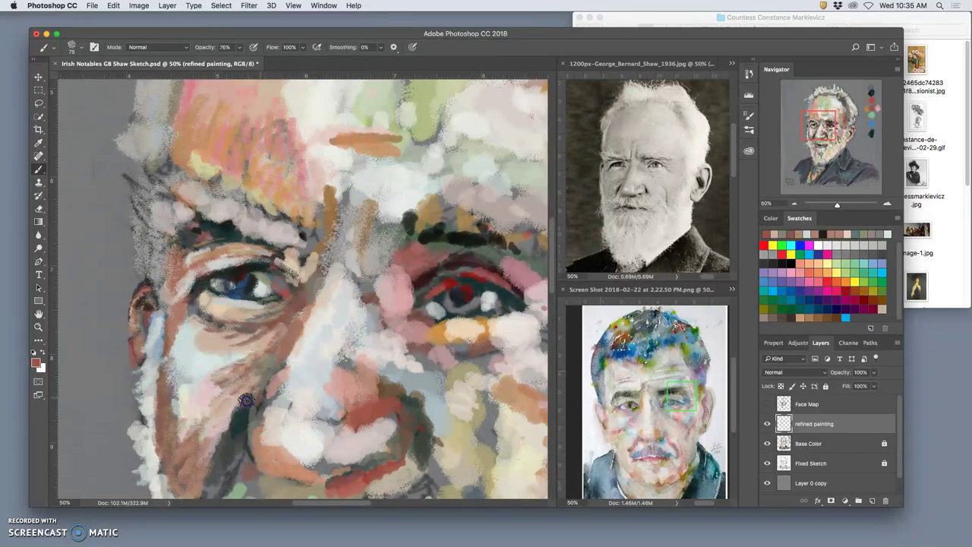
{"action": "mouse_move", "coordinate": [231, 422]}
{"action": "left_mouse_down"}
{"action": "mouse_move", "coordinate": [211, 450]}
{"action": "mouse_move", "coordinate": [239, 399]}
{"action": "mouse_move", "coordinate": [207, 472]}
{"action": "mouse_move", "coordinate": [243, 413]}
{"action": "mouse_move", "coordinate": [218, 419]}
{"action": "mouse_move", "coordinate": [206, 458]}
{"action": "left_mouse_up"}
Step: Sample pale pink and light gray from the left cheek and brush highlight strokes down its lower part
{"action": "left_click", "coordinate": [218, 418], "text": "alt"}
{"action": "left_click_drag", "start_coordinate": [238, 402], "coordinate": [215, 451]}
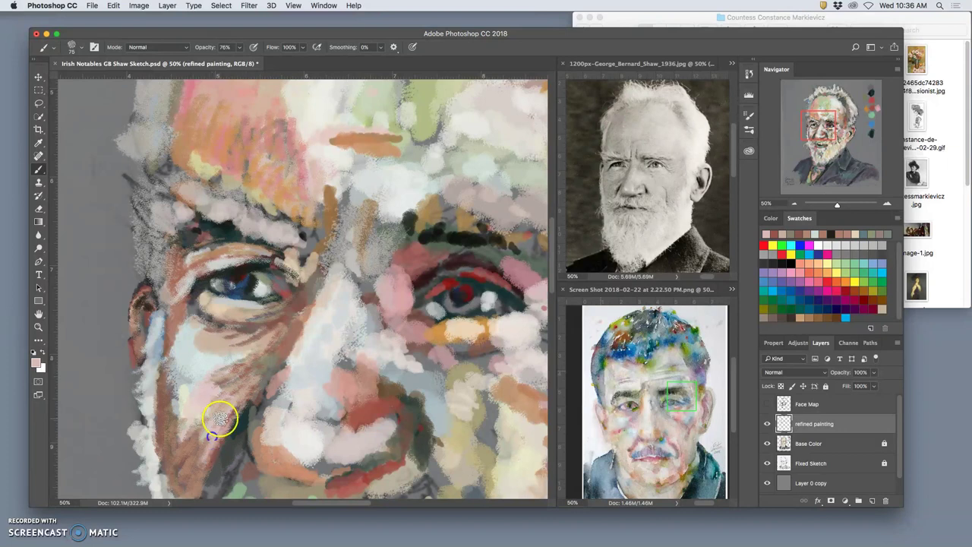
{"action": "left_click", "coordinate": [183, 397], "text": "alt"}
{"action": "mouse_move", "coordinate": [205, 399]}
{"action": "left_mouse_down"}
{"action": "mouse_move", "coordinate": [222, 430]}
{"action": "mouse_move", "coordinate": [225, 420]}
{"action": "mouse_move", "coordinate": [202, 467]}
{"action": "left_mouse_up"}
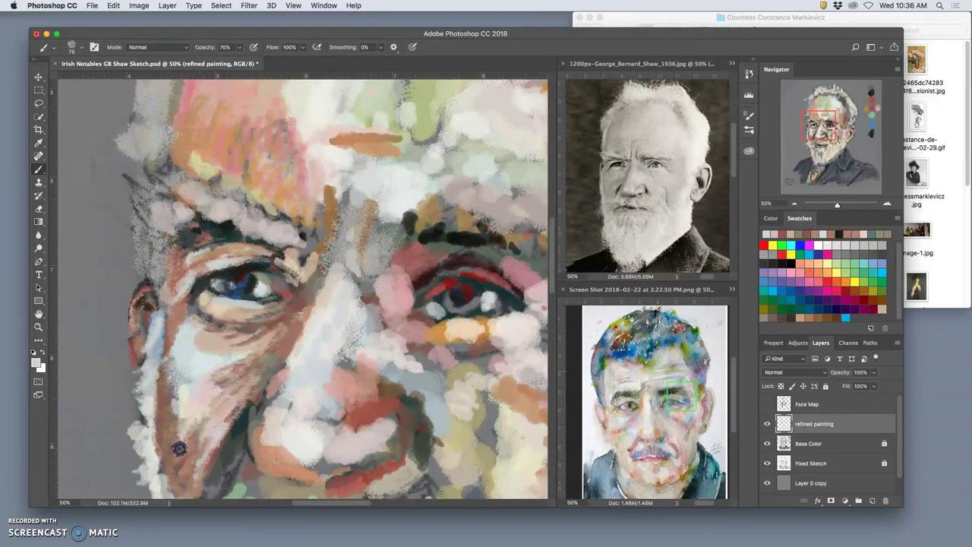
{"action": "mouse_move", "coordinate": [180, 426]}
{"action": "left_mouse_down"}
{"action": "mouse_move", "coordinate": [178, 462]}
{"action": "mouse_move", "coordinate": [186, 466]}
{"action": "mouse_move", "coordinate": [200, 440]}
{"action": "left_mouse_up"}
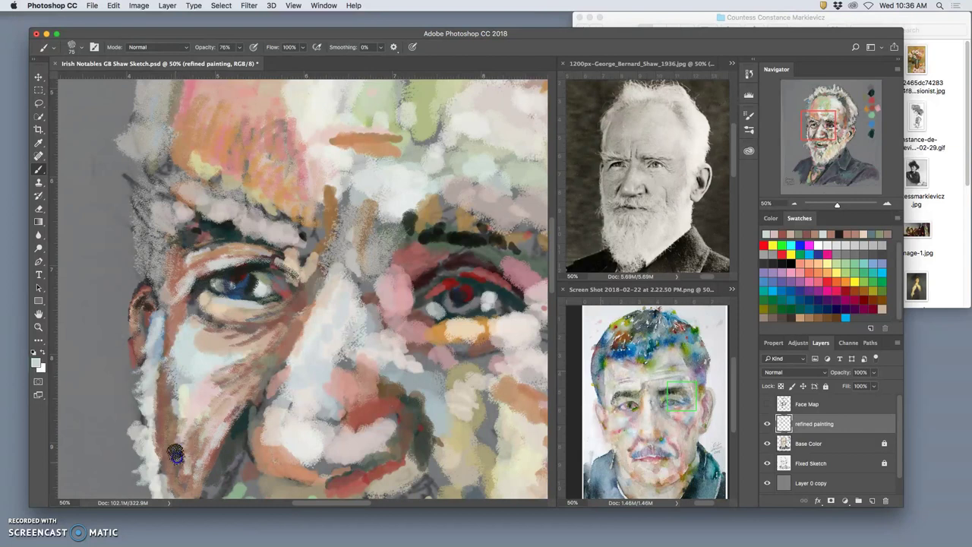
Step: Sample the cheek's pale blue-gray and brush highlights under the left eye and up to its inner corner
{"action": "left_click", "coordinate": [215, 364], "text": "alt"}
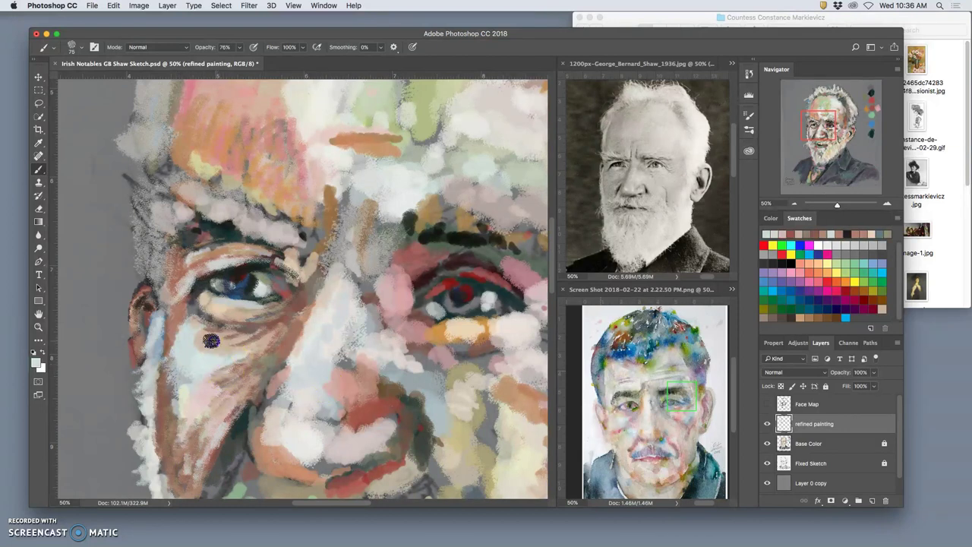
{"action": "mouse_move", "coordinate": [226, 335]}
{"action": "left_mouse_down"}
{"action": "mouse_move", "coordinate": [203, 336]}
{"action": "mouse_move", "coordinate": [219, 346]}
{"action": "mouse_move", "coordinate": [200, 338]}
{"action": "mouse_move", "coordinate": [214, 347]}
{"action": "mouse_move", "coordinate": [195, 349]}
{"action": "mouse_move", "coordinate": [219, 342]}
{"action": "mouse_move", "coordinate": [221, 358]}
{"action": "mouse_move", "coordinate": [258, 343]}
{"action": "mouse_move", "coordinate": [216, 345]}
{"action": "left_mouse_up"}
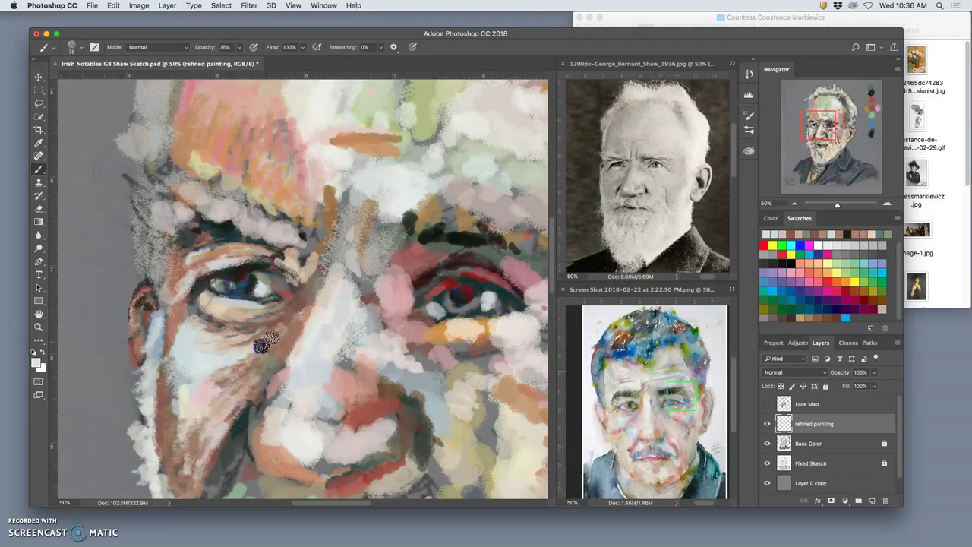
{"action": "mouse_move", "coordinate": [284, 352]}
{"action": "left_mouse_down"}
{"action": "mouse_move", "coordinate": [324, 309]}
{"action": "mouse_move", "coordinate": [375, 291]}
{"action": "mouse_move", "coordinate": [428, 352]}
{"action": "mouse_move", "coordinate": [370, 372]}
{"action": "mouse_move", "coordinate": [282, 267]}
{"action": "mouse_move", "coordinate": [287, 307]}
{"action": "mouse_move", "coordinate": [294, 290]}
{"action": "mouse_move", "coordinate": [297, 297]}
{"action": "mouse_move", "coordinate": [277, 312]}
{"action": "mouse_move", "coordinate": [321, 279]}
{"action": "mouse_move", "coordinate": [315, 306]}
{"action": "mouse_move", "coordinate": [420, 285]}
{"action": "mouse_move", "coordinate": [312, 274]}
{"action": "left_mouse_up"}
Step: Darken the inner left eyebrow with maroon sampled from the right eye, and work in grays from around the nose bridge
{"action": "left_click", "coordinate": [421, 287], "text": "alt"}
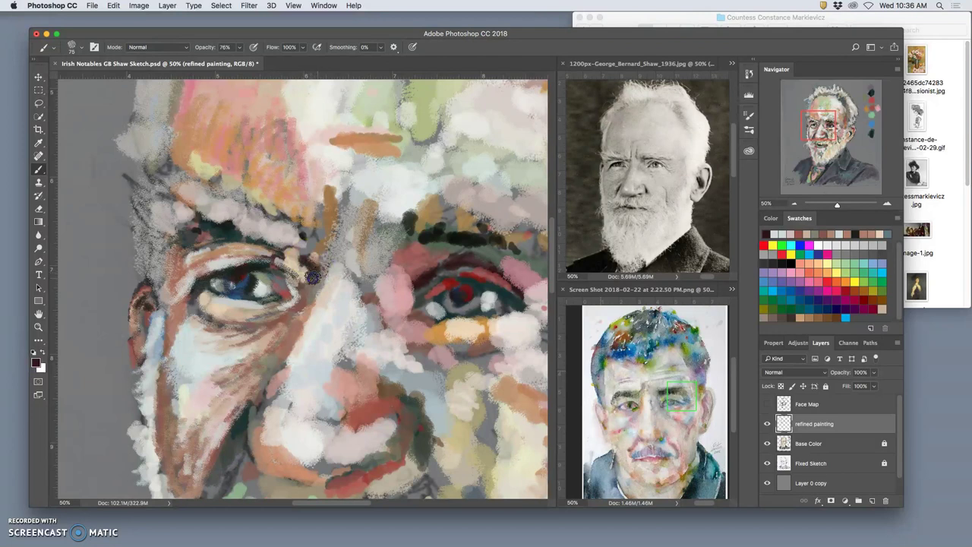
{"action": "mouse_move", "coordinate": [301, 256]}
{"action": "left_mouse_down"}
{"action": "mouse_move", "coordinate": [272, 241]}
{"action": "mouse_move", "coordinate": [301, 255]}
{"action": "mouse_move", "coordinate": [254, 226]}
{"action": "mouse_move", "coordinate": [242, 242]}
{"action": "mouse_move", "coordinate": [234, 222]}
{"action": "mouse_move", "coordinate": [235, 238]}
{"action": "mouse_move", "coordinate": [216, 225]}
{"action": "mouse_move", "coordinate": [218, 241]}
{"action": "mouse_move", "coordinate": [206, 234]}
{"action": "mouse_move", "coordinate": [250, 240]}
{"action": "mouse_move", "coordinate": [263, 223]}
{"action": "mouse_move", "coordinate": [228, 205]}
{"action": "mouse_move", "coordinate": [352, 260]}
{"action": "mouse_move", "coordinate": [227, 208]}
{"action": "mouse_move", "coordinate": [235, 236]}
{"action": "mouse_move", "coordinate": [248, 218]}
{"action": "mouse_move", "coordinate": [259, 241]}
{"action": "mouse_move", "coordinate": [246, 215]}
{"action": "left_mouse_up"}
{"action": "left_click", "coordinate": [348, 259], "text": "alt"}
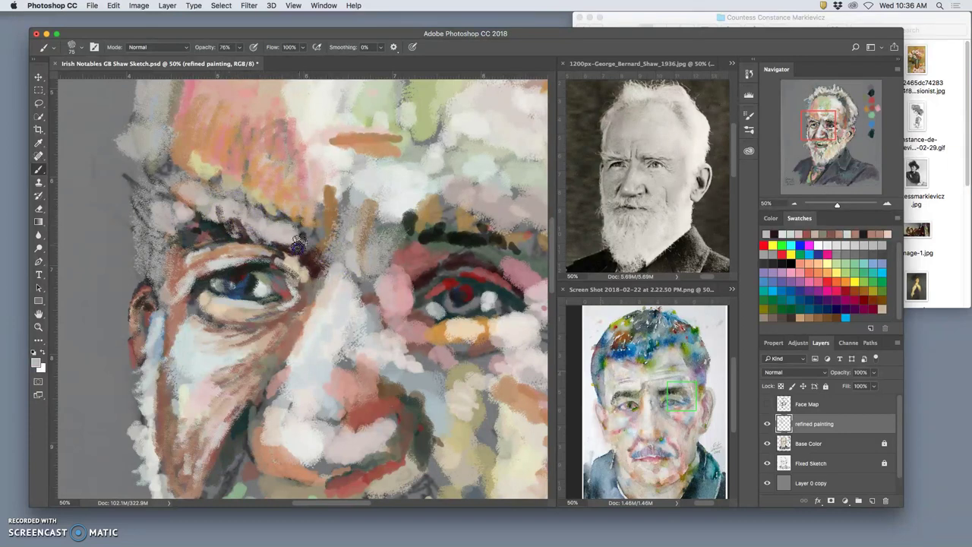
{"action": "left_click", "coordinate": [412, 239], "text": "alt"}
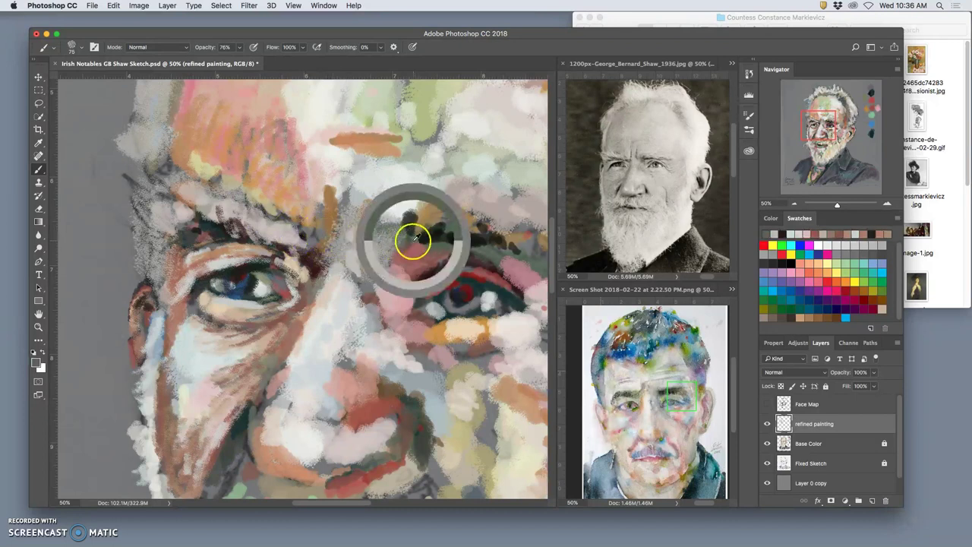
{"action": "mouse_move", "coordinate": [298, 221]}
{"action": "left_mouse_down"}
{"action": "mouse_move", "coordinate": [300, 235]}
{"action": "mouse_move", "coordinate": [310, 223]}
{"action": "left_mouse_up"}
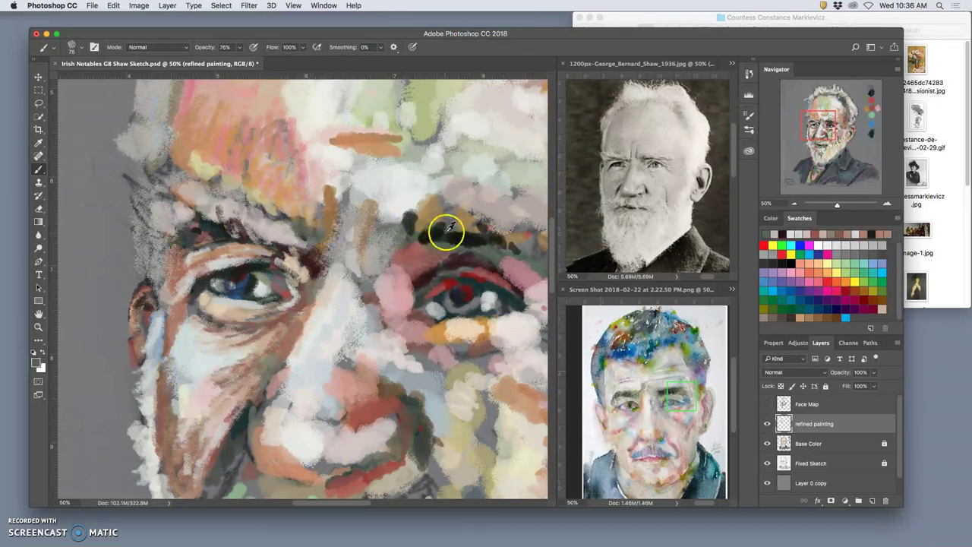
Step: Sample the right eyebrow's dark green and brush hair strokes across the left eyebrow, mixing in its pale pinkish gray
{"action": "left_click", "coordinate": [449, 230], "text": "alt"}
{"action": "left_click_drag", "start_coordinate": [460, 272], "coordinate": [412, 275]}
{"action": "left_click", "coordinate": [283, 212]}
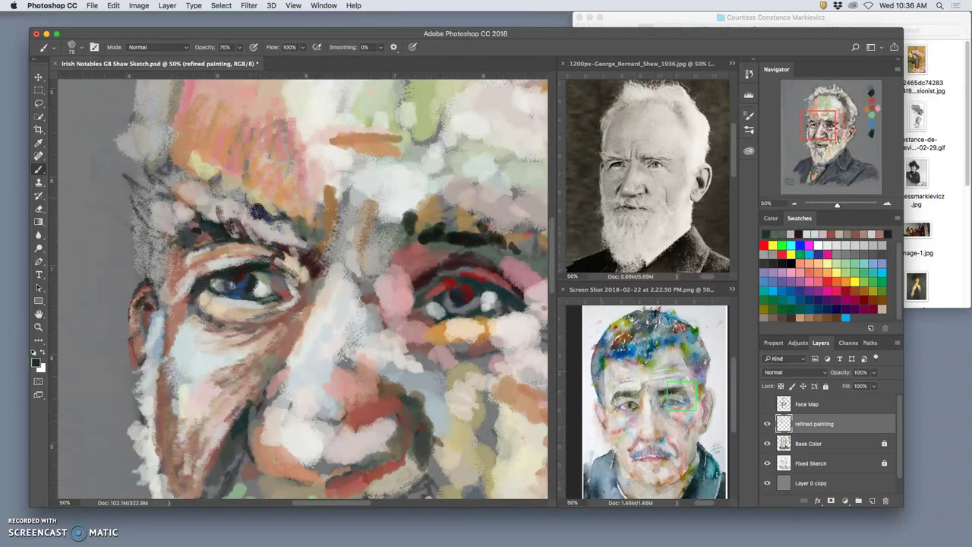
{"action": "mouse_move", "coordinate": [261, 219]}
{"action": "left_mouse_down"}
{"action": "mouse_move", "coordinate": [245, 194]}
{"action": "mouse_move", "coordinate": [208, 189]}
{"action": "mouse_move", "coordinate": [156, 222]}
{"action": "mouse_move", "coordinate": [196, 222]}
{"action": "mouse_move", "coordinate": [211, 235]}
{"action": "left_mouse_up"}
{"action": "left_click", "coordinate": [227, 215], "text": "alt"}
{"action": "left_click", "coordinate": [171, 199], "text": "alt"}
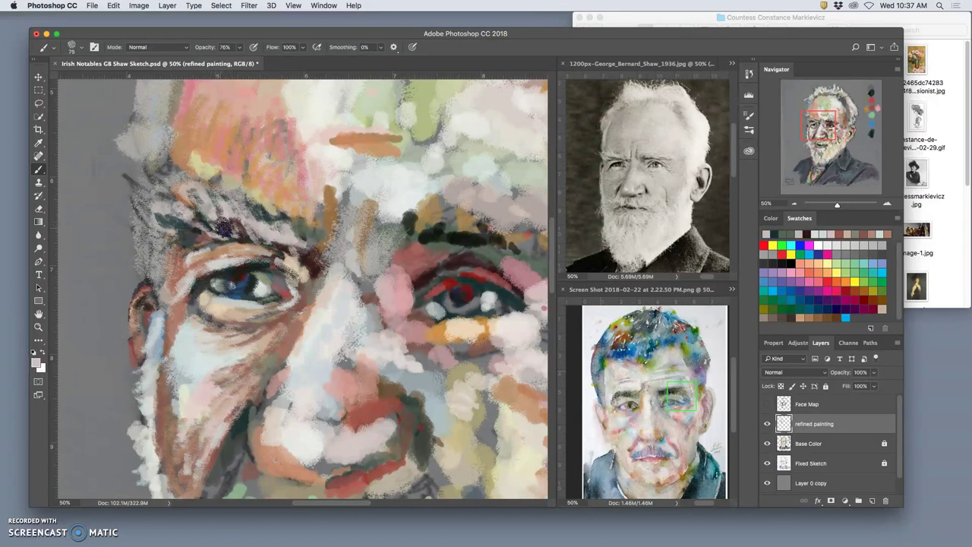
Step: Define the left eyebrow's outer end with dark teal sampled from the right iris and pale gray from the brow
{"action": "left_click", "coordinate": [462, 283], "text": "alt"}
{"action": "mouse_move", "coordinate": [179, 230]}
{"action": "left_mouse_down"}
{"action": "mouse_move", "coordinate": [163, 223]}
{"action": "mouse_move", "coordinate": [171, 243]}
{"action": "mouse_move", "coordinate": [185, 234]}
{"action": "mouse_move", "coordinate": [152, 240]}
{"action": "left_mouse_up"}
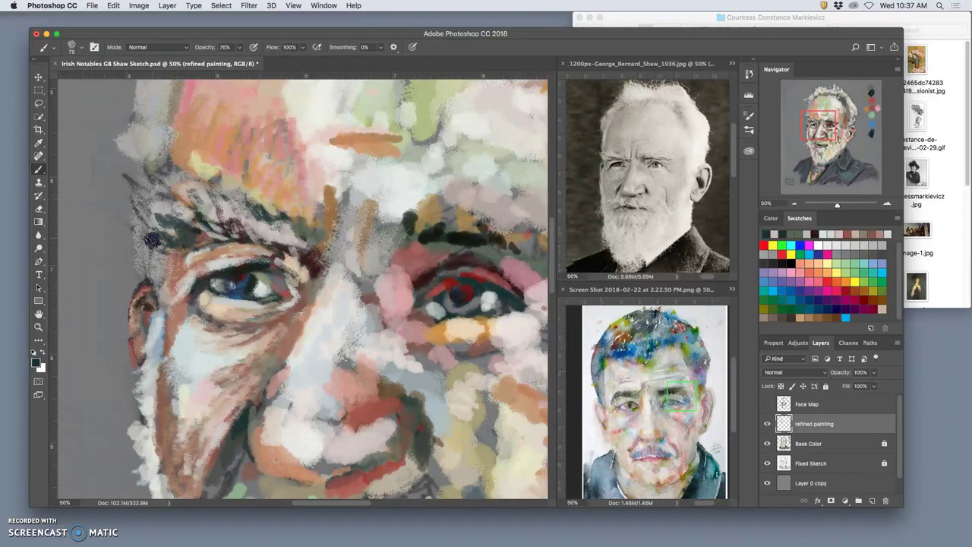
{"action": "left_click", "coordinate": [259, 229], "text": "alt"}
{"action": "mouse_move", "coordinate": [155, 224]}
{"action": "left_mouse_down"}
{"action": "mouse_move", "coordinate": [176, 237]}
{"action": "mouse_move", "coordinate": [163, 213]}
{"action": "mouse_move", "coordinate": [149, 213]}
{"action": "mouse_move", "coordinate": [152, 225]}
{"action": "left_mouse_up"}
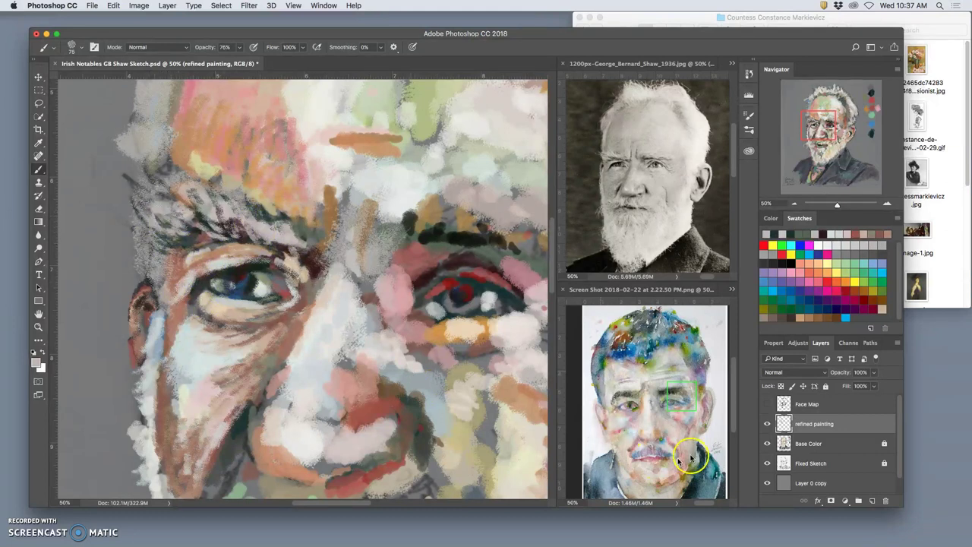
Step: Sample muted green tones from the forehead and brush them into the left eyebrow and upper eyelid
{"action": "left_click", "coordinate": [451, 304]}
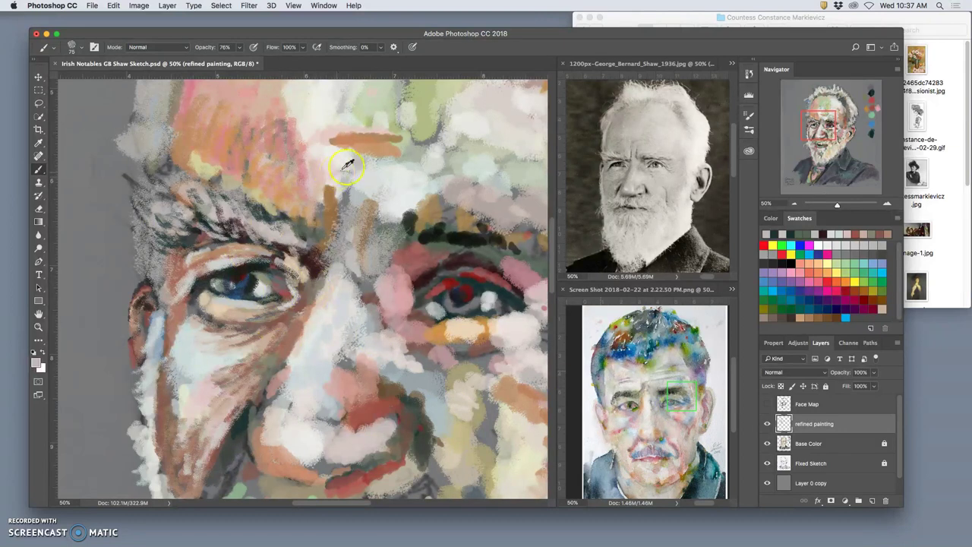
{"action": "left_click", "coordinate": [419, 127], "text": "alt"}
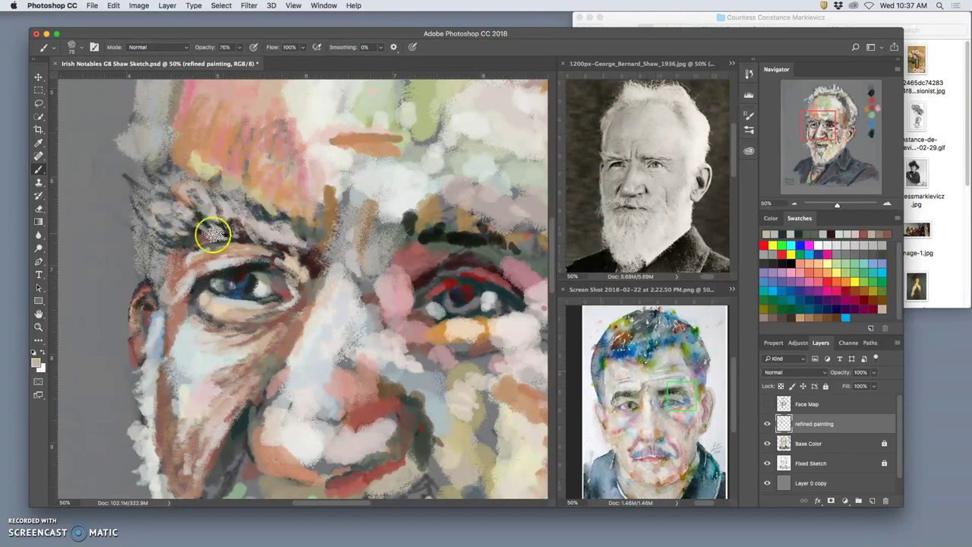
{"action": "left_click_drag", "start_coordinate": [187, 233], "coordinate": [205, 237]}
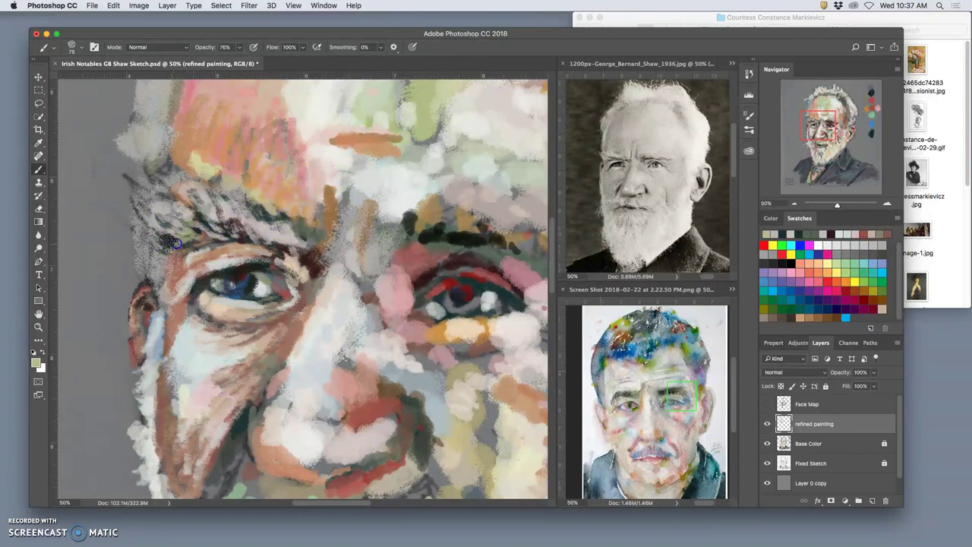
{"action": "mouse_move", "coordinate": [175, 262]}
{"action": "left_mouse_down"}
{"action": "mouse_move", "coordinate": [175, 287]}
{"action": "mouse_move", "coordinate": [188, 265]}
{"action": "mouse_move", "coordinate": [179, 280]}
{"action": "mouse_move", "coordinate": [253, 249]}
{"action": "mouse_move", "coordinate": [221, 244]}
{"action": "mouse_move", "coordinate": [251, 247]}
{"action": "mouse_move", "coordinate": [293, 282]}
{"action": "left_mouse_up"}
Step: Sample the orange beneath the right eye and brush accents around the left eye
{"action": "mouse_move", "coordinate": [249, 362]}
{"action": "left_mouse_down"}
{"action": "mouse_move", "coordinate": [291, 328]}
{"action": "mouse_move", "coordinate": [256, 338]}
{"action": "mouse_move", "coordinate": [303, 309]}
{"action": "mouse_move", "coordinate": [228, 439]}
{"action": "mouse_move", "coordinate": [257, 382]}
{"action": "mouse_move", "coordinate": [228, 432]}
{"action": "mouse_move", "coordinate": [252, 339]}
{"action": "mouse_move", "coordinate": [298, 310]}
{"action": "mouse_move", "coordinate": [454, 299]}
{"action": "mouse_move", "coordinate": [457, 312]}
{"action": "mouse_move", "coordinate": [494, 330]}
{"action": "left_mouse_up"}
{"action": "left_click", "coordinate": [482, 325], "text": "alt"}
{"action": "left_click", "coordinate": [443, 406]}
{"action": "mouse_move", "coordinate": [443, 406]}
{"action": "left_mouse_down"}
{"action": "mouse_move", "coordinate": [411, 385]}
{"action": "mouse_move", "coordinate": [359, 291]}
{"action": "mouse_move", "coordinate": [258, 290]}
{"action": "mouse_move", "coordinate": [204, 254]}
{"action": "mouse_move", "coordinate": [292, 290]}
{"action": "mouse_move", "coordinate": [254, 345]}
{"action": "mouse_move", "coordinate": [214, 313]}
{"action": "left_mouse_up"}
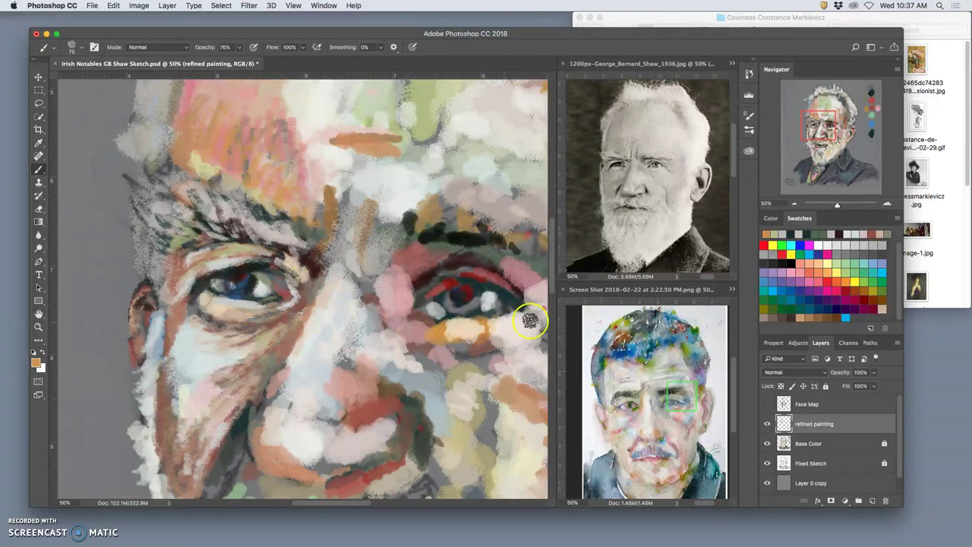
Step: Toggle the "refined painting" layer's visibility to compare the portrait with and without the new strokes
{"action": "left_click", "coordinate": [766, 424]}
{"action": "left_click", "coordinate": [767, 424]}
{"action": "left_click", "coordinate": [767, 423]}
{"action": "left_click", "coordinate": [766, 423]}
{"action": "left_click", "coordinate": [767, 423]}
Step: View the whole portrait with the Base Color and Fixed Sketch layers toggled off and on, leaving both visible
{"action": "left_click", "coordinate": [767, 443]}
{"action": "key", "text": "super+minus"}
{"action": "key", "text": "super+minus"}
{"action": "key", "text": "super+minus"}
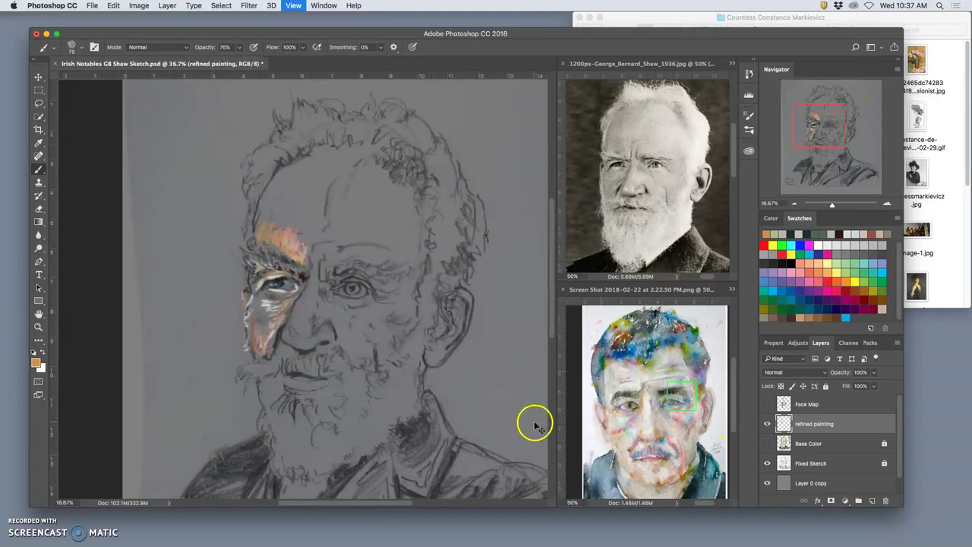
{"action": "left_click", "coordinate": [767, 463]}
{"action": "left_click", "coordinate": [767, 463]}
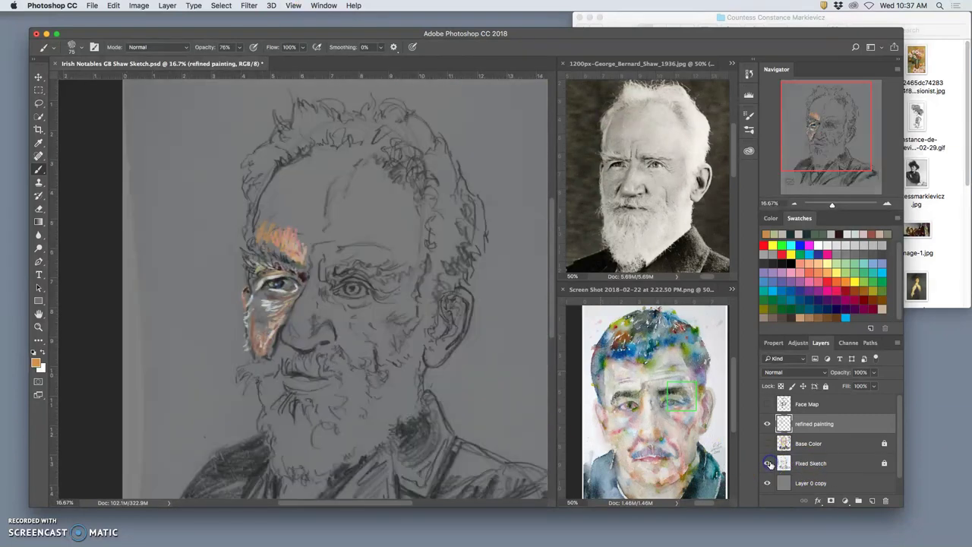
{"action": "left_click", "coordinate": [767, 444]}
{"action": "left_click", "coordinate": [767, 444]}
{"action": "left_click", "coordinate": [767, 445]}
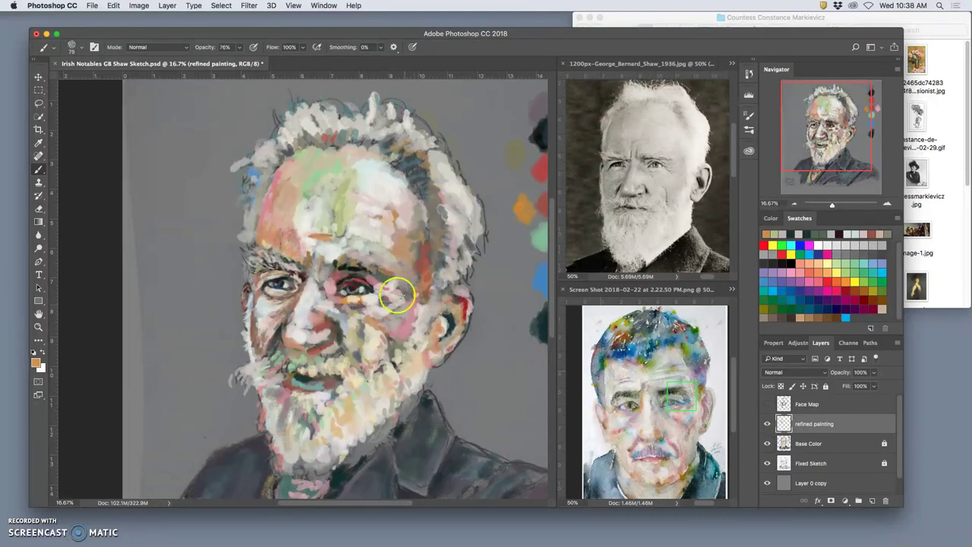
Step: Examine the face at 33.33% zoom while toggling the "Layer 0 copy" background off and on
{"action": "key", "text": "super+plus"}
{"action": "key", "text": "super+plus"}
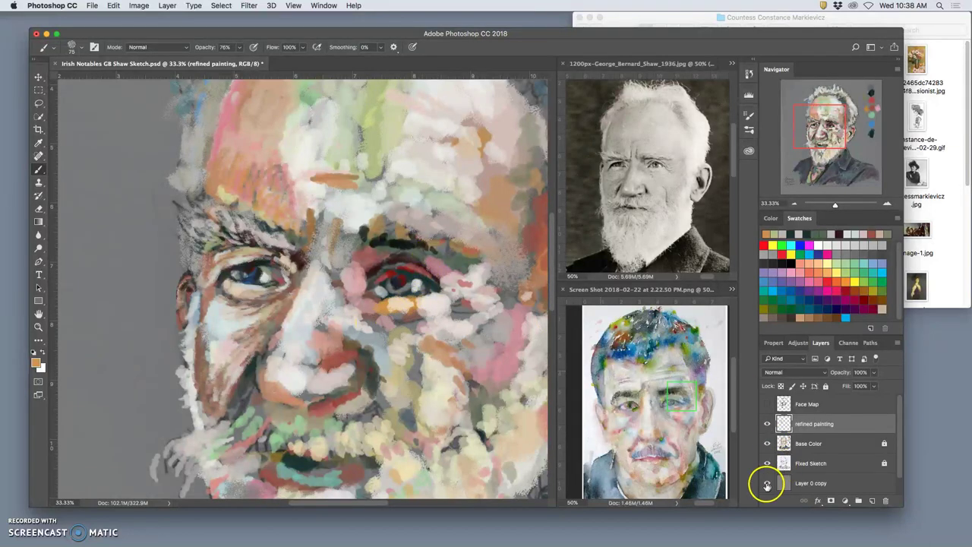
{"action": "left_click", "coordinate": [767, 484]}
{"action": "left_click", "coordinate": [767, 484]}
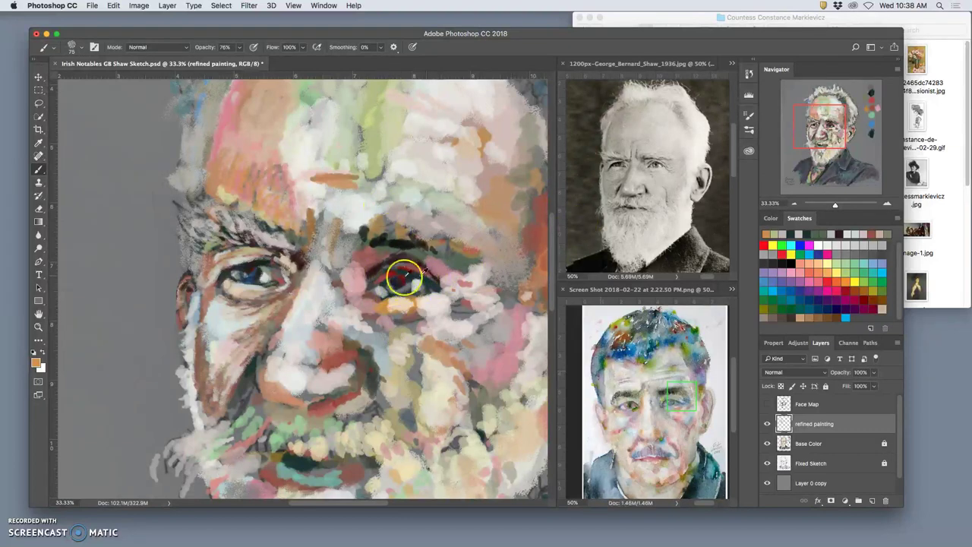
Step: Sample tan and pale grey skin tones from the face and paint light strokes along the right eye's upper lid
{"action": "left_click", "coordinate": [255, 290], "text": "alt"}
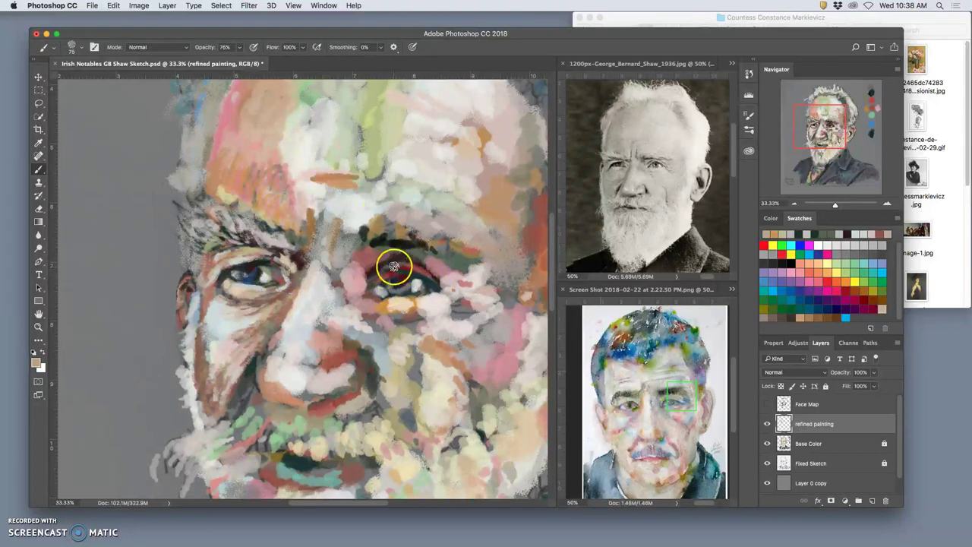
{"action": "left_click_drag", "start_coordinate": [391, 271], "coordinate": [370, 281]}
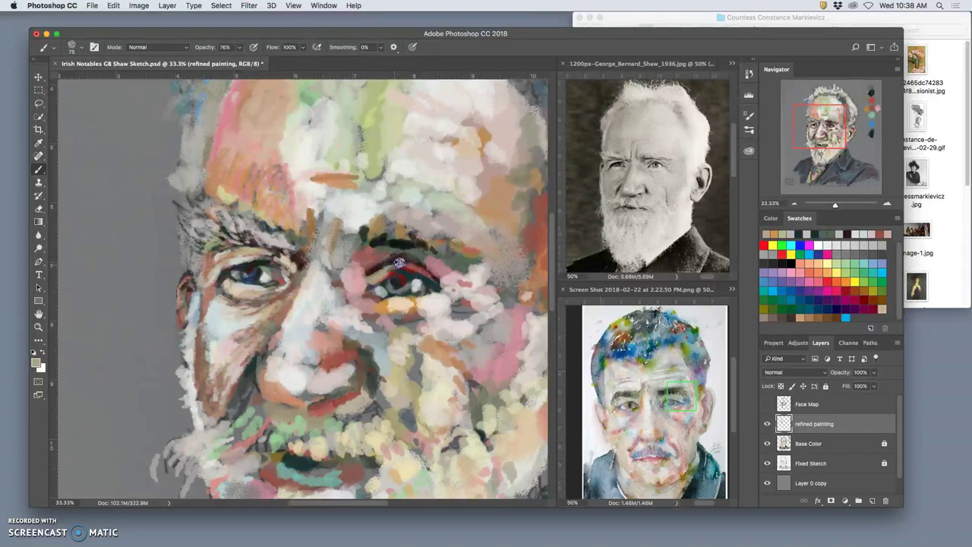
{"action": "left_click", "coordinate": [458, 290], "text": "alt"}
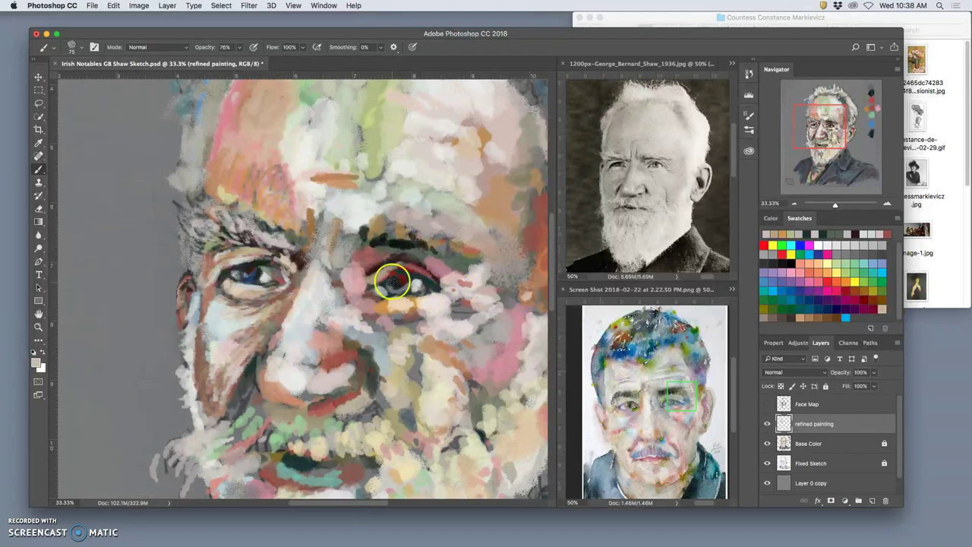
{"action": "mouse_move", "coordinate": [436, 288]}
{"action": "left_mouse_down"}
{"action": "mouse_move", "coordinate": [421, 268]}
{"action": "mouse_move", "coordinate": [445, 287]}
{"action": "mouse_move", "coordinate": [415, 266]}
{"action": "mouse_move", "coordinate": [448, 290]}
{"action": "mouse_move", "coordinate": [413, 264]}
{"action": "mouse_move", "coordinate": [454, 305]}
{"action": "mouse_move", "coordinate": [405, 263]}
{"action": "mouse_move", "coordinate": [436, 279]}
{"action": "mouse_move", "coordinate": [438, 258]}
{"action": "mouse_move", "coordinate": [413, 246]}
{"action": "mouse_move", "coordinate": [383, 254]}
{"action": "left_mouse_up"}
Step: Check the painting with the Fixed Sketch layer hidden and shown, and brush near-black strokes along the right eyebrow's lower edge
{"action": "left_click", "coordinate": [457, 305], "text": "alt"}
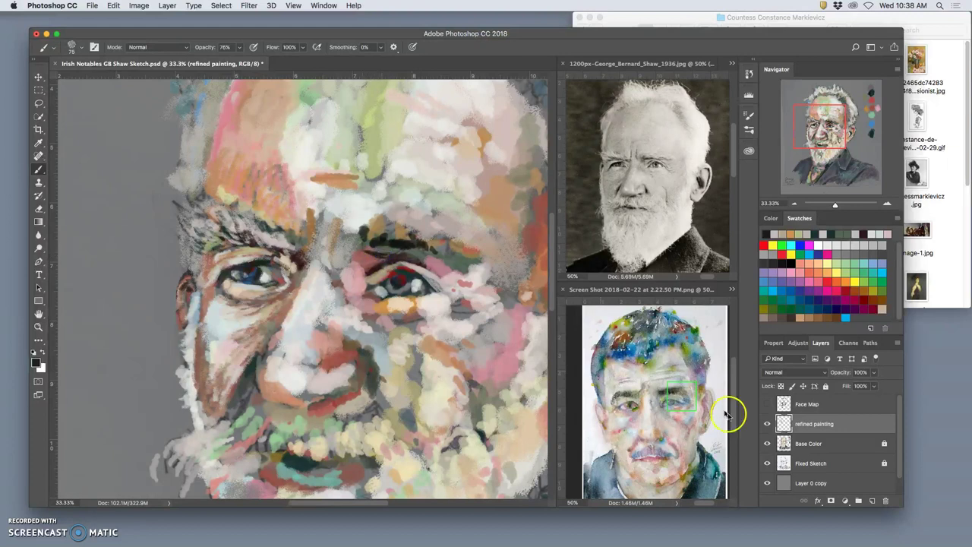
{"action": "left_click", "coordinate": [767, 463]}
{"action": "left_click", "coordinate": [767, 463]}
{"action": "left_click", "coordinate": [767, 463]}
{"action": "left_click", "coordinate": [767, 463]}
{"action": "left_click_drag", "start_coordinate": [398, 243], "coordinate": [373, 245]}
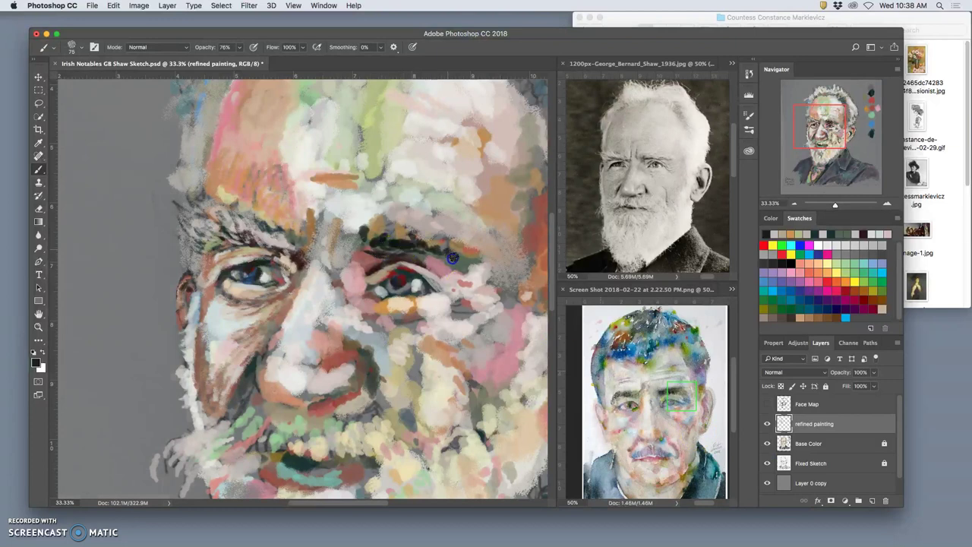
{"action": "left_click_drag", "start_coordinate": [457, 255], "coordinate": [467, 261]}
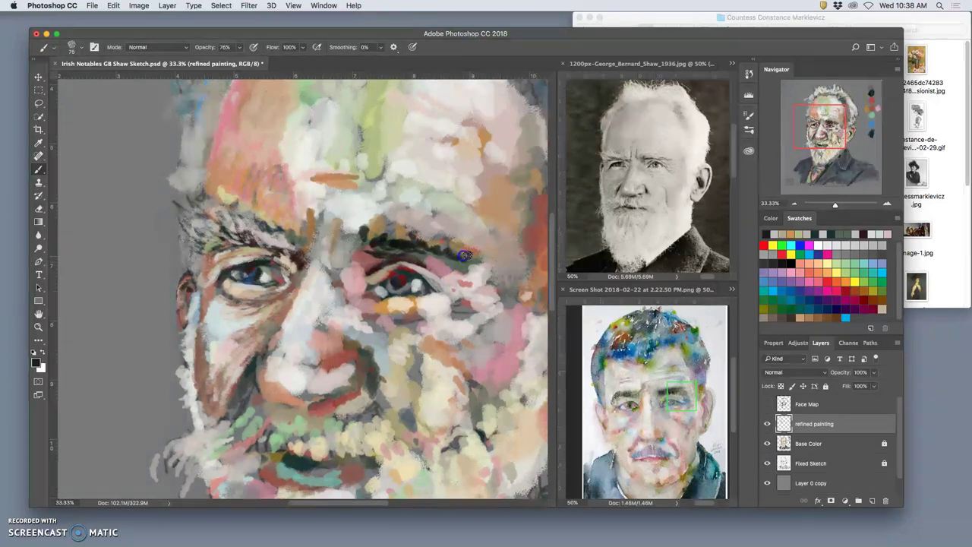
Step: Sample light grey, dark grey and grey-green tones and brush fine hair strokes through the right eyebrow
{"action": "left_click", "coordinate": [435, 217], "text": "alt"}
{"action": "left_click_drag", "start_coordinate": [409, 230], "coordinate": [388, 234]}
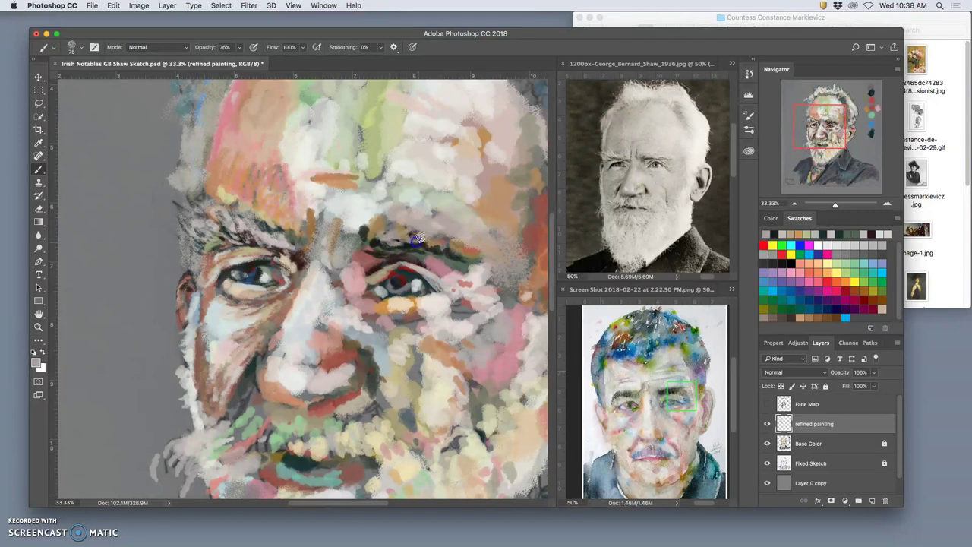
{"action": "left_click_drag", "start_coordinate": [445, 251], "coordinate": [458, 256]}
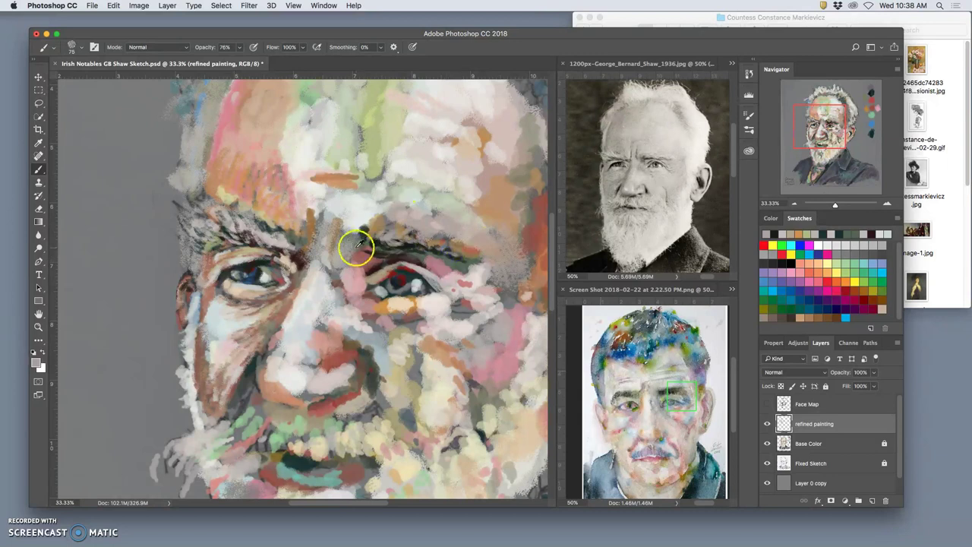
{"action": "left_click", "coordinate": [271, 229], "text": "alt"}
{"action": "left_click_drag", "start_coordinate": [409, 231], "coordinate": [420, 220]}
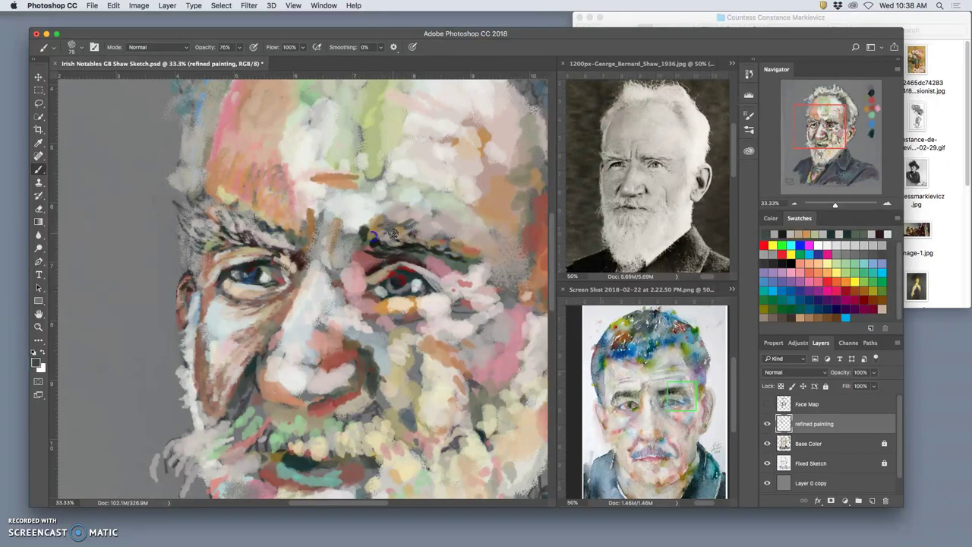
{"action": "left_click", "coordinate": [651, 390], "text": "alt"}
{"action": "left_click", "coordinate": [393, 219]}
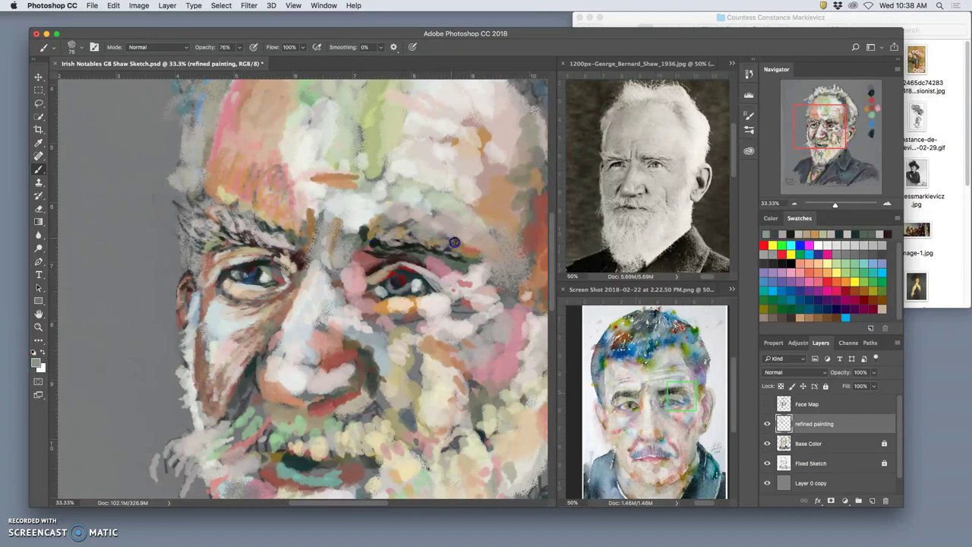
Step: Sample blue from the watercolor portrait's hair and brush accents on the right eyebrow's outer end and the right temple
{"action": "left_click", "coordinate": [669, 331], "text": "alt"}
{"action": "left_click", "coordinate": [484, 275]}
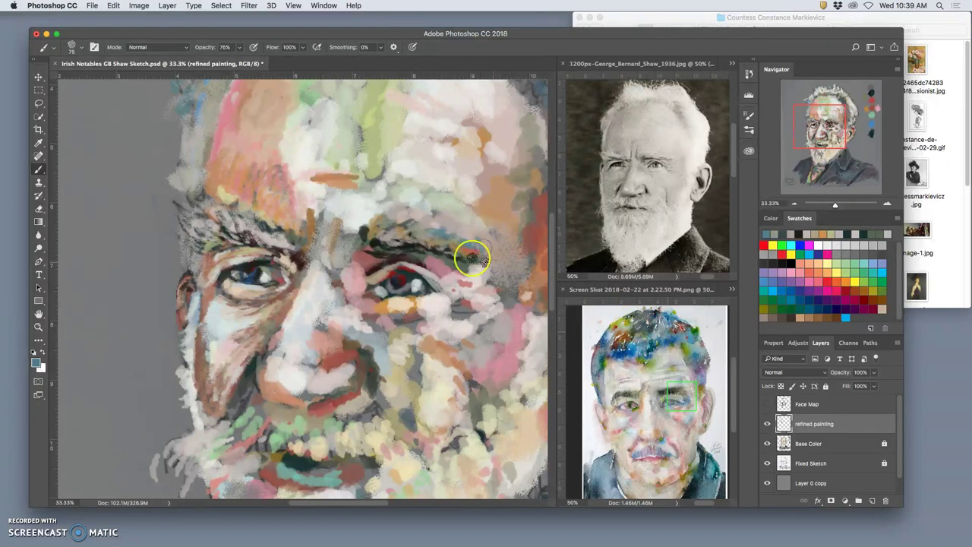
{"action": "left_click_drag", "start_coordinate": [465, 249], "coordinate": [486, 258]}
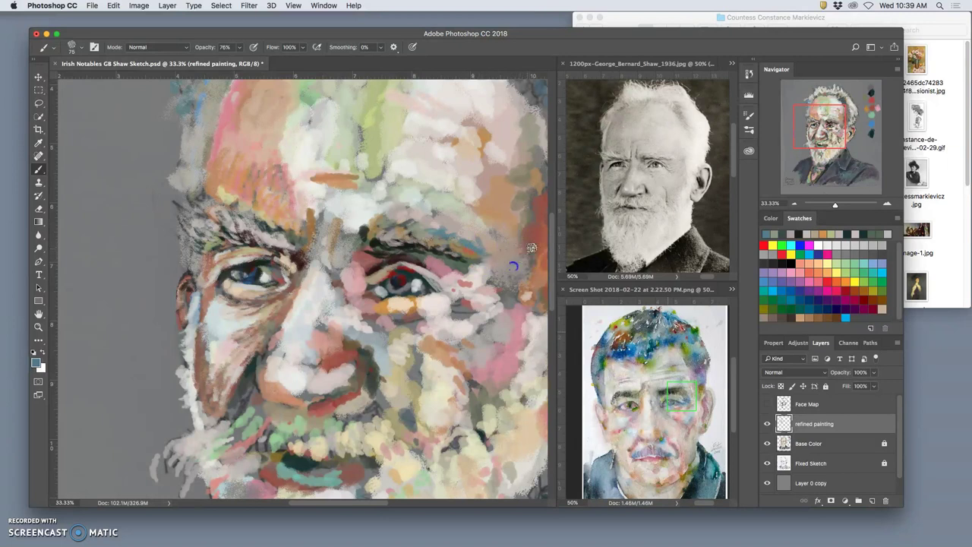
{"action": "mouse_move", "coordinate": [522, 279]}
{"action": "left_mouse_down"}
{"action": "mouse_move", "coordinate": [536, 245]}
{"action": "mouse_move", "coordinate": [519, 250]}
{"action": "mouse_move", "coordinate": [531, 274]}
{"action": "mouse_move", "coordinate": [539, 258]}
{"action": "mouse_move", "coordinate": [538, 237]}
{"action": "mouse_move", "coordinate": [539, 246]}
{"action": "mouse_move", "coordinate": [524, 247]}
{"action": "mouse_move", "coordinate": [543, 204]}
{"action": "mouse_move", "coordinate": [525, 213]}
{"action": "mouse_move", "coordinate": [531, 209]}
{"action": "mouse_move", "coordinate": [532, 250]}
{"action": "left_mouse_up"}
{"action": "scroll", "coordinate": [539, 258], "scroll_direction": "down", "scroll_amount": 2}
{"action": "left_click", "coordinate": [539, 242], "text": "alt"}
{"action": "left_click", "coordinate": [523, 225]}
{"action": "left_click", "coordinate": [541, 232], "text": "alt"}
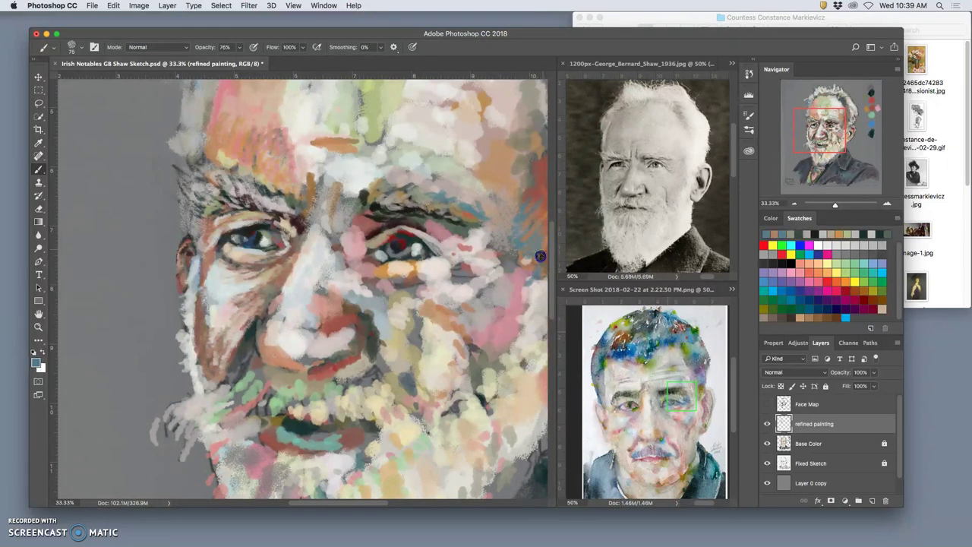
Step: Add small blue accents on the right cheek and within the right eye
{"action": "left_click", "coordinate": [464, 319]}
{"action": "left_click", "coordinate": [495, 321]}
{"action": "left_click", "coordinate": [480, 324]}
{"action": "left_click", "coordinate": [413, 249]}
Step: Sample the dark red in the right eye and deepen the eye's inner corner and lower edge
{"action": "left_click", "coordinate": [411, 234], "text": "alt"}
{"action": "left_click", "coordinate": [404, 292]}
{"action": "left_click", "coordinate": [388, 259]}
{"action": "left_click", "coordinate": [378, 251]}
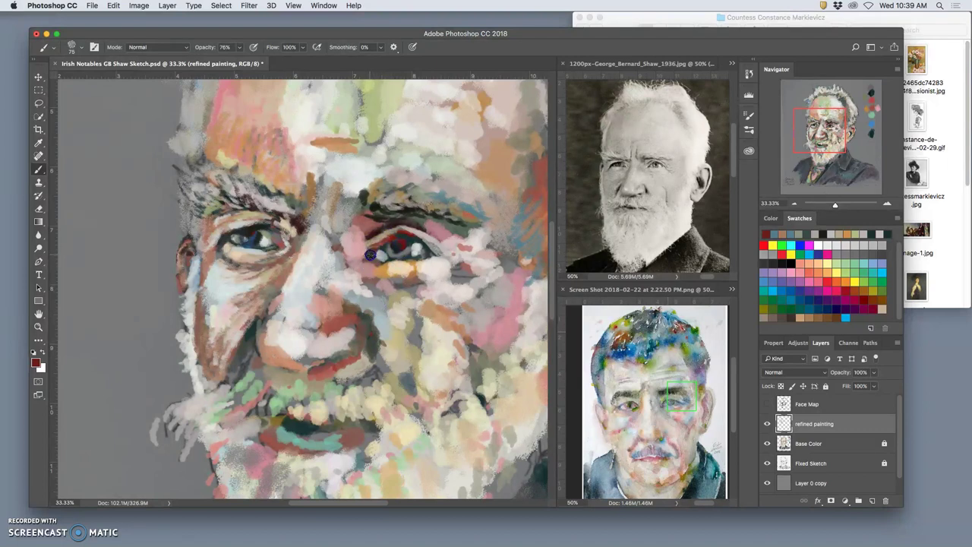
{"action": "left_click_drag", "start_coordinate": [372, 254], "coordinate": [381, 259]}
Step: Brush dark red accents along the nostril, the left eye's inner corner and the crease beneath that eye
{"action": "left_click", "coordinate": [362, 343]}
{"action": "mouse_move", "coordinate": [305, 228]}
{"action": "left_mouse_down"}
{"action": "mouse_move", "coordinate": [301, 243]}
{"action": "mouse_move", "coordinate": [298, 232]}
{"action": "left_mouse_up"}
{"action": "left_click", "coordinate": [299, 243]}
{"action": "left_click_drag", "start_coordinate": [271, 271], "coordinate": [251, 271]}
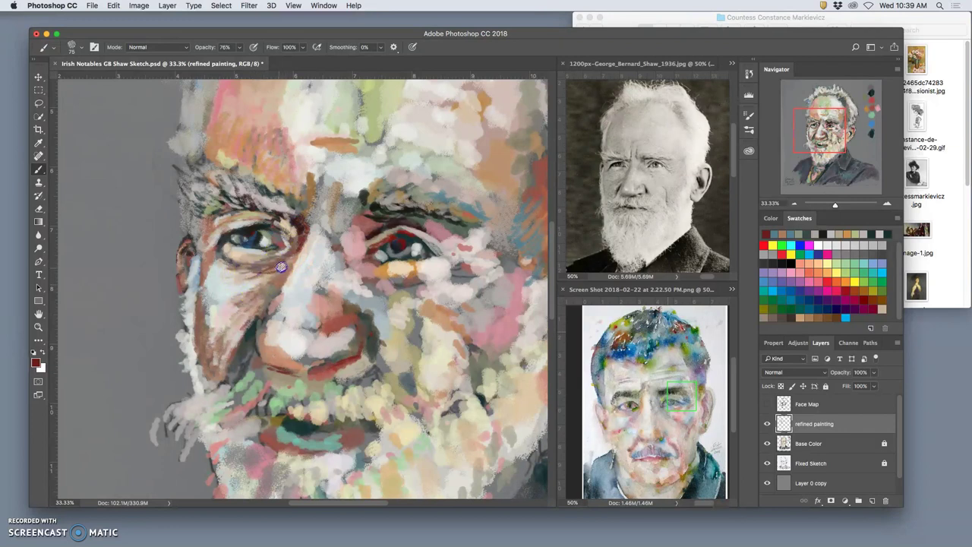
{"action": "left_click", "coordinate": [276, 257]}
Step: Add dark red touches inside the right eye and in the wrinkles beside it
{"action": "mouse_move", "coordinate": [399, 315]}
{"action": "left_mouse_down"}
{"action": "mouse_move", "coordinate": [399, 269]}
{"action": "mouse_move", "coordinate": [429, 260]}
{"action": "mouse_move", "coordinate": [405, 269]}
{"action": "mouse_move", "coordinate": [365, 256]}
{"action": "left_mouse_up"}
{"action": "left_click", "coordinate": [419, 249]}
{"action": "left_click", "coordinate": [417, 248]}
{"action": "left_click", "coordinate": [418, 247]}
{"action": "left_click", "coordinate": [421, 246]}
{"action": "mouse_move", "coordinate": [471, 264]}
{"action": "left_mouse_down"}
{"action": "mouse_move", "coordinate": [461, 269]}
{"action": "mouse_move", "coordinate": [495, 253]}
{"action": "left_mouse_up"}
Step: Sample pink, brown, rust and pale grey tones and brush them beneath the right eye and around the eyebrow's inner end
{"action": "left_click", "coordinate": [430, 278], "text": "alt"}
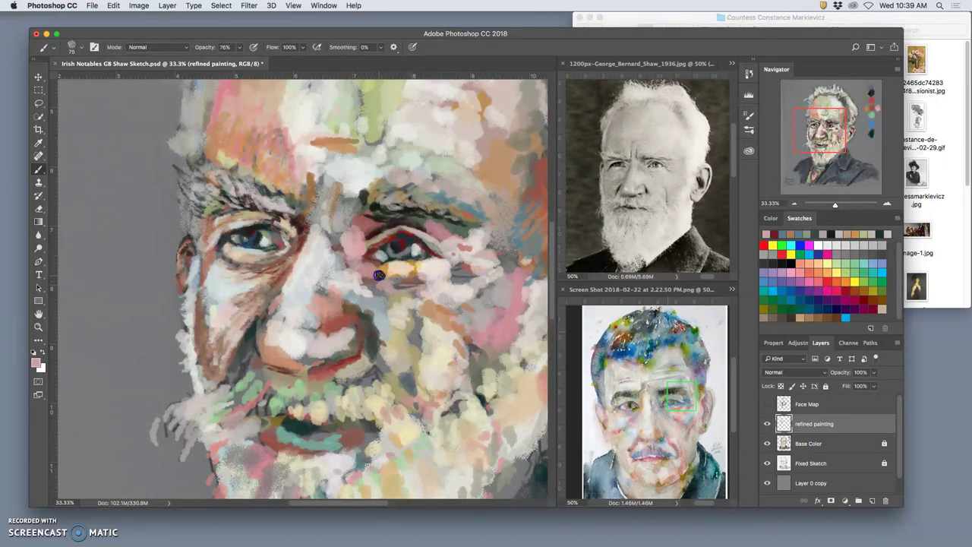
{"action": "left_click_drag", "start_coordinate": [380, 270], "coordinate": [365, 276]}
{"action": "left_click", "coordinate": [303, 212], "text": "alt"}
{"action": "mouse_move", "coordinate": [429, 278]}
{"action": "left_mouse_down"}
{"action": "mouse_move", "coordinate": [401, 276]}
{"action": "mouse_move", "coordinate": [371, 206]}
{"action": "mouse_move", "coordinate": [363, 213]}
{"action": "left_mouse_up"}
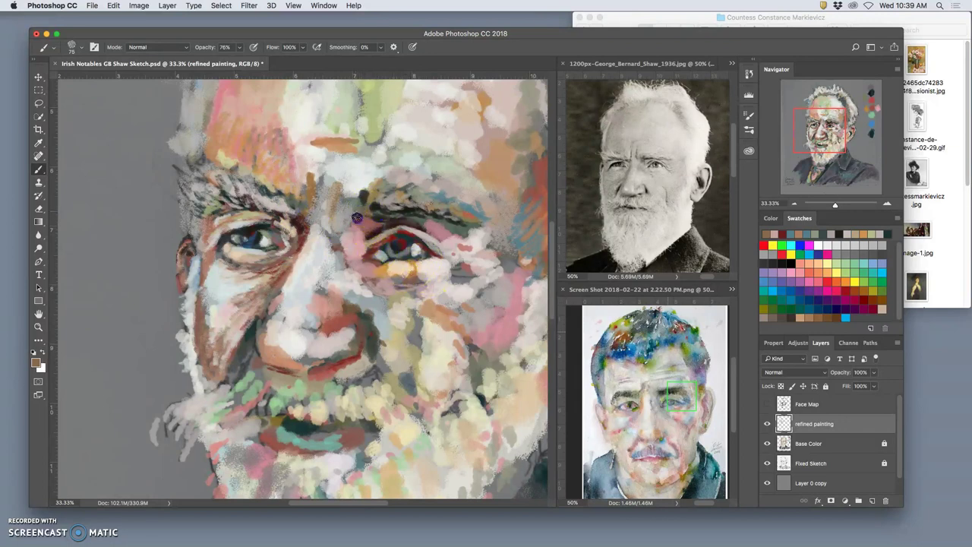
{"action": "left_click", "coordinate": [462, 214], "text": "alt"}
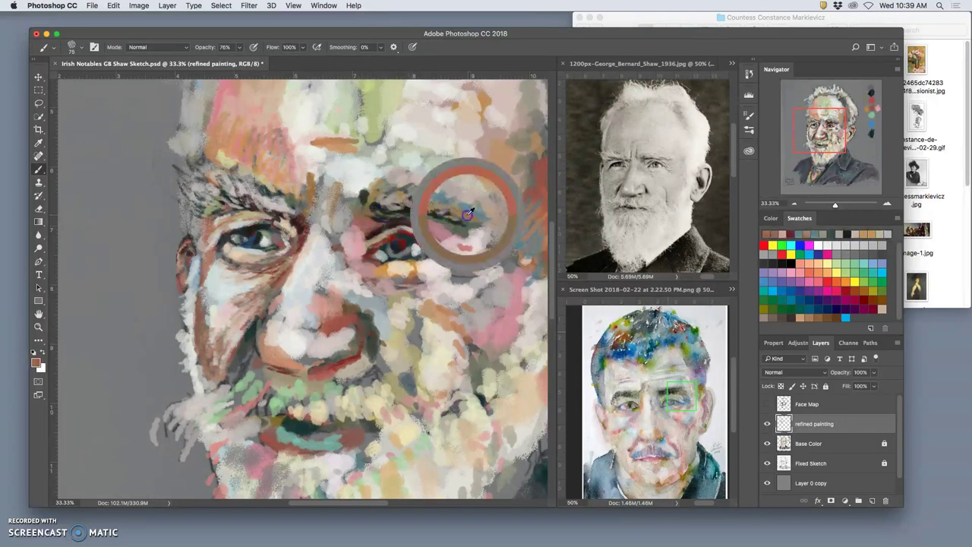
{"action": "left_click_drag", "start_coordinate": [367, 207], "coordinate": [357, 211]}
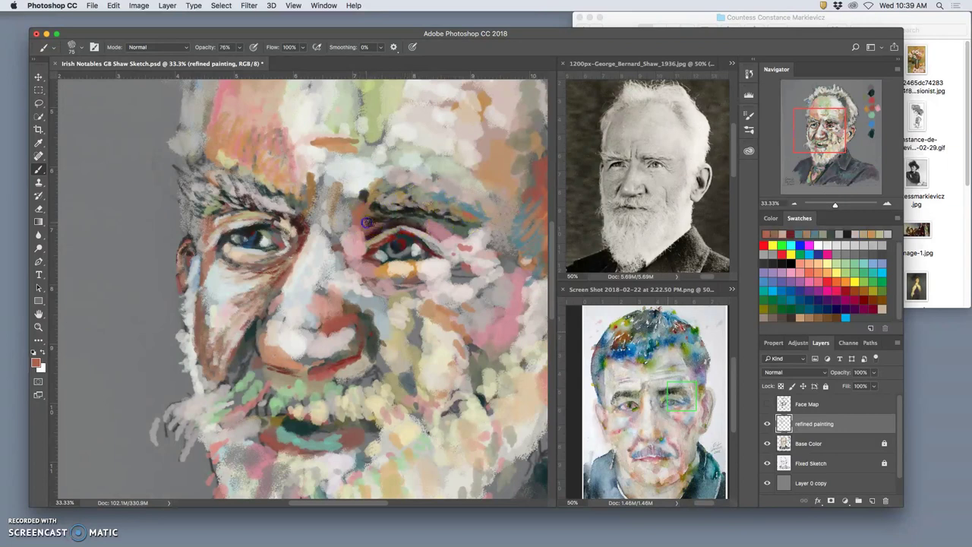
{"action": "left_click", "coordinate": [388, 171], "text": "alt"}
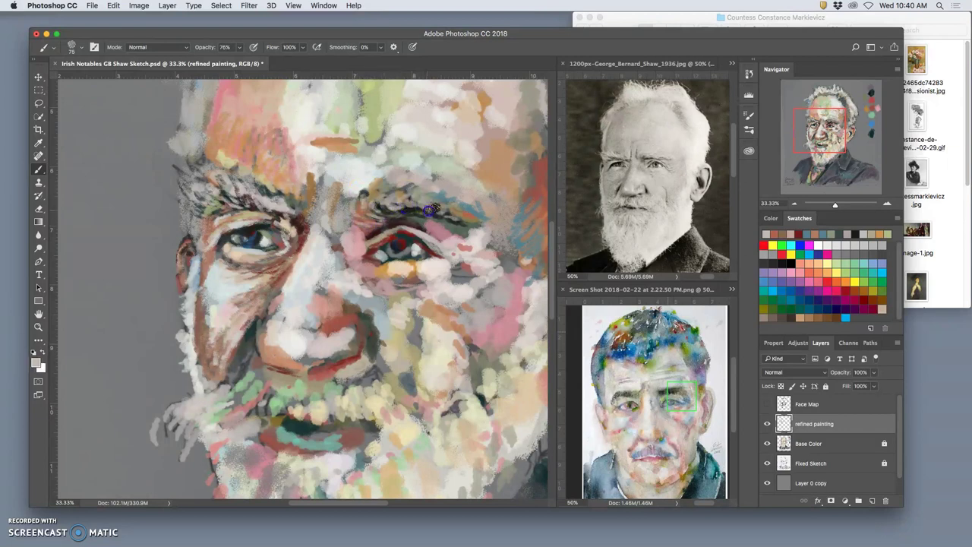
Step: Compare the portrait with its earliest brush state in the History, and return to the latest state
{"action": "left_click", "coordinate": [749, 73]}
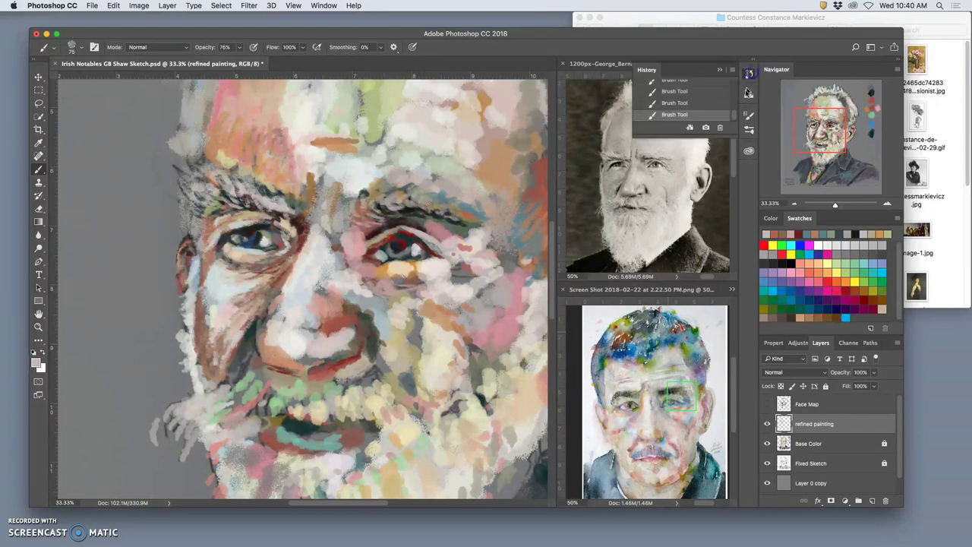
{"action": "mouse_move", "coordinate": [735, 133]}
{"action": "left_mouse_down"}
{"action": "mouse_move", "coordinate": [713, 478]}
{"action": "mouse_move", "coordinate": [721, 497]}
{"action": "mouse_move", "coordinate": [743, 326]}
{"action": "mouse_move", "coordinate": [747, 83]}
{"action": "left_mouse_up"}
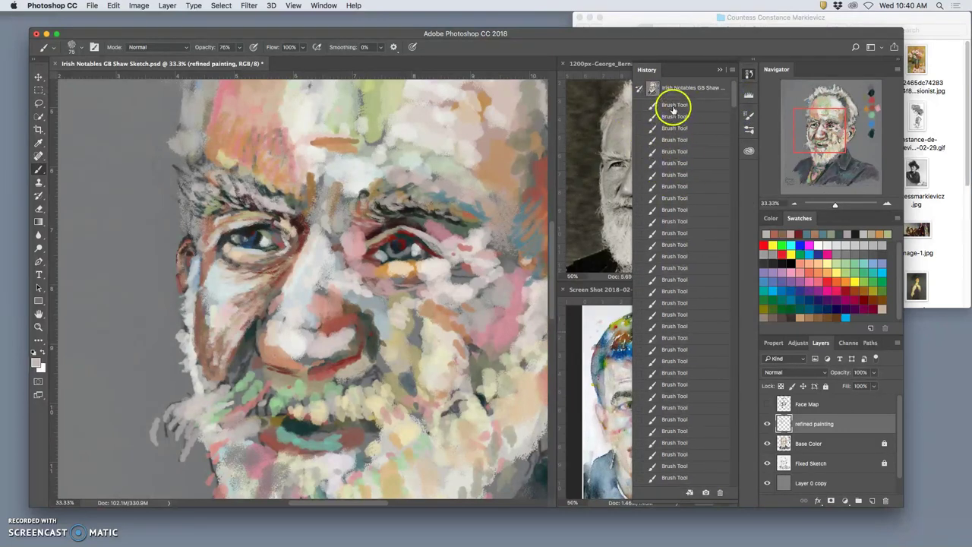
{"action": "left_click", "coordinate": [673, 106]}
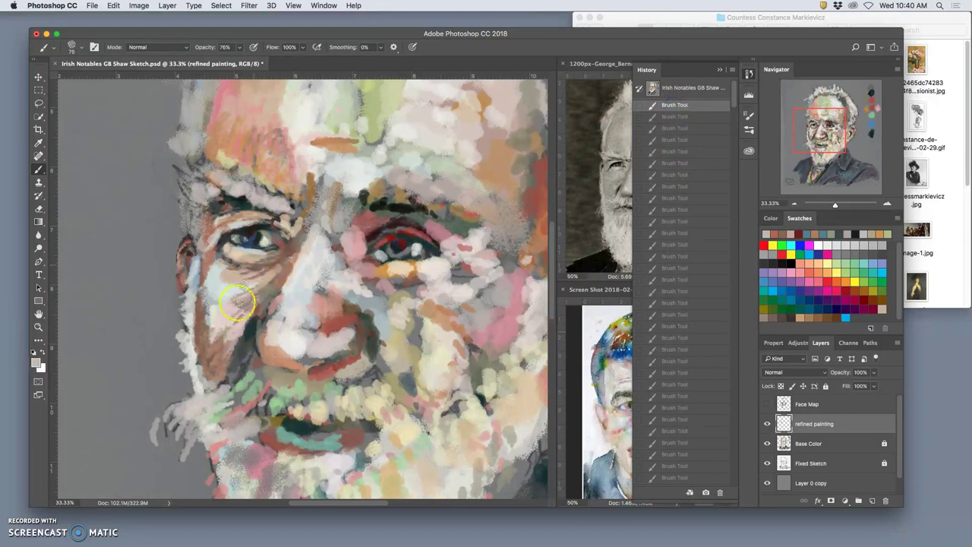
{"action": "left_click_drag", "start_coordinate": [732, 95], "coordinate": [730, 491]}
{"action": "left_click", "coordinate": [710, 480]}
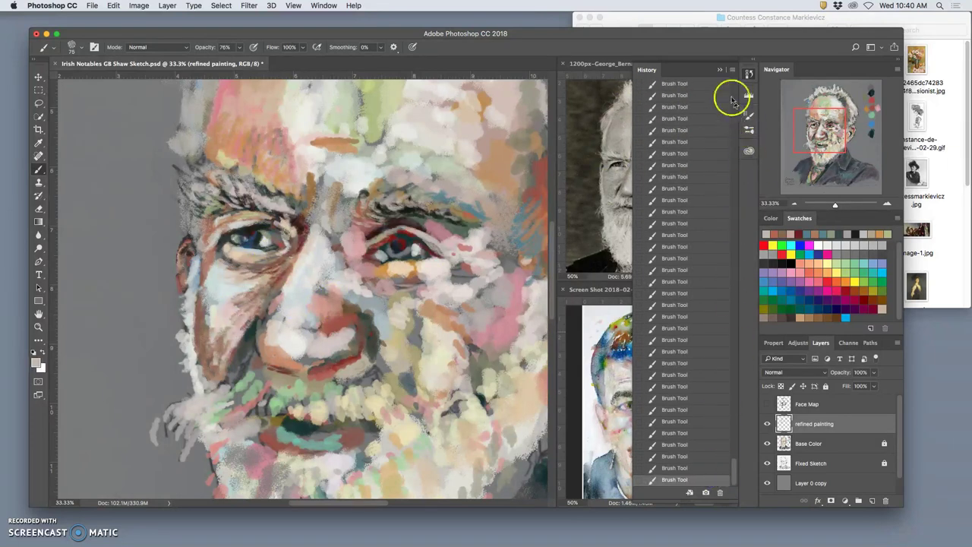
{"action": "left_click", "coordinate": [720, 69]}
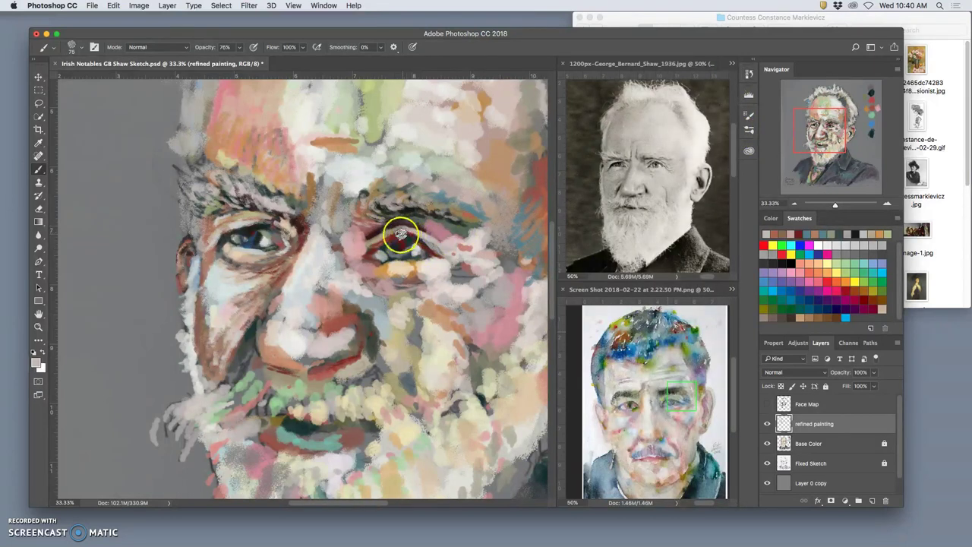
Step: Paint pale grey strokes on the right eye's upper lid, the white of the eye and the skin below
{"action": "left_click_drag", "start_coordinate": [398, 234], "coordinate": [431, 243]}
{"action": "mouse_move", "coordinate": [415, 281]}
{"action": "left_mouse_down"}
{"action": "mouse_move", "coordinate": [431, 232]}
{"action": "mouse_move", "coordinate": [412, 253]}
{"action": "left_mouse_up"}
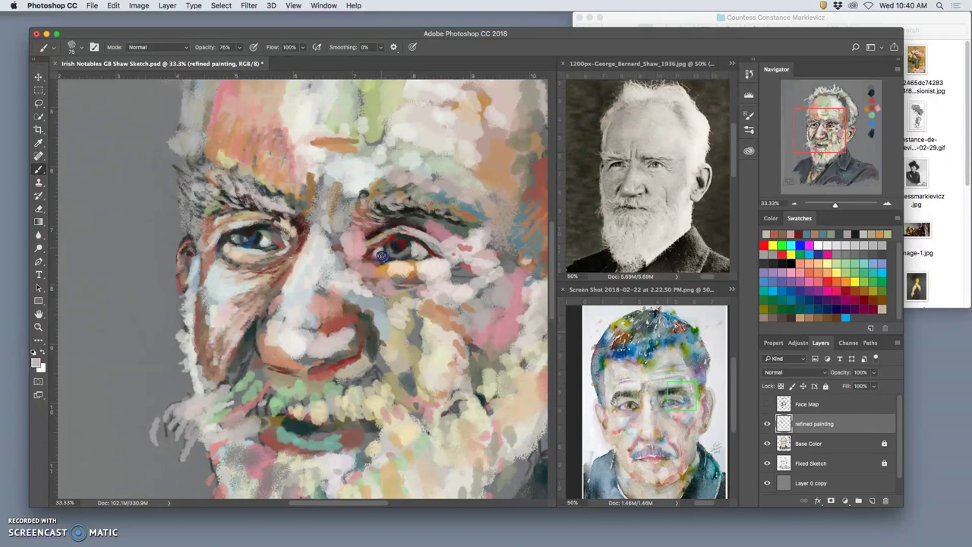
{"action": "mouse_move", "coordinate": [403, 354]}
{"action": "left_mouse_down"}
{"action": "mouse_move", "coordinate": [426, 321]}
{"action": "mouse_move", "coordinate": [514, 296]}
{"action": "mouse_move", "coordinate": [494, 280]}
{"action": "left_mouse_up"}
Step: Sample dark, brown and peach tones from the painting and the watercolor portrait's hair and detail the right eyebrow's outer half
{"action": "left_click", "coordinate": [458, 223], "text": "alt"}
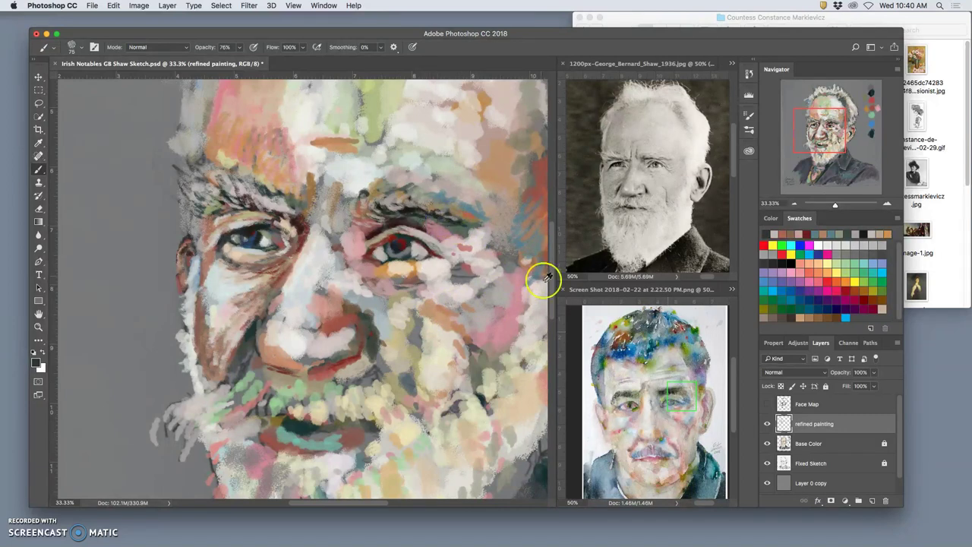
{"action": "left_click", "coordinate": [622, 330], "text": "alt"}
{"action": "left_click_drag", "start_coordinate": [426, 216], "coordinate": [457, 215]}
{"action": "left_click", "coordinate": [283, 208], "text": "alt"}
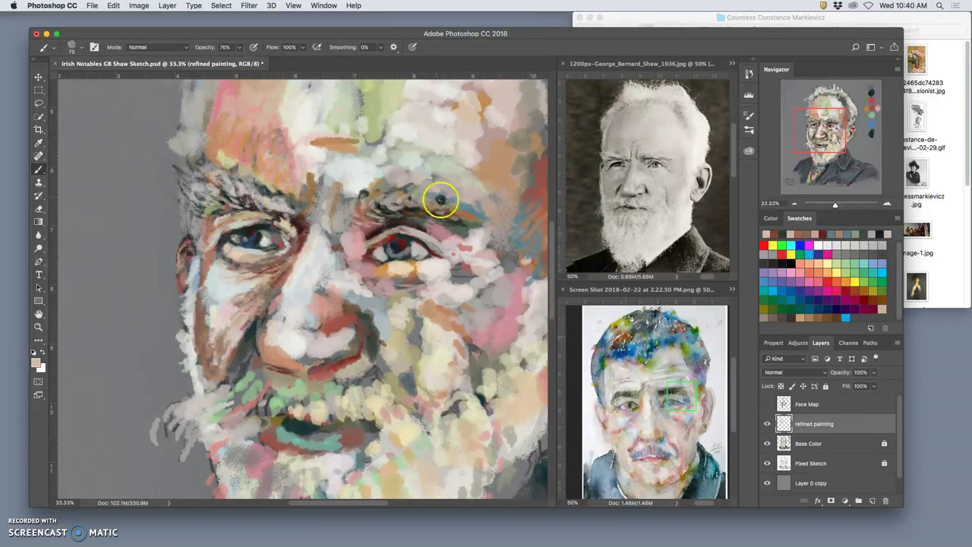
{"action": "left_click_drag", "start_coordinate": [442, 204], "coordinate": [452, 219]}
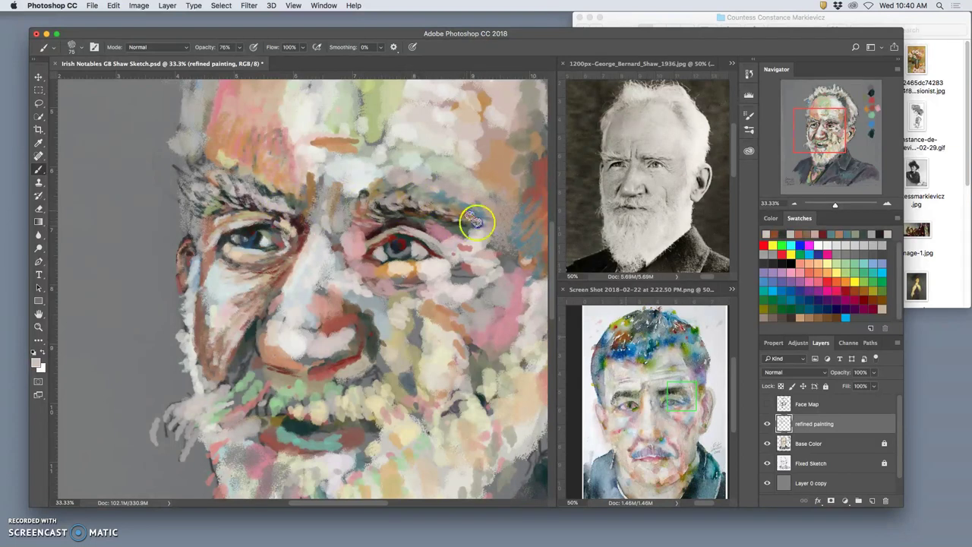
Step: Sample light grey from the left brow area and brush thin strokes over the orange forehead patch above it
{"action": "left_click", "coordinate": [243, 213], "text": "alt"}
{"action": "mouse_move", "coordinate": [214, 95]}
{"action": "left_mouse_down"}
{"action": "mouse_move", "coordinate": [255, 112]}
{"action": "mouse_move", "coordinate": [243, 151]}
{"action": "left_mouse_up"}
{"action": "left_click", "coordinate": [250, 176]}
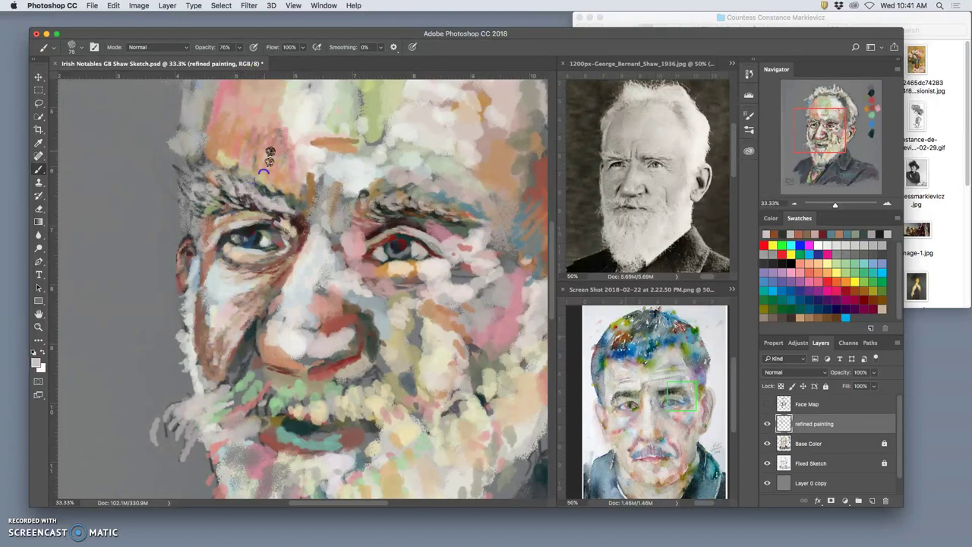
{"action": "mouse_move", "coordinate": [281, 119]}
{"action": "left_mouse_down"}
{"action": "mouse_move", "coordinate": [288, 126]}
{"action": "mouse_move", "coordinate": [262, 146]}
{"action": "left_mouse_up"}
Step: Sample off-white from the forehead and hatch fine highlight strokes across the orange patch above the left eyebrow
{"action": "left_click", "coordinate": [292, 95], "text": "alt"}
{"action": "mouse_move", "coordinate": [272, 101]}
{"action": "left_mouse_down"}
{"action": "mouse_move", "coordinate": [271, 141]}
{"action": "mouse_move", "coordinate": [247, 148]}
{"action": "mouse_move", "coordinate": [236, 135]}
{"action": "left_mouse_up"}
{"action": "left_click", "coordinate": [288, 154]}
{"action": "left_click", "coordinate": [299, 164]}
{"action": "mouse_move", "coordinate": [252, 112]}
{"action": "left_mouse_down"}
{"action": "mouse_move", "coordinate": [259, 138]}
{"action": "mouse_move", "coordinate": [238, 150]}
{"action": "left_mouse_up"}
{"action": "left_click_drag", "start_coordinate": [249, 146], "coordinate": [251, 153]}
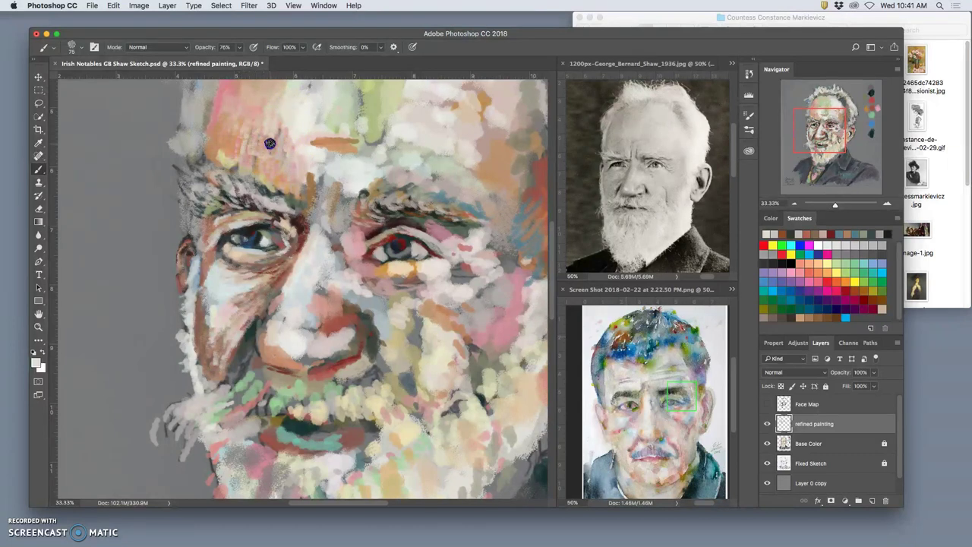
Step: Sample reddish brown from the right temple and add fine hatching to the forehead above the left eyebrow
{"action": "left_click", "coordinate": [522, 199], "text": "alt"}
{"action": "left_click", "coordinate": [256, 126]}
{"action": "left_click", "coordinate": [235, 124]}
{"action": "left_click", "coordinate": [222, 145]}
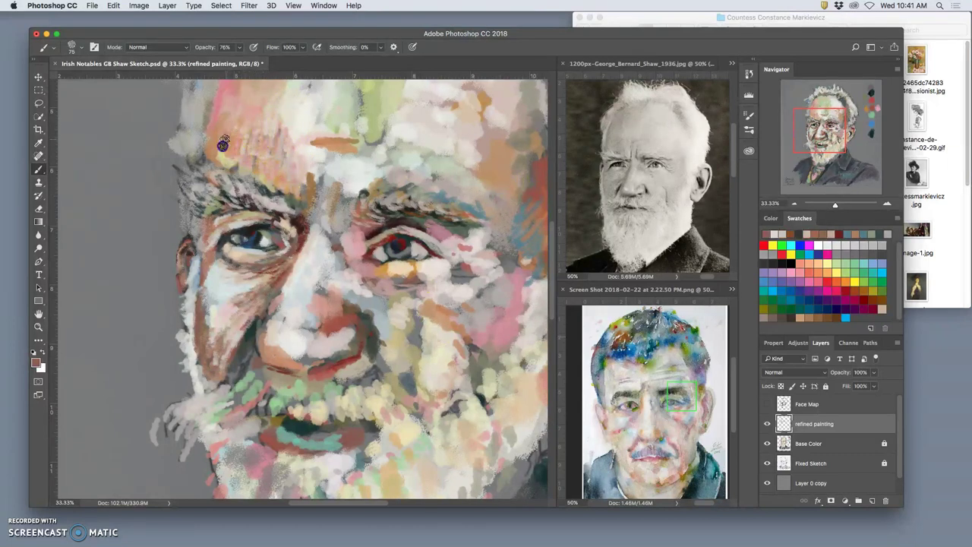
{"action": "left_click", "coordinate": [257, 168]}
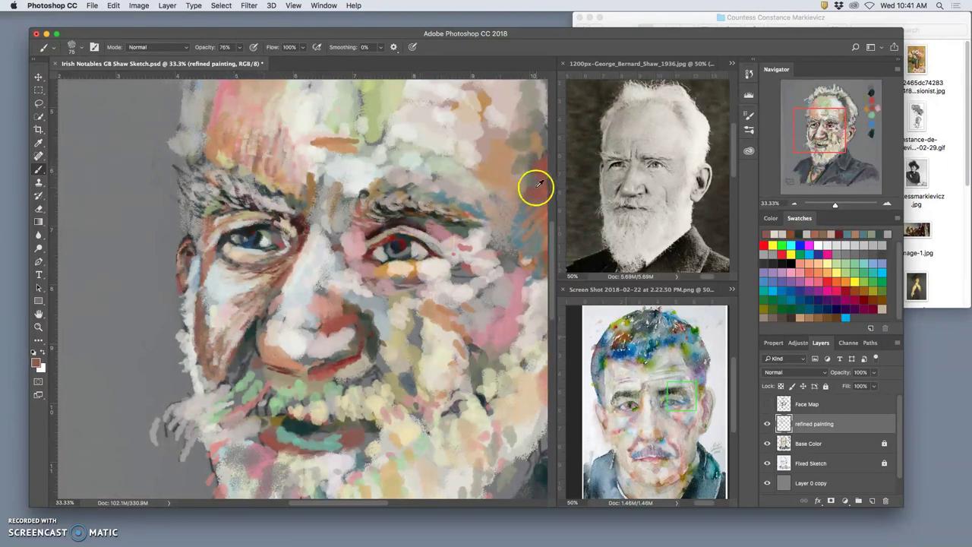
Step: Sample a stronger red from the right temple and brush accents above the left eyebrow and along the forehead's left edge
{"action": "left_click", "coordinate": [535, 184], "text": "alt"}
{"action": "left_click", "coordinate": [278, 161]}
{"action": "left_click", "coordinate": [245, 165]}
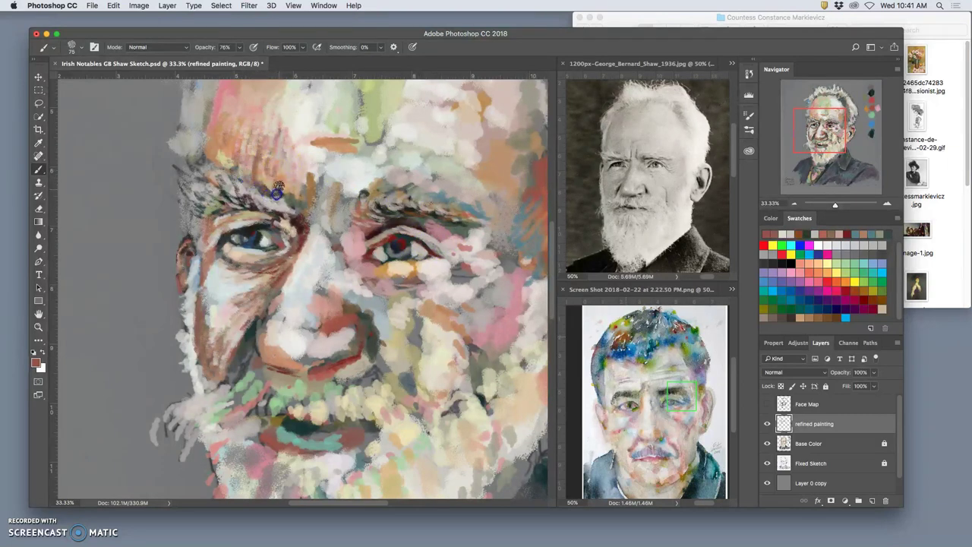
{"action": "left_click", "coordinate": [232, 153]}
{"action": "left_click", "coordinate": [214, 116]}
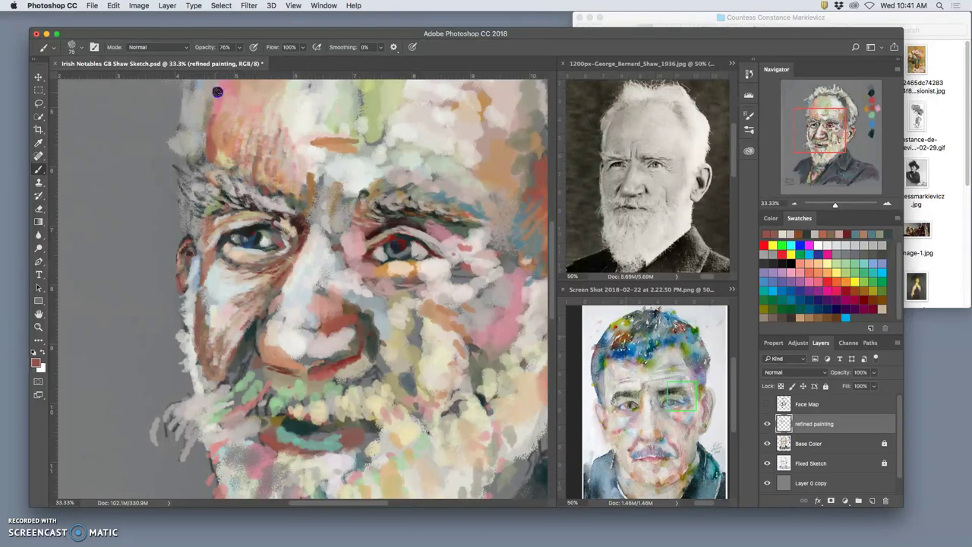
Step: Add more red strokes down the left side of the forehead above the left eyebrow
{"action": "left_click", "coordinate": [218, 166]}
{"action": "left_click", "coordinate": [218, 107]}
{"action": "left_click", "coordinate": [212, 145]}
Step: Brush the same red from the right temple down the outer right cheek to the edge of the beard
{"action": "left_click", "coordinate": [438, 311]}
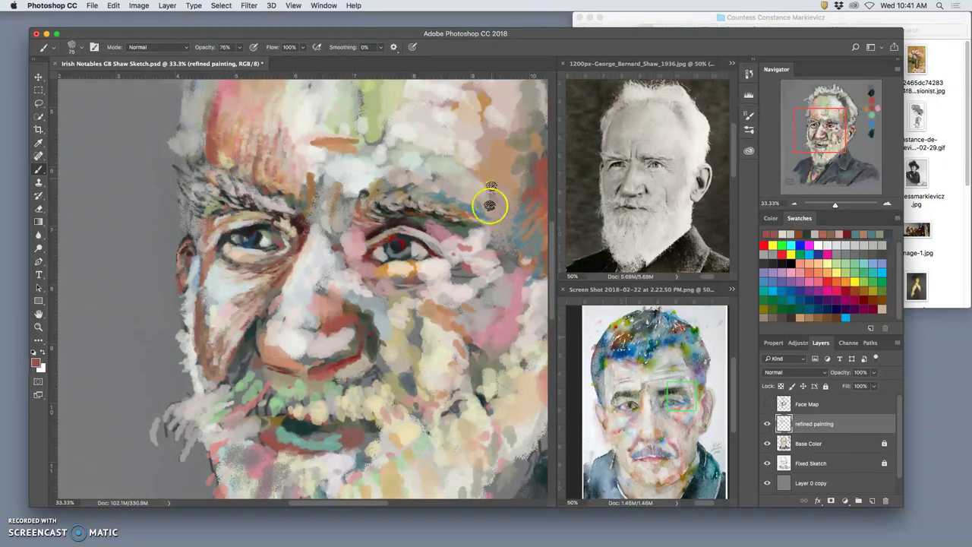
{"action": "mouse_move", "coordinate": [526, 196]}
{"action": "left_mouse_down"}
{"action": "mouse_move", "coordinate": [515, 245]}
{"action": "mouse_move", "coordinate": [499, 261]}
{"action": "mouse_move", "coordinate": [526, 255]}
{"action": "mouse_move", "coordinate": [510, 276]}
{"action": "mouse_move", "coordinate": [524, 276]}
{"action": "mouse_move", "coordinate": [520, 293]}
{"action": "mouse_move", "coordinate": [543, 276]}
{"action": "mouse_move", "coordinate": [515, 331]}
{"action": "mouse_move", "coordinate": [527, 321]}
{"action": "mouse_move", "coordinate": [499, 337]}
{"action": "left_mouse_up"}
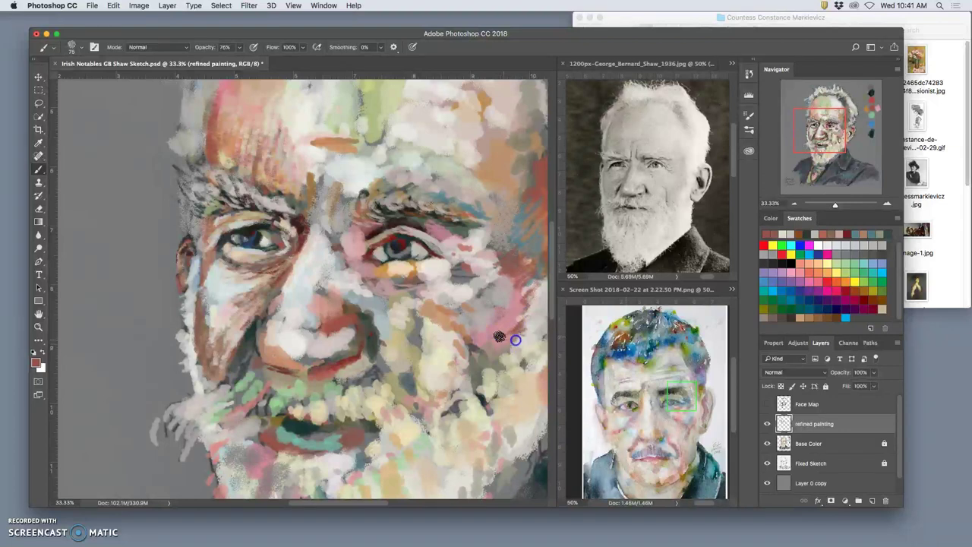
{"action": "left_click", "coordinate": [478, 354]}
{"action": "left_click", "coordinate": [464, 349]}
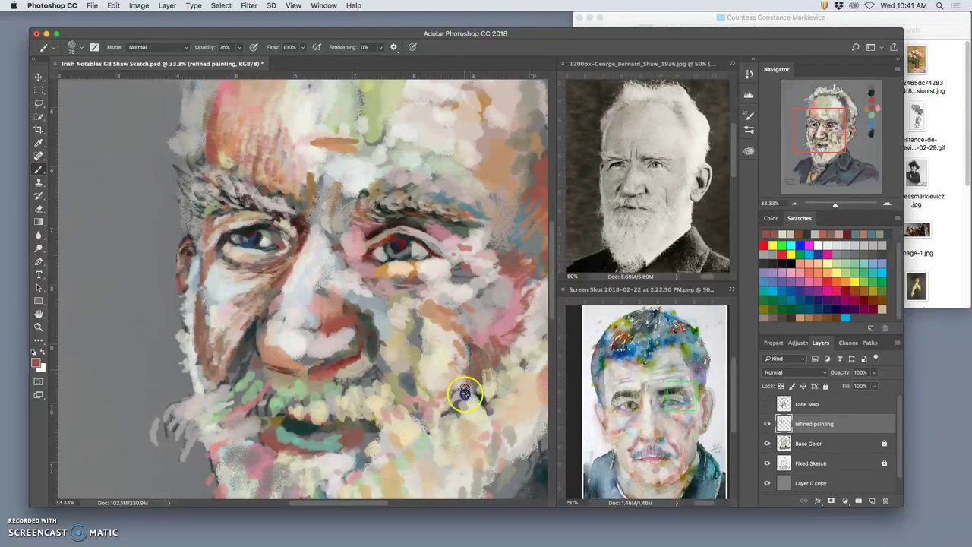
{"action": "left_click", "coordinate": [434, 403]}
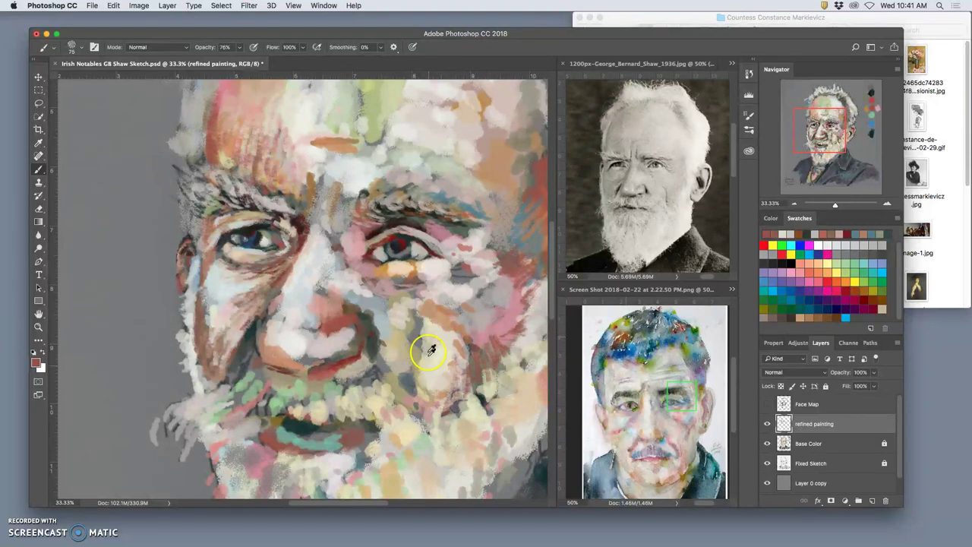
Step: Sample light beige from the right cheek and tan from the right temple, and brush strokes over the cheek and beside the right eye
{"action": "left_click", "coordinate": [425, 342], "text": "alt"}
{"action": "left_click_drag", "start_coordinate": [426, 333], "coordinate": [427, 348]}
{"action": "left_click", "coordinate": [509, 183], "text": "alt"}
{"action": "mouse_move", "coordinate": [509, 182]}
{"action": "left_mouse_down"}
{"action": "mouse_move", "coordinate": [477, 202]}
{"action": "mouse_move", "coordinate": [497, 232]}
{"action": "mouse_move", "coordinate": [449, 303]}
{"action": "left_mouse_up"}
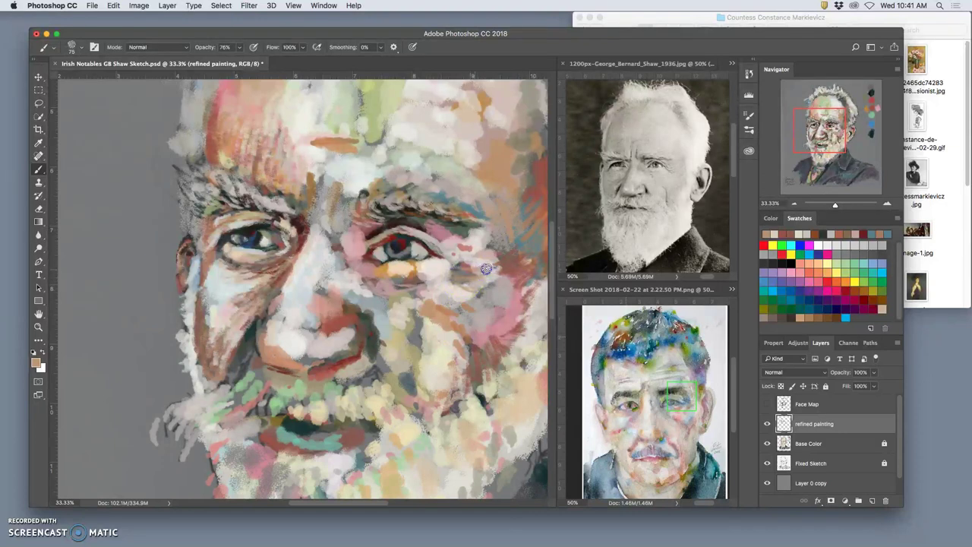
{"action": "left_click_drag", "start_coordinate": [477, 268], "coordinate": [453, 250]}
Step: Sample skin tones around the right eyelid and brush tan crease strokes across the eye's outer corner toward the temple
{"action": "left_click", "coordinate": [454, 246], "text": "alt"}
{"action": "left_click", "coordinate": [440, 229], "text": "alt"}
{"action": "left_click", "coordinate": [429, 230], "text": "alt"}
{"action": "mouse_move", "coordinate": [451, 242]}
{"action": "left_mouse_down"}
{"action": "mouse_move", "coordinate": [474, 228]}
{"action": "mouse_move", "coordinate": [455, 223]}
{"action": "mouse_move", "coordinate": [478, 228]}
{"action": "left_mouse_up"}
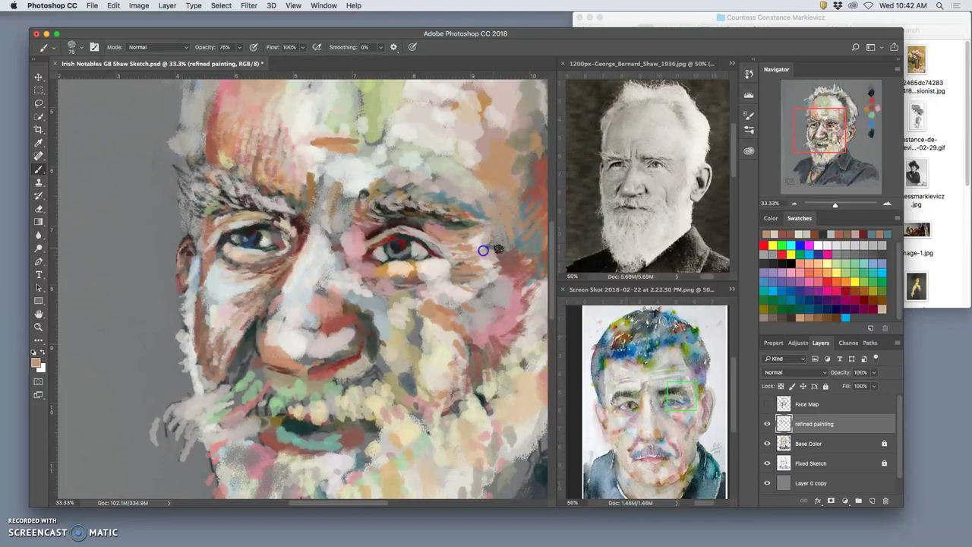
Step: Sample olive green from the watercolor reference's hairline and brush it along the area below the right eye
{"action": "left_click", "coordinate": [591, 372], "text": "alt"}
{"action": "left_click", "coordinate": [438, 277]}
{"action": "mouse_move", "coordinate": [439, 276]}
{"action": "left_mouse_down"}
{"action": "mouse_move", "coordinate": [392, 271]}
{"action": "mouse_move", "coordinate": [413, 278]}
{"action": "mouse_move", "coordinate": [397, 286]}
{"action": "mouse_move", "coordinate": [406, 289]}
{"action": "mouse_move", "coordinate": [441, 275]}
{"action": "mouse_move", "coordinate": [488, 346]}
{"action": "mouse_move", "coordinate": [411, 268]}
{"action": "mouse_move", "coordinate": [390, 278]}
{"action": "mouse_move", "coordinate": [412, 279]}
{"action": "mouse_move", "coordinate": [378, 277]}
{"action": "left_mouse_up"}
Step: Shade the right eye's inner corner with mauve and reddish brown sampled from the right cheek, and sample light grey from the eye
{"action": "left_click", "coordinate": [490, 336], "text": "alt"}
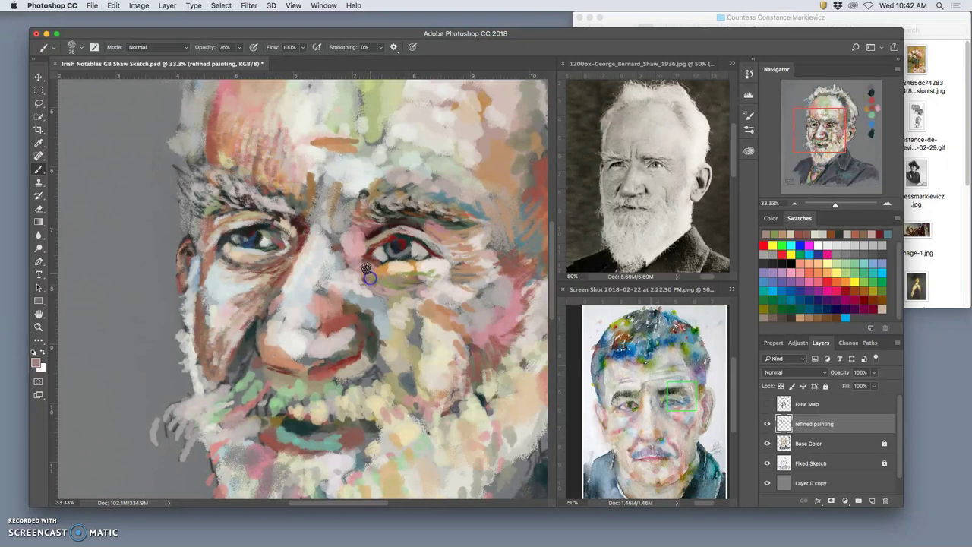
{"action": "left_click", "coordinate": [477, 357], "text": "alt"}
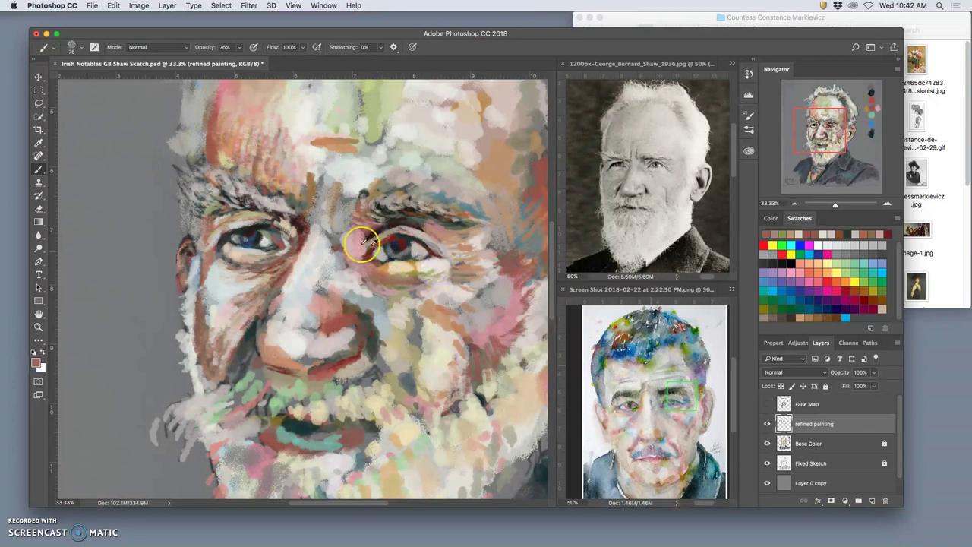
{"action": "left_click", "coordinate": [411, 253], "text": "alt"}
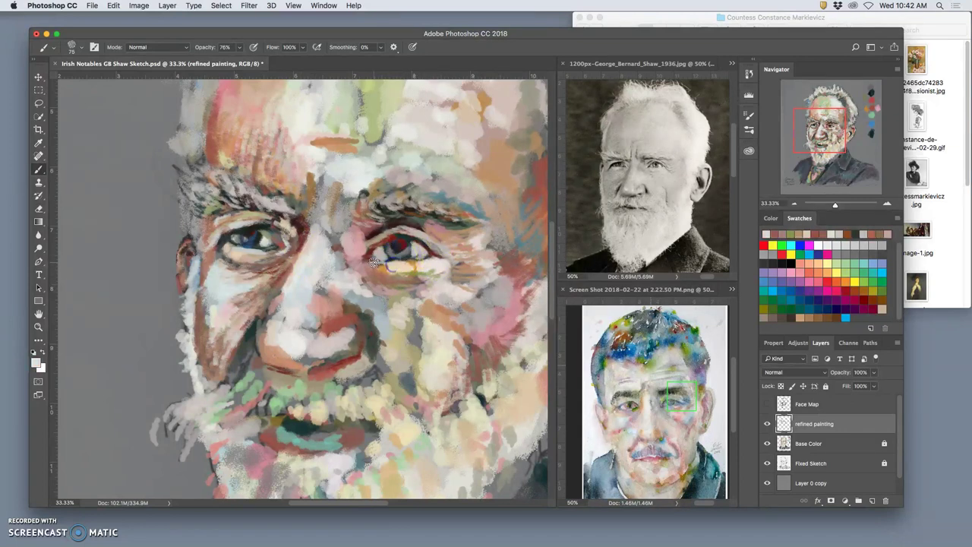